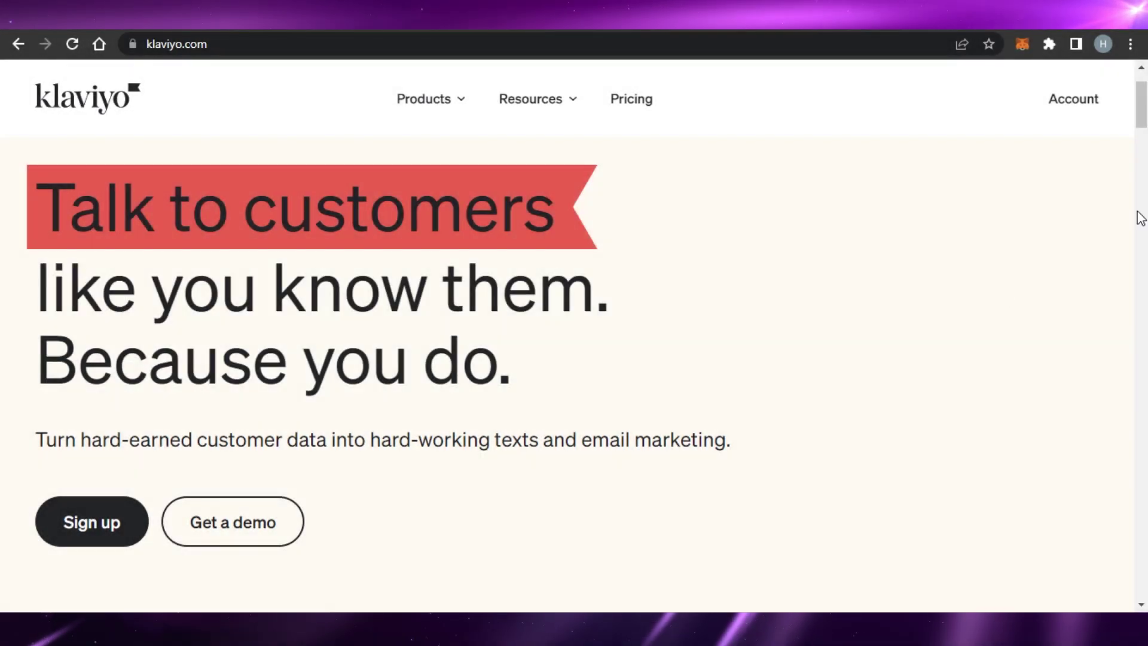
Browse the Klaviyo homepage and open the free sign-up form.
scroll(1140, 215, "down", 5)
scroll(574, 359, "down", 15)
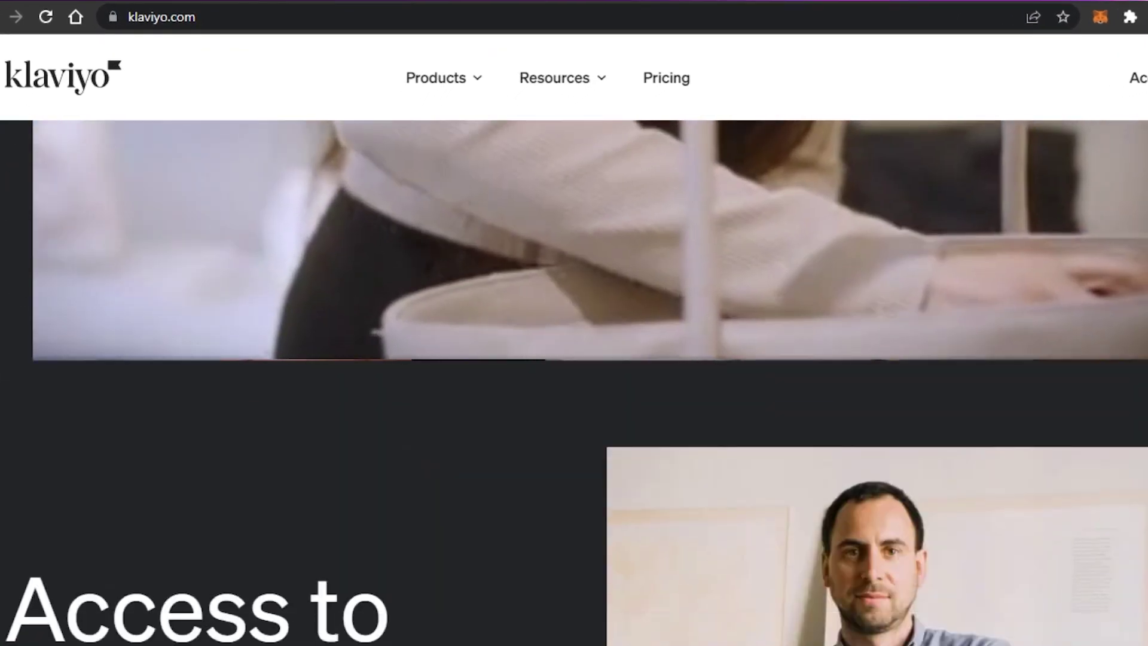
scroll(574, 382, "down", 15)
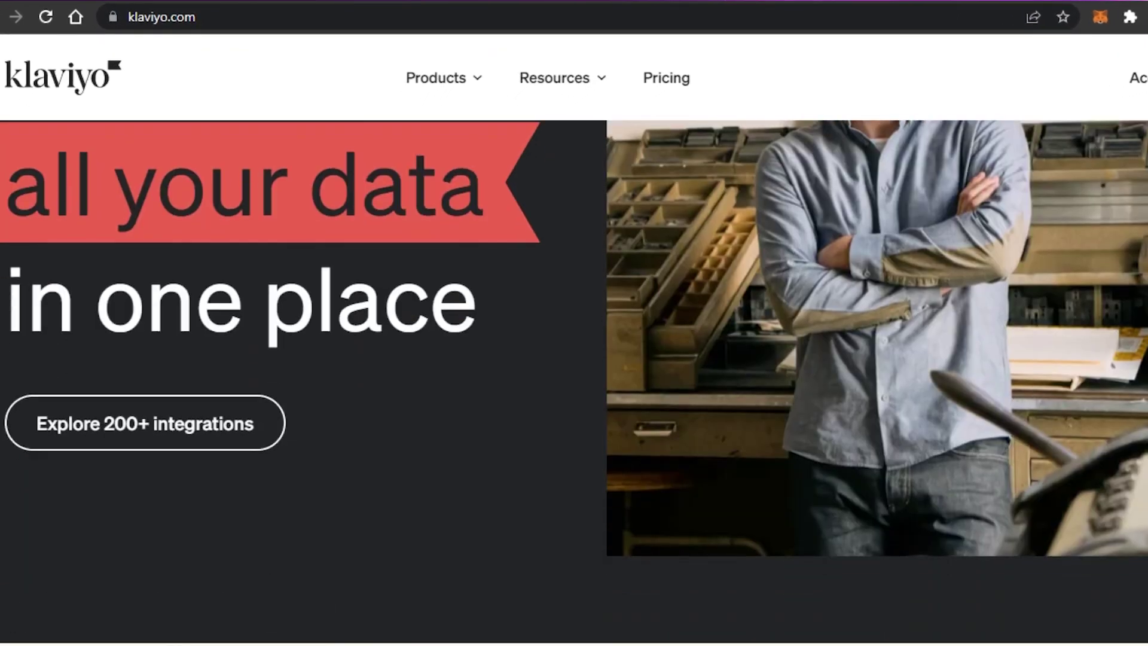
scroll(574, 383, "down", 4)
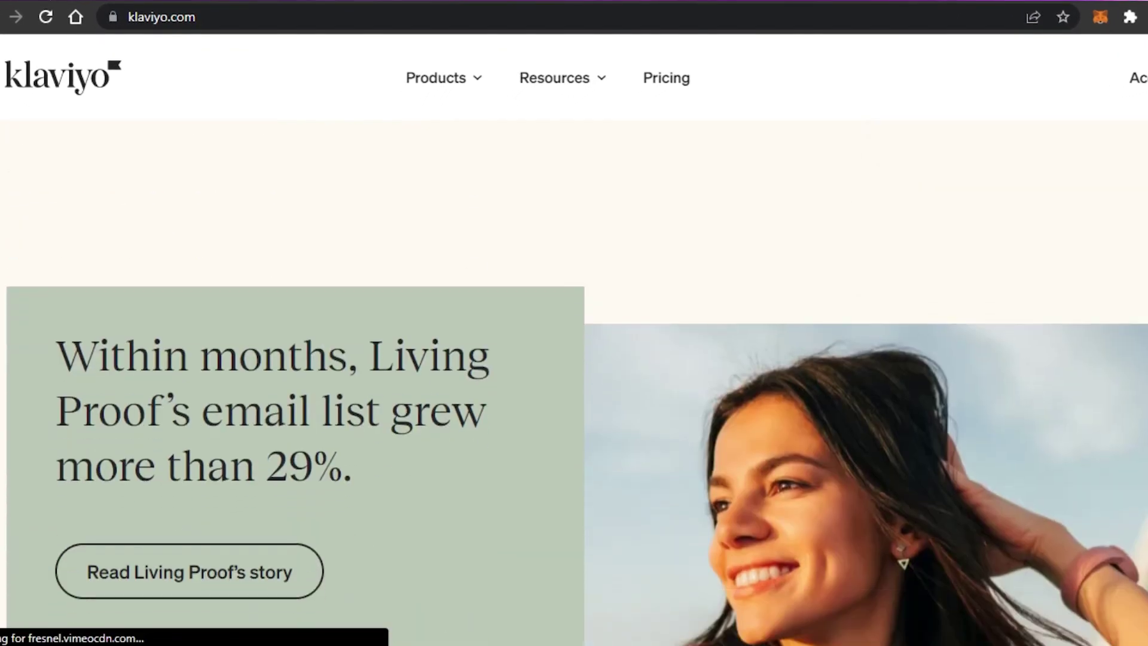
key("Home")
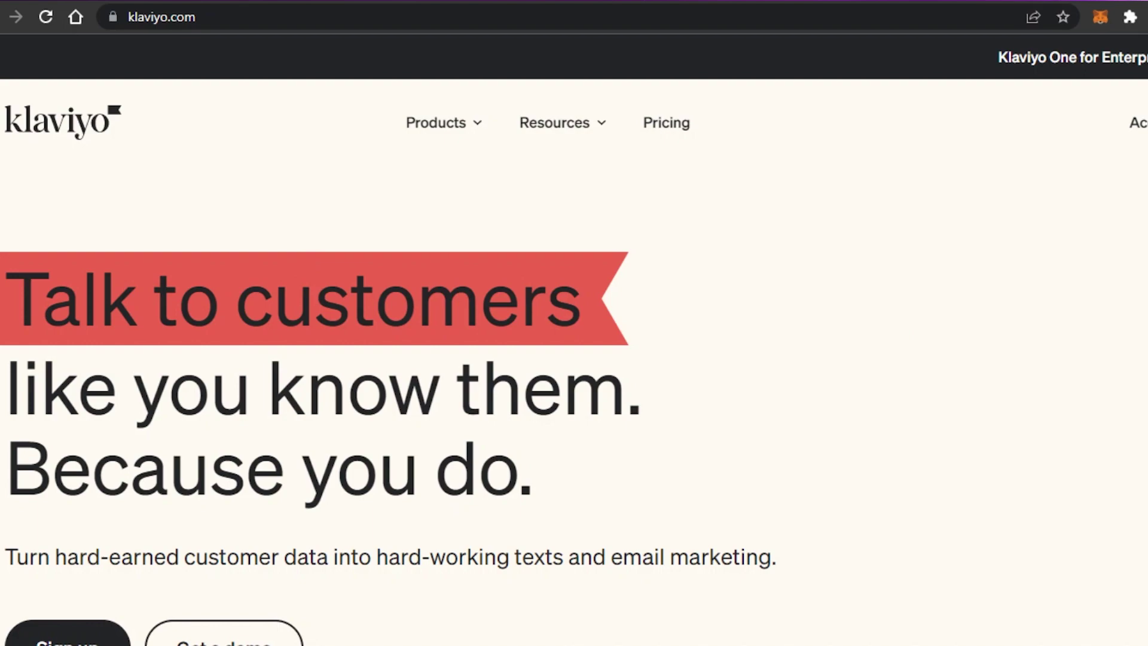
scroll(573, 382, "down", 12)
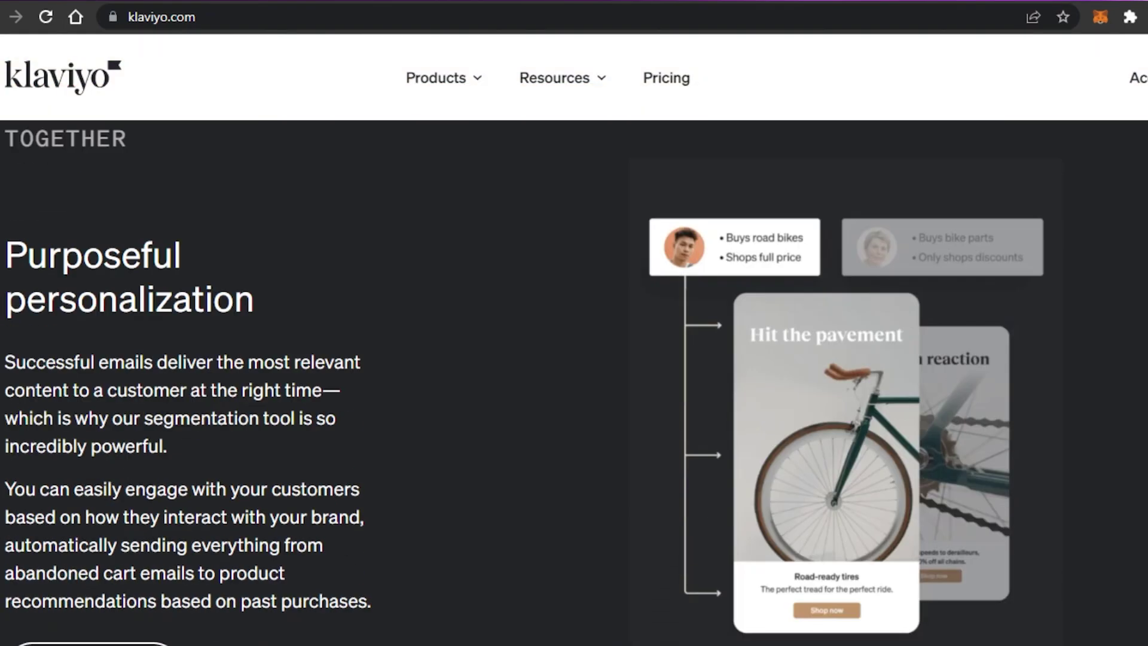
scroll(574, 382, "down", 7)
scroll(574, 382, "up", 12)
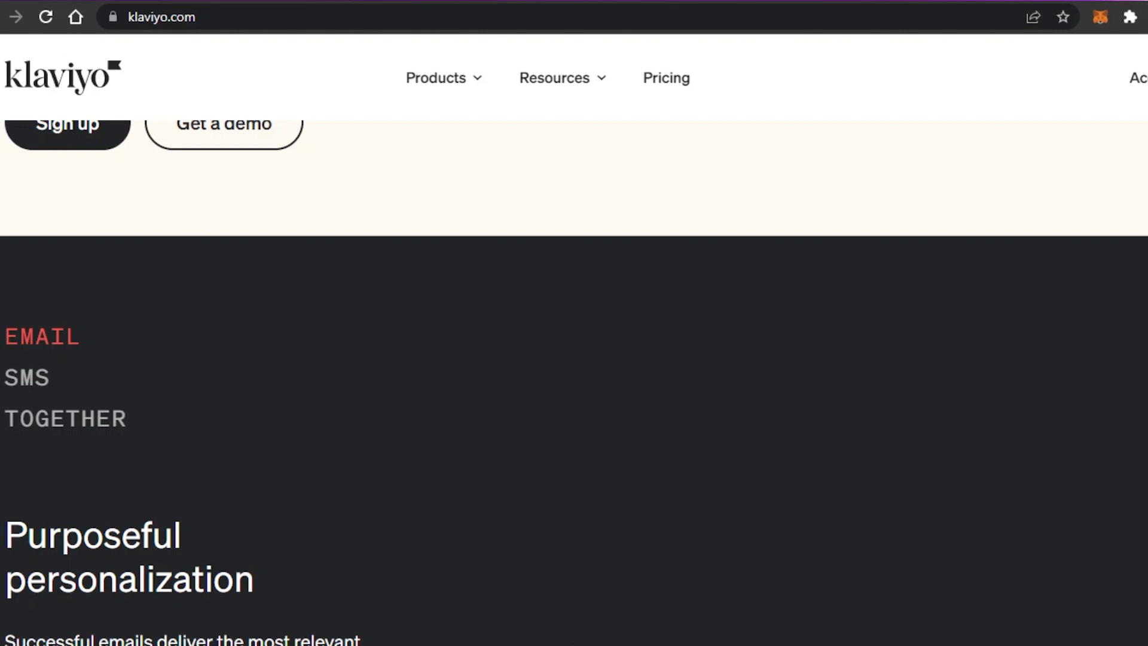
scroll(574, 383, "up", 5)
scroll(573, 383, "down", 20)
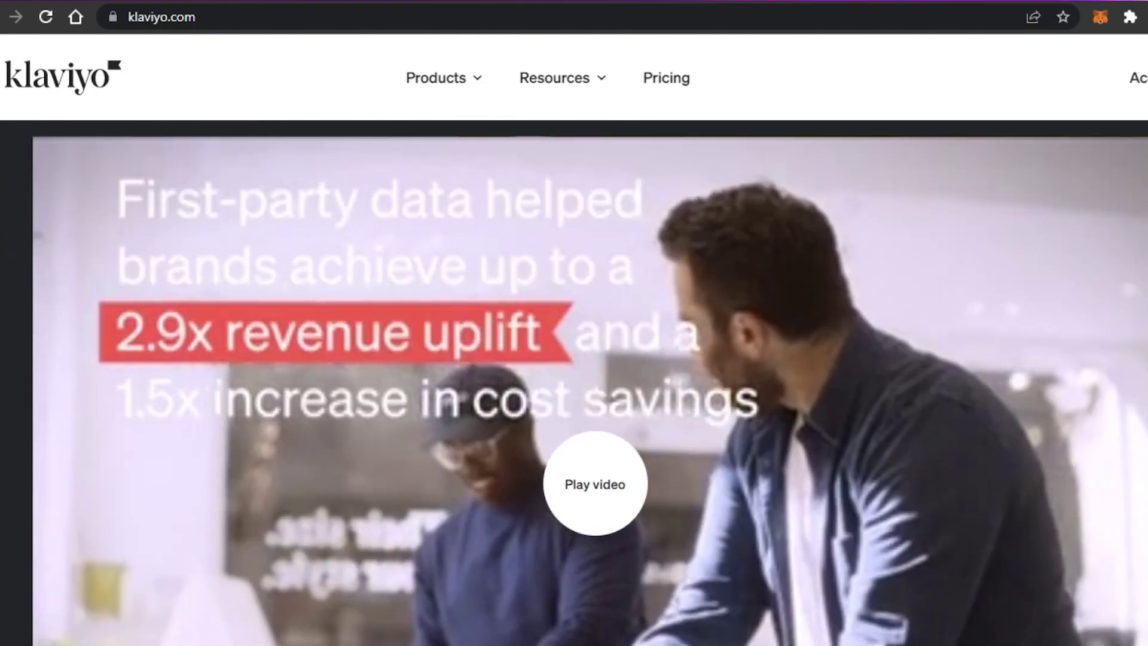
scroll(574, 382, "down", 15)
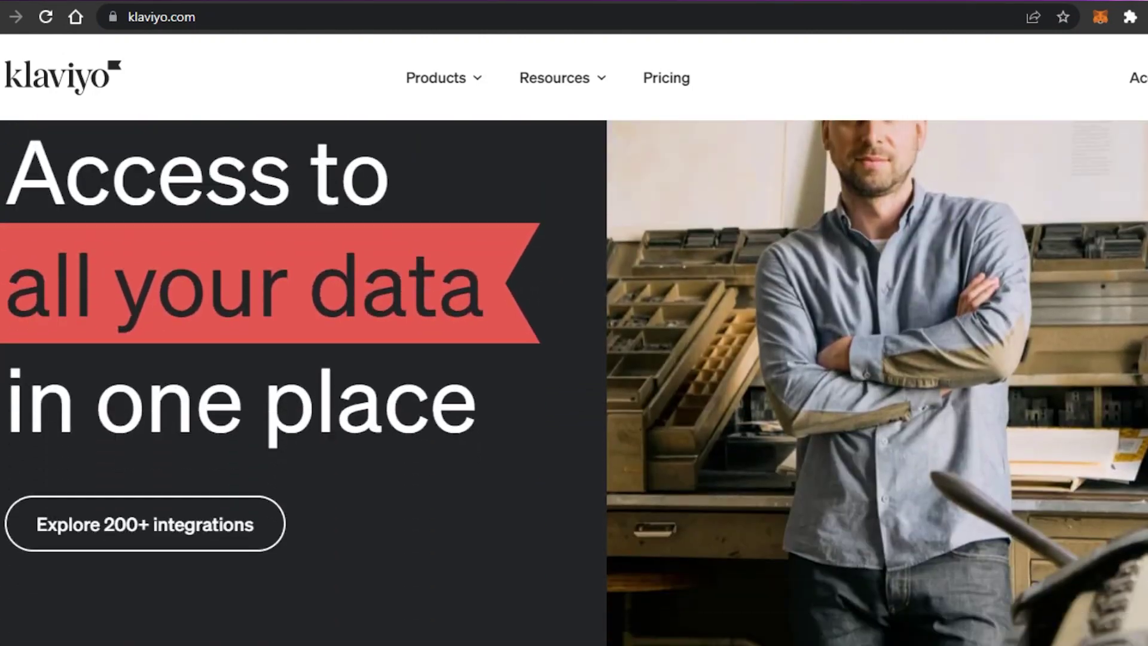
scroll(574, 382, "down", 12)
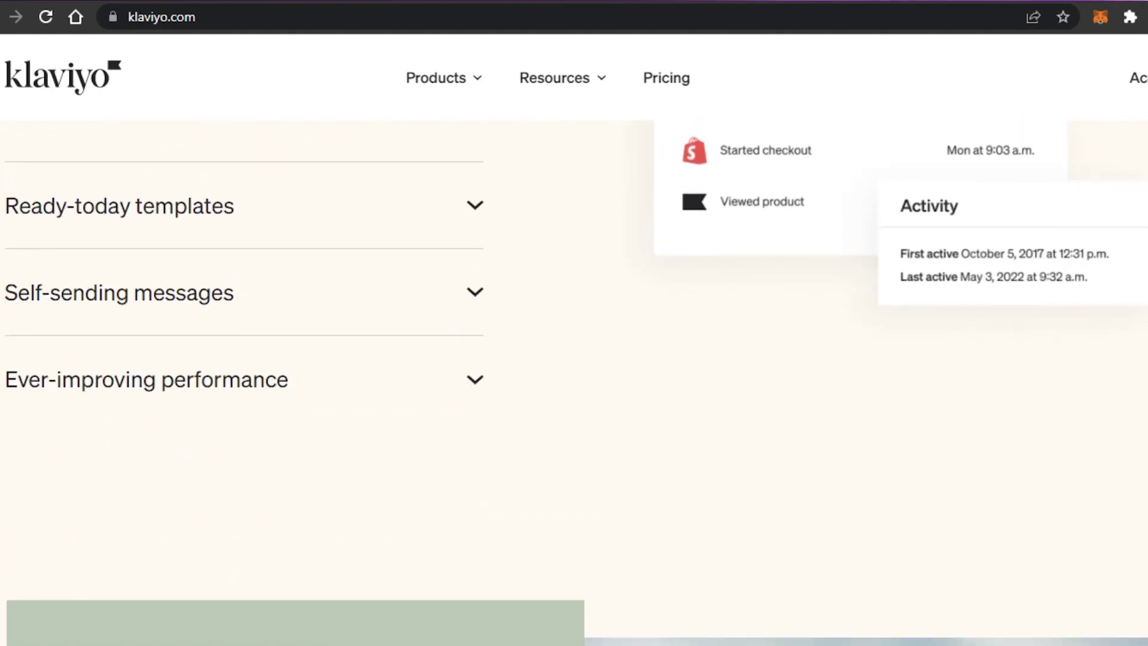
scroll(574, 382, "down", 6)
scroll(574, 382, "up", 20)
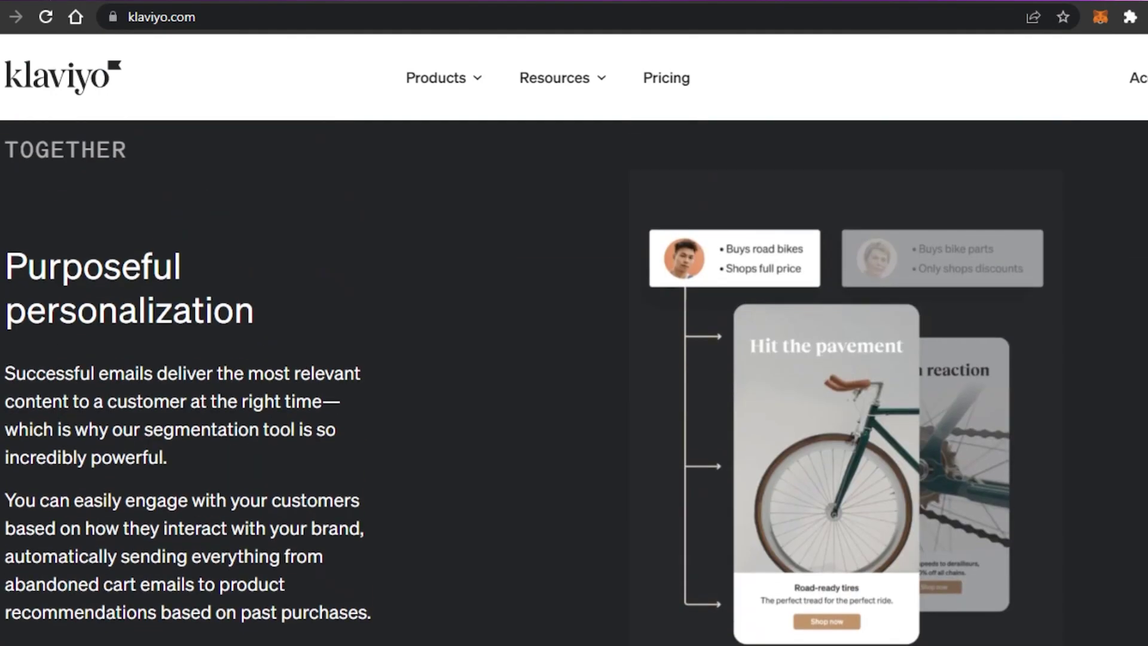
scroll(574, 382, "up", 9)
scroll(574, 383, "down", 6)
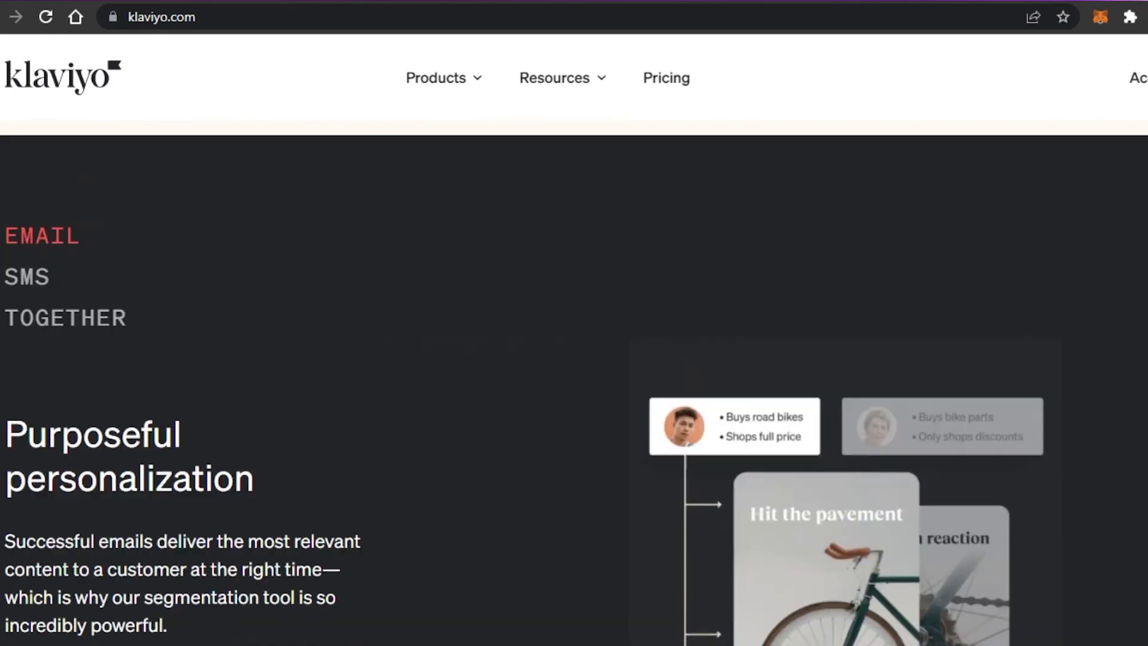
scroll(574, 382, "down", 10)
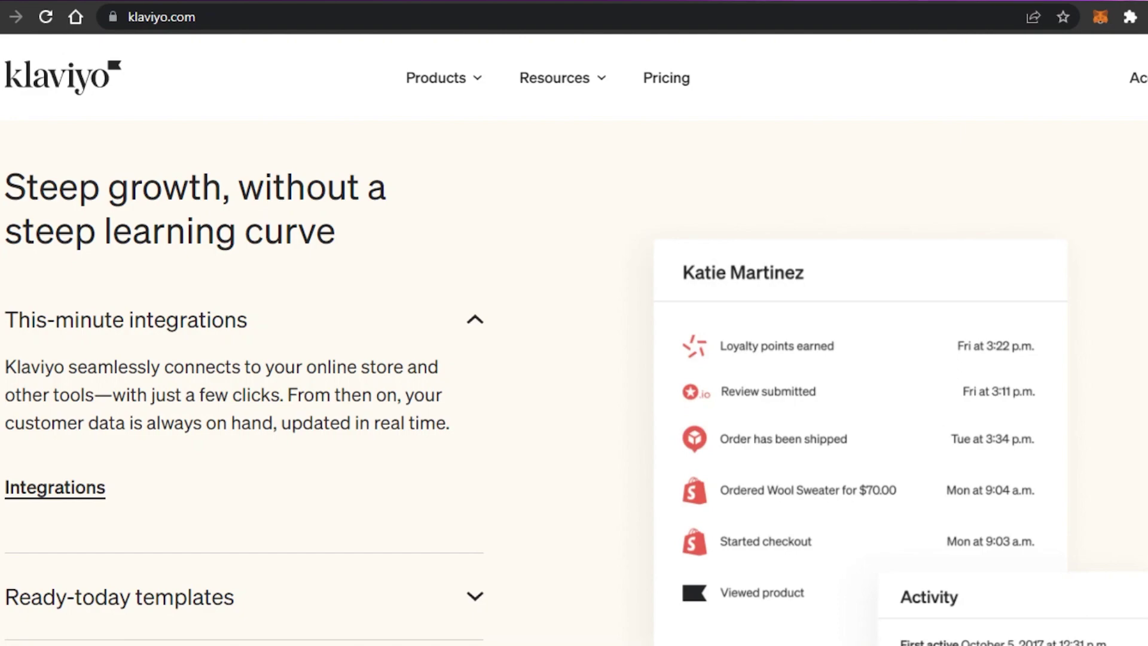
scroll(573, 383, "down", 6)
scroll(574, 382, "up", 10)
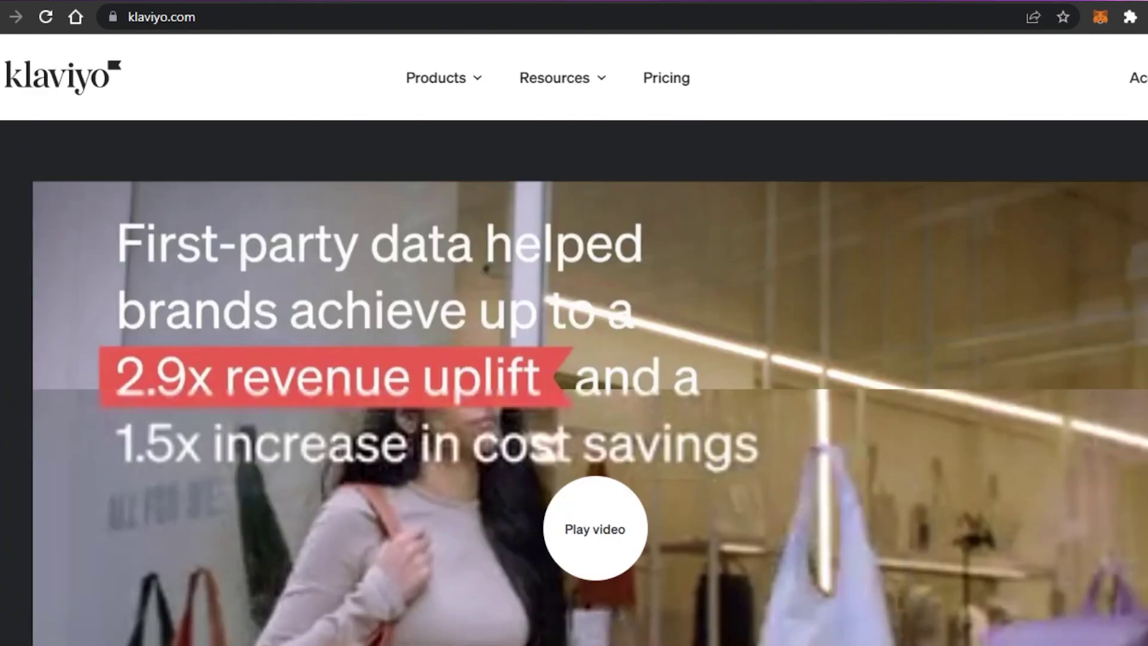
scroll(574, 382, "up", 12)
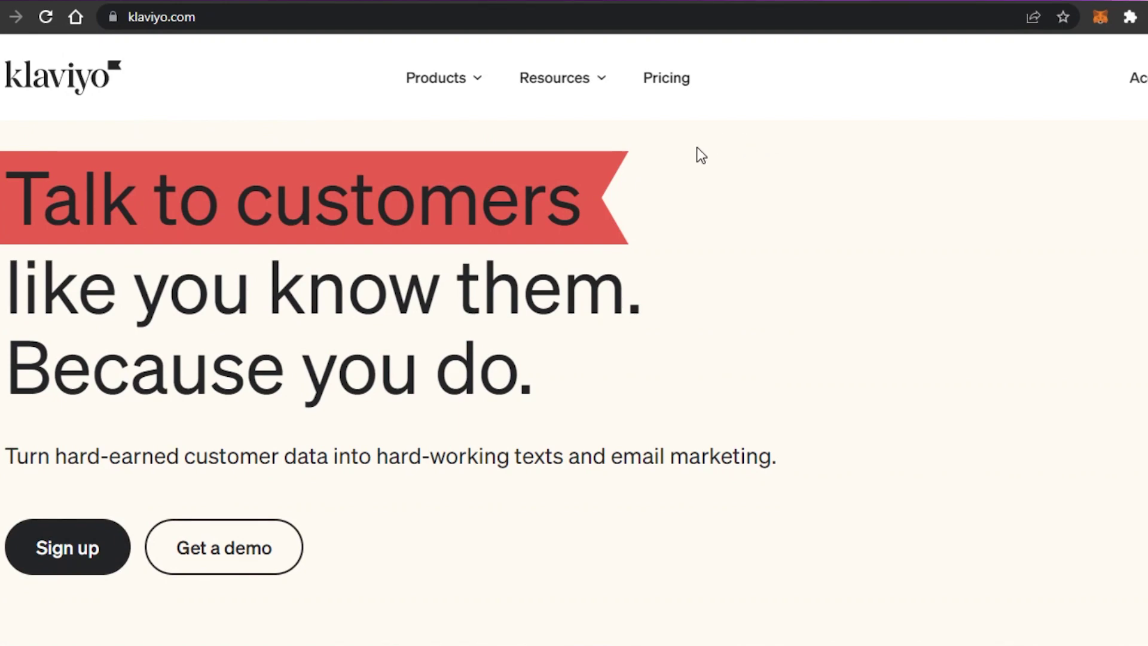
left_click(96, 546)
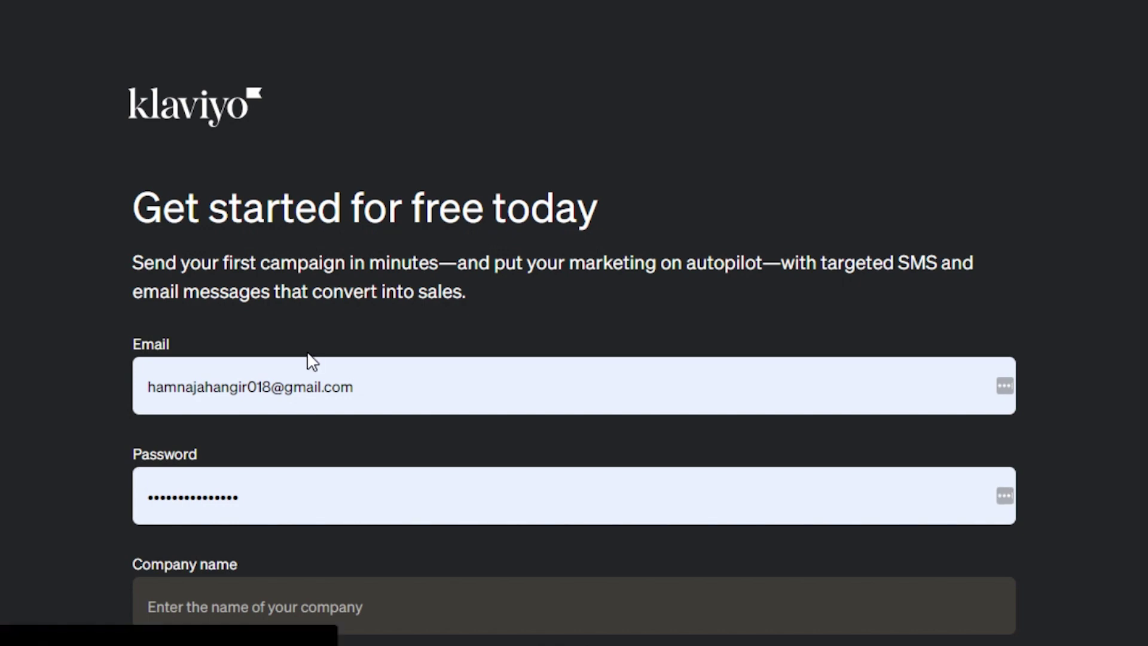
Complete the sign-up form with email and password and create the account.
scroll(574, 359, "down", 5)
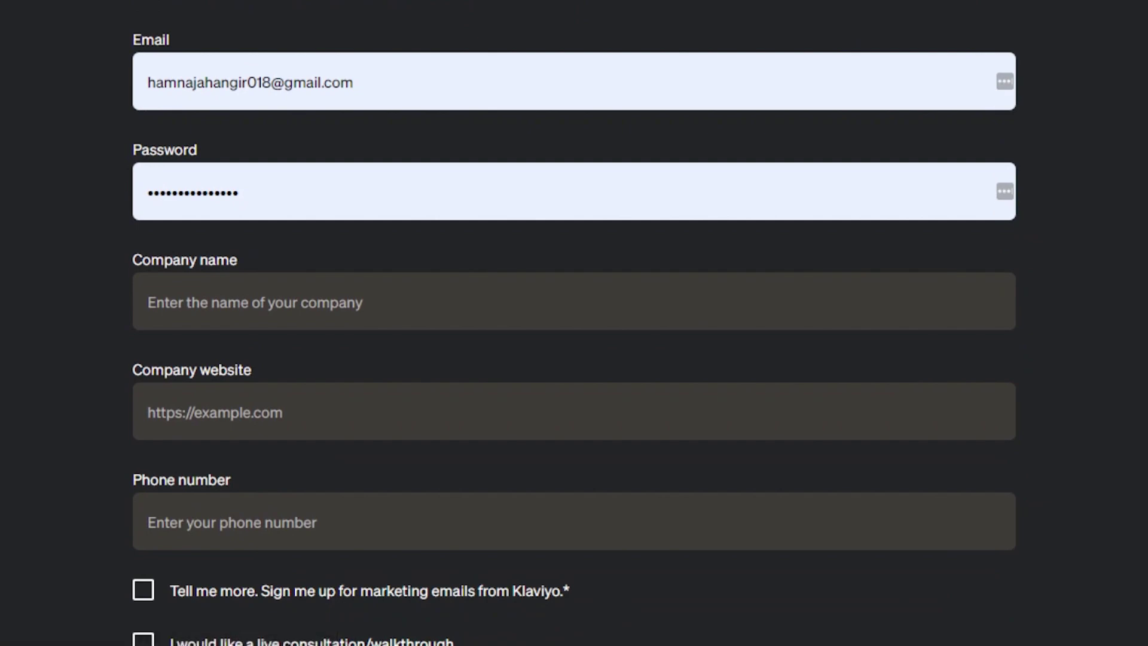
scroll(574, 323, "down", 2)
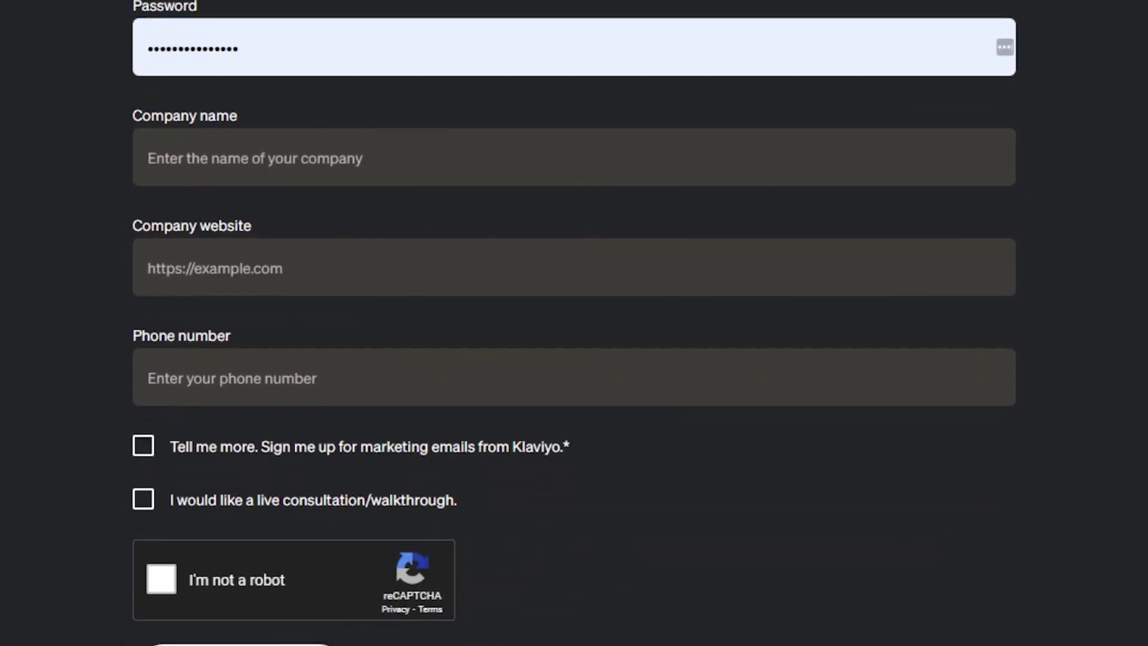
scroll(574, 323, "down", 1)
scroll(574, 323, "down", 1)
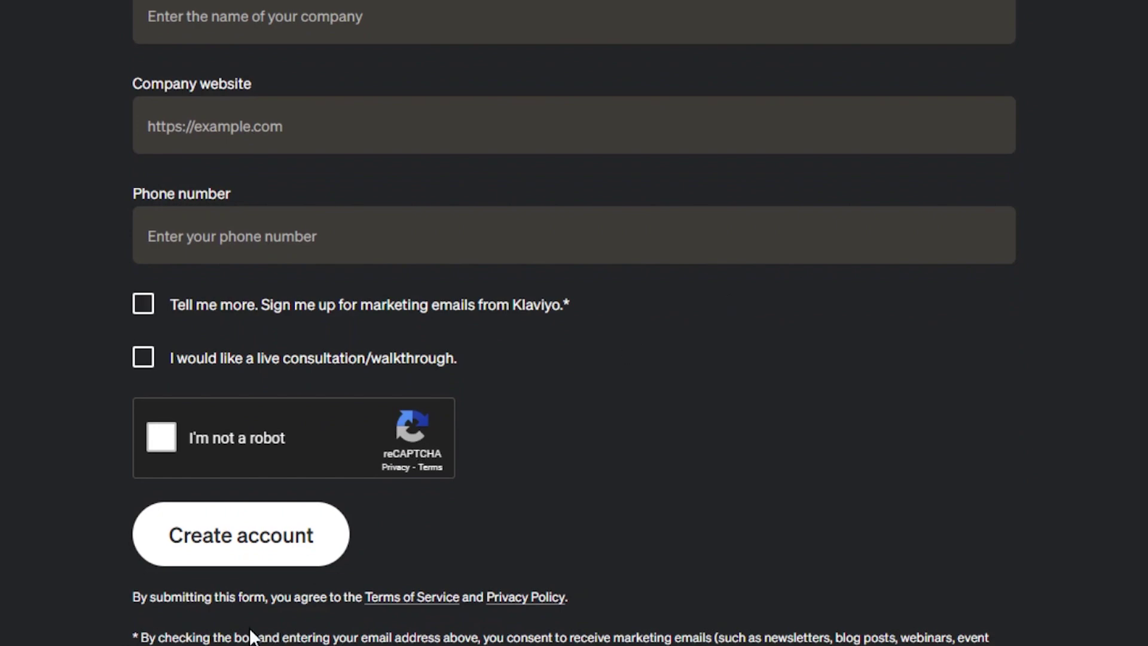
left_click(303, 562)
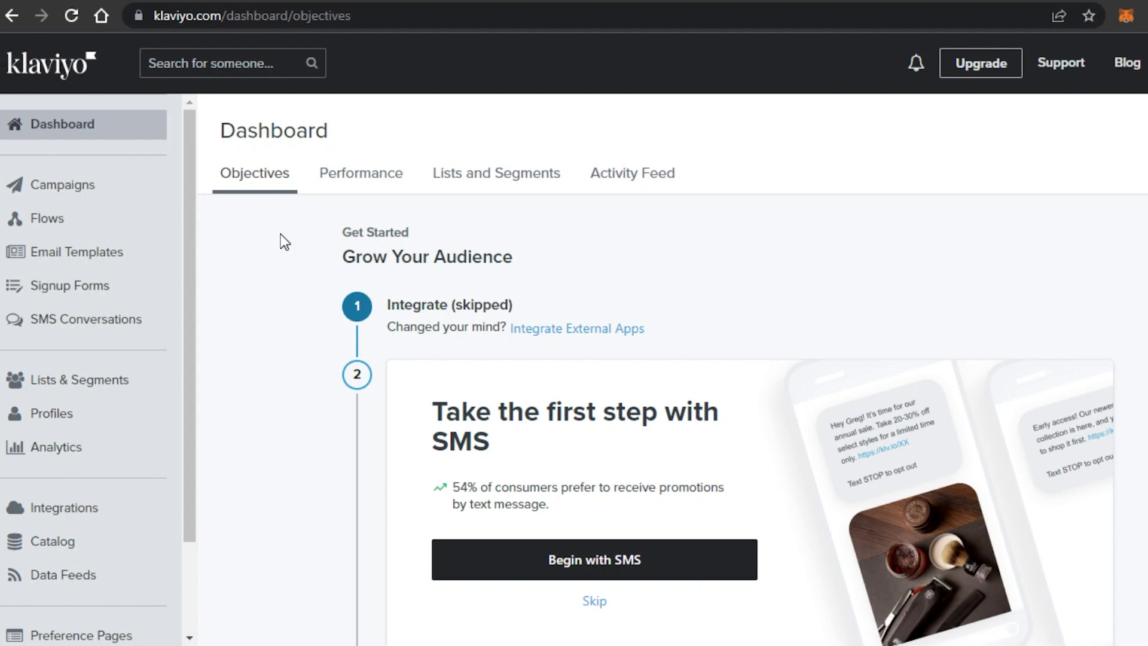
Review the sidebar sections and go to the Email Templates page with saved newsletters.
scroll(195, 532, "down", 2)
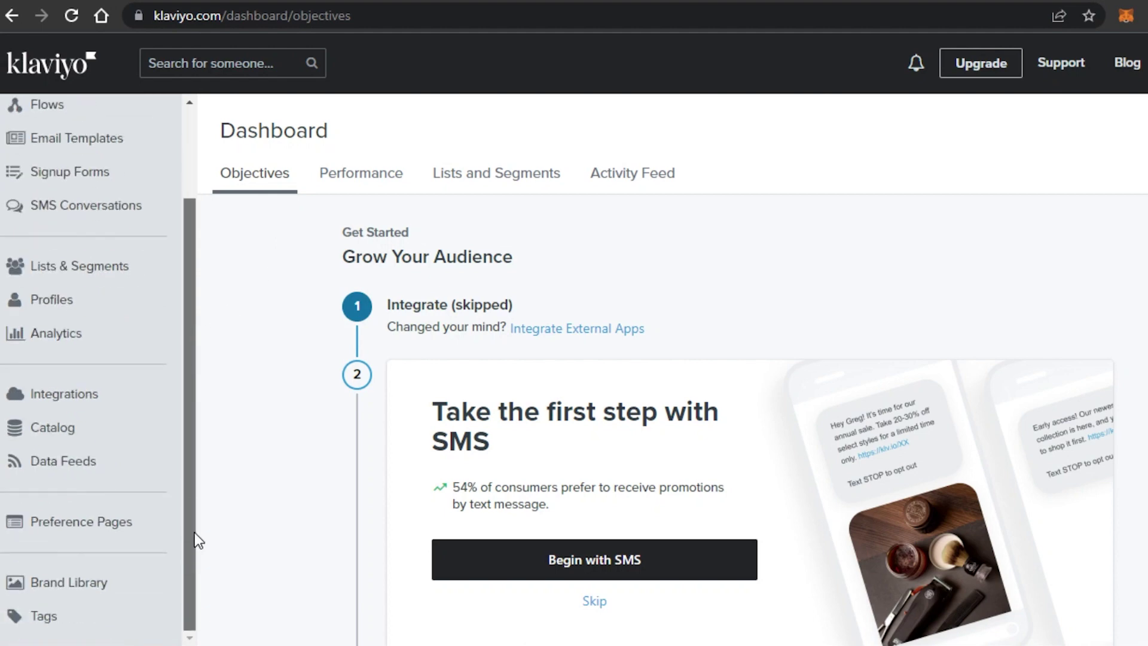
left_click_drag(195, 532, 200, 221)
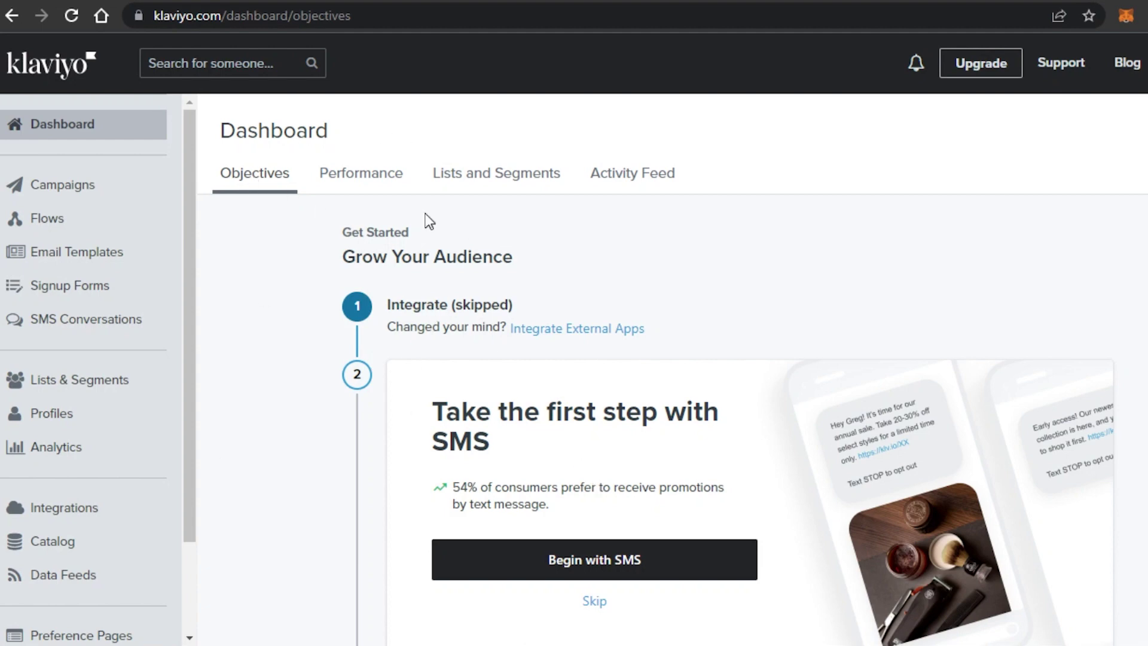
left_click_drag(191, 295, 178, 180)
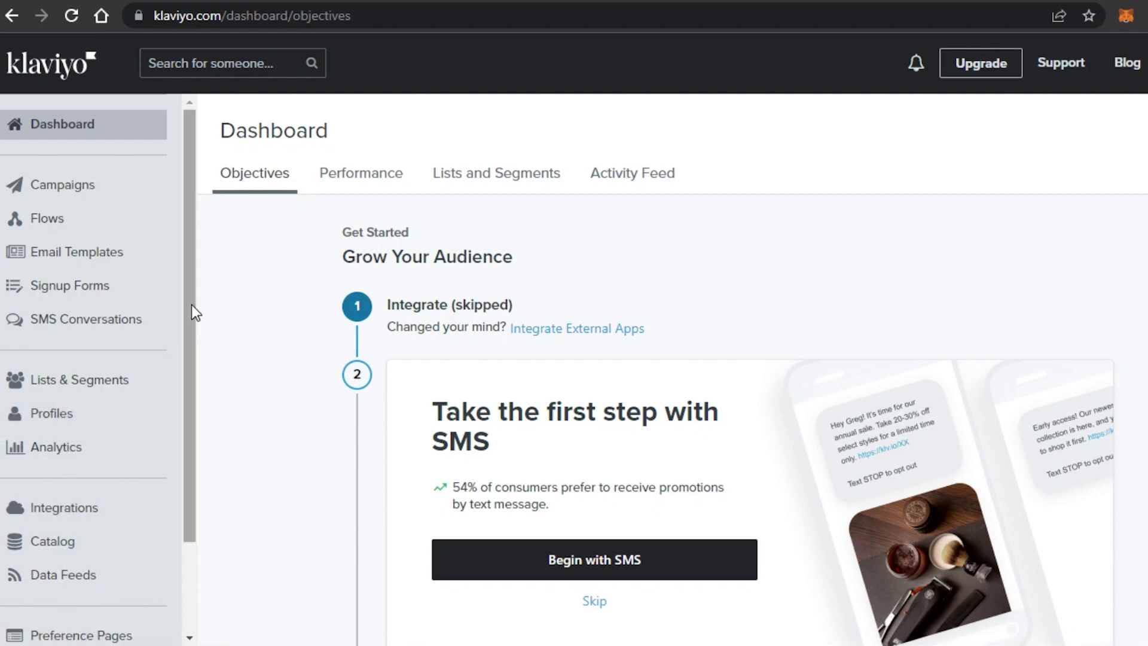
left_click_drag(191, 303, 223, 282)
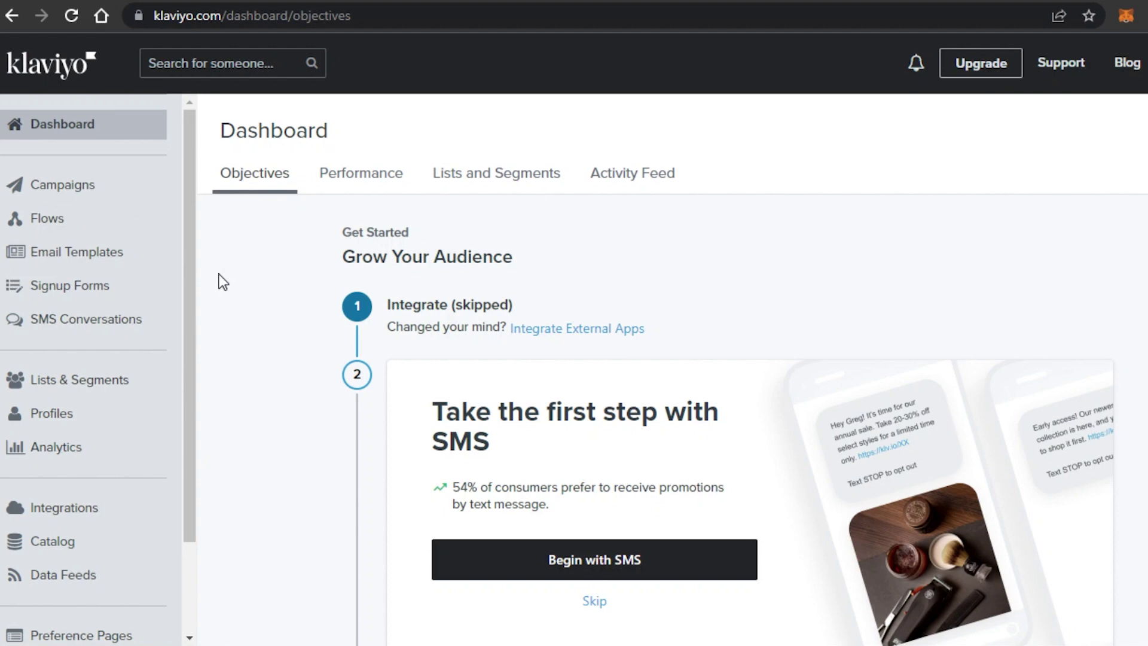
left_click(94, 259)
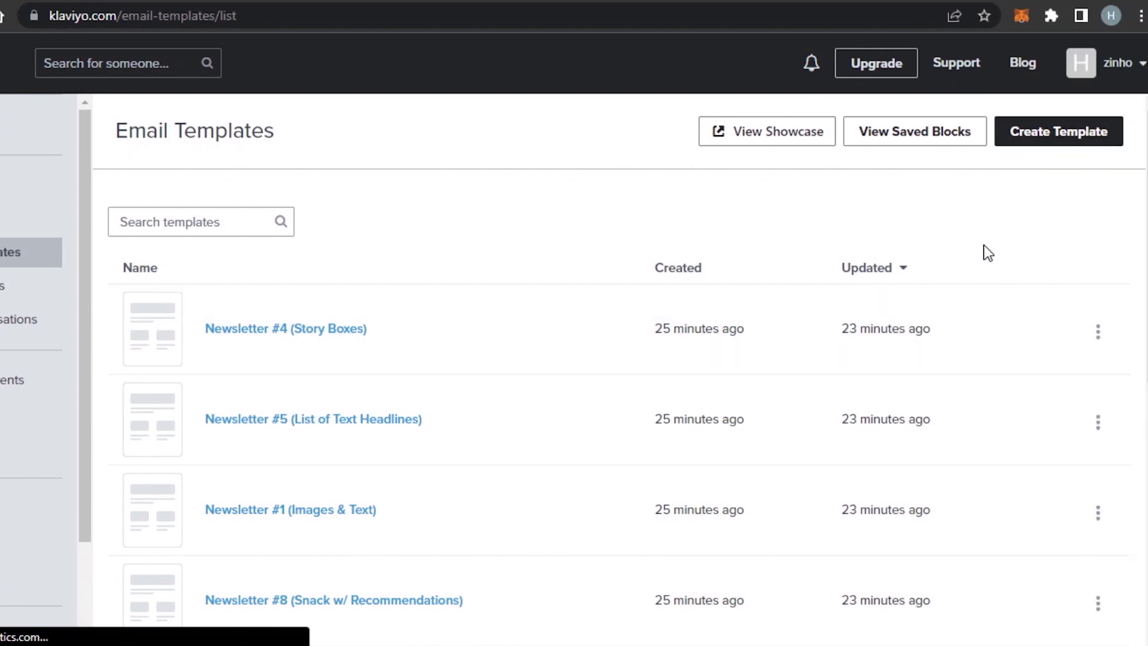
Switch to the Campaigns list, which shows the NEW campaign for New Subscribers.
scroll(621, 361, "down", 8)
scroll(621, 360, "up", 7)
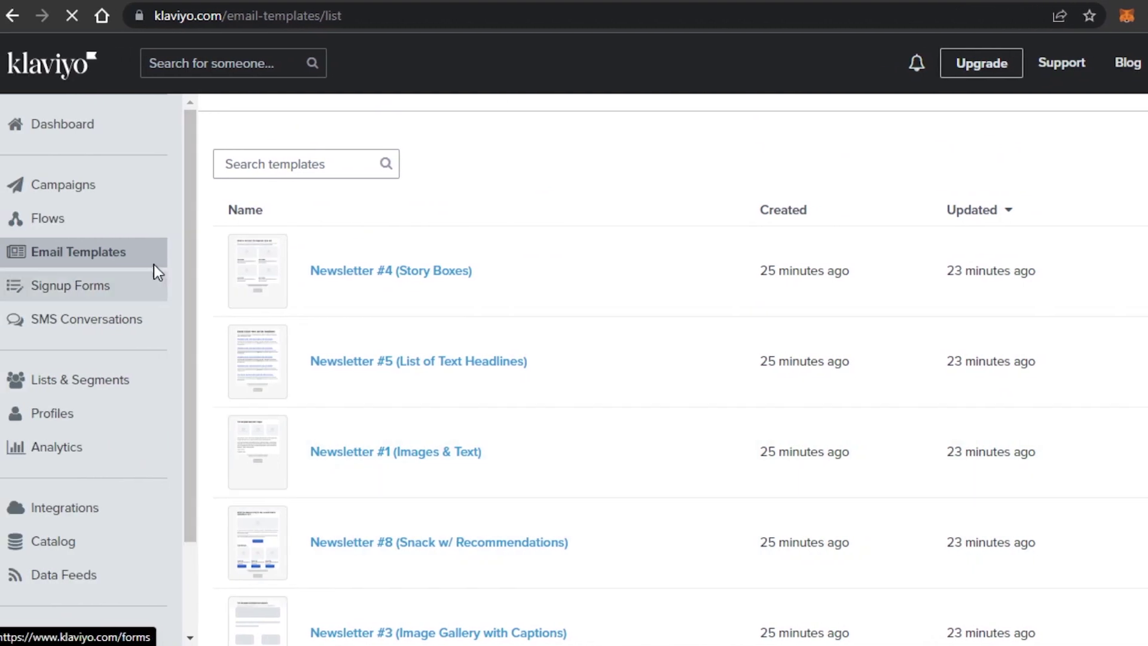
left_click(40, 196)
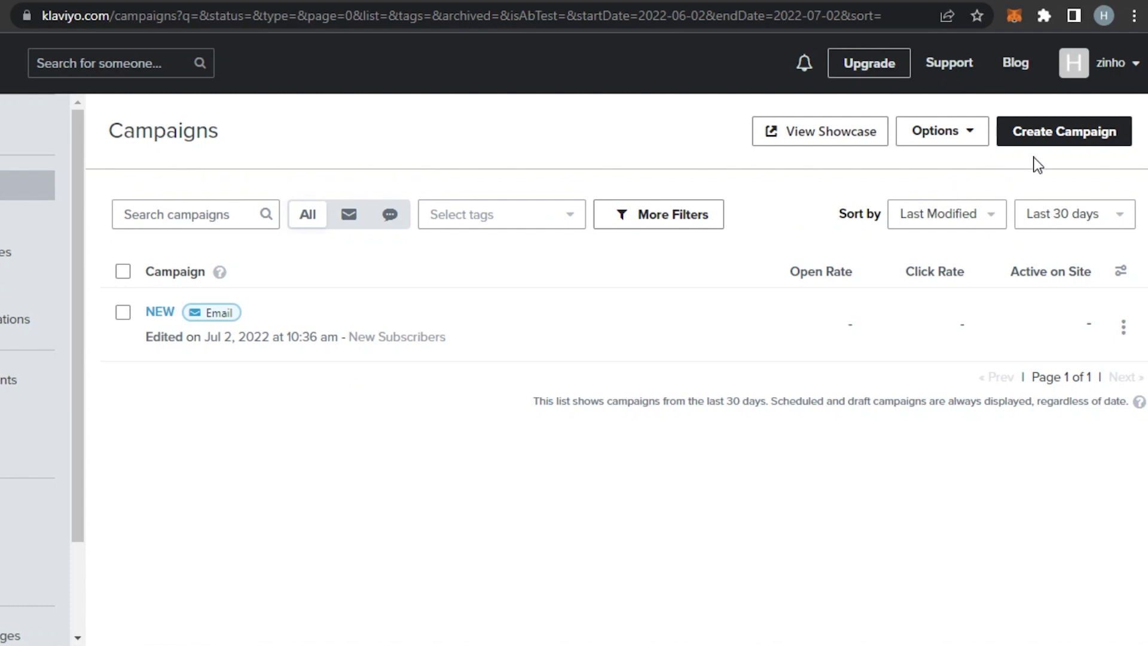
left_click(1058, 133)
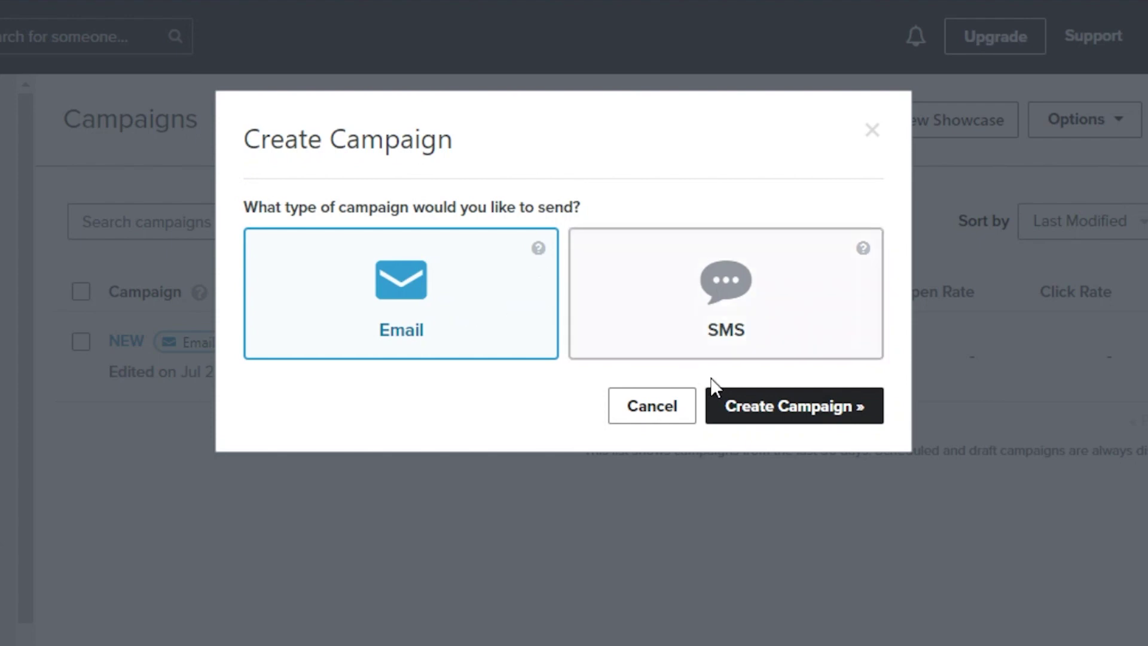
left_click(787, 407)
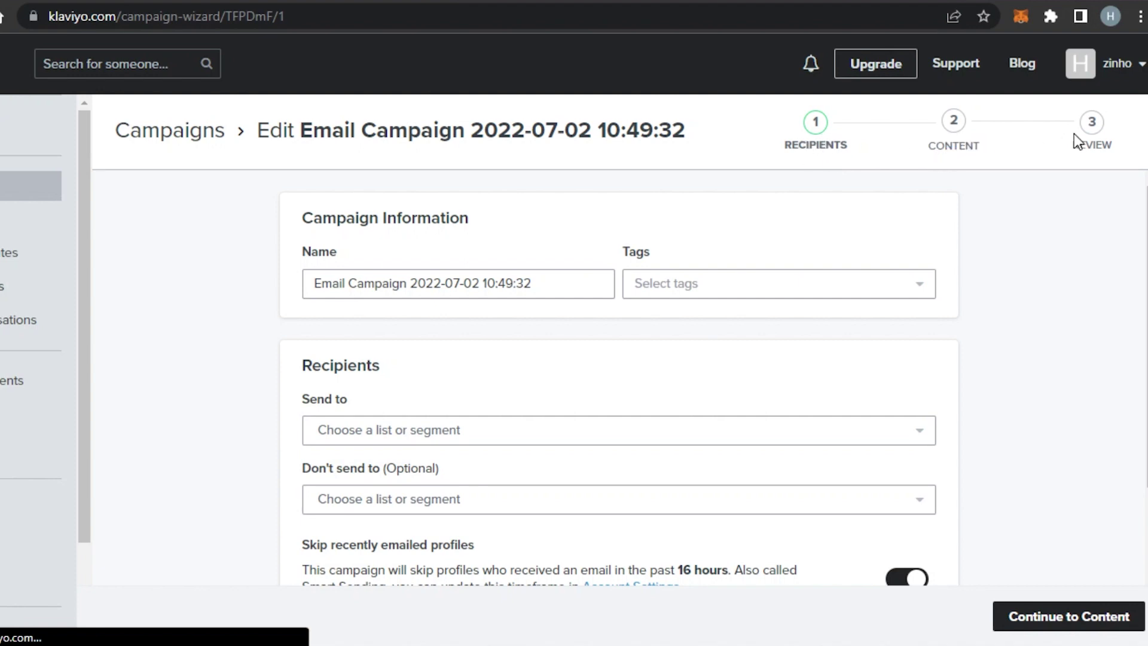
Replace the default timestamped campaign name with 'Test'.
scroll(619, 389, "down", 3)
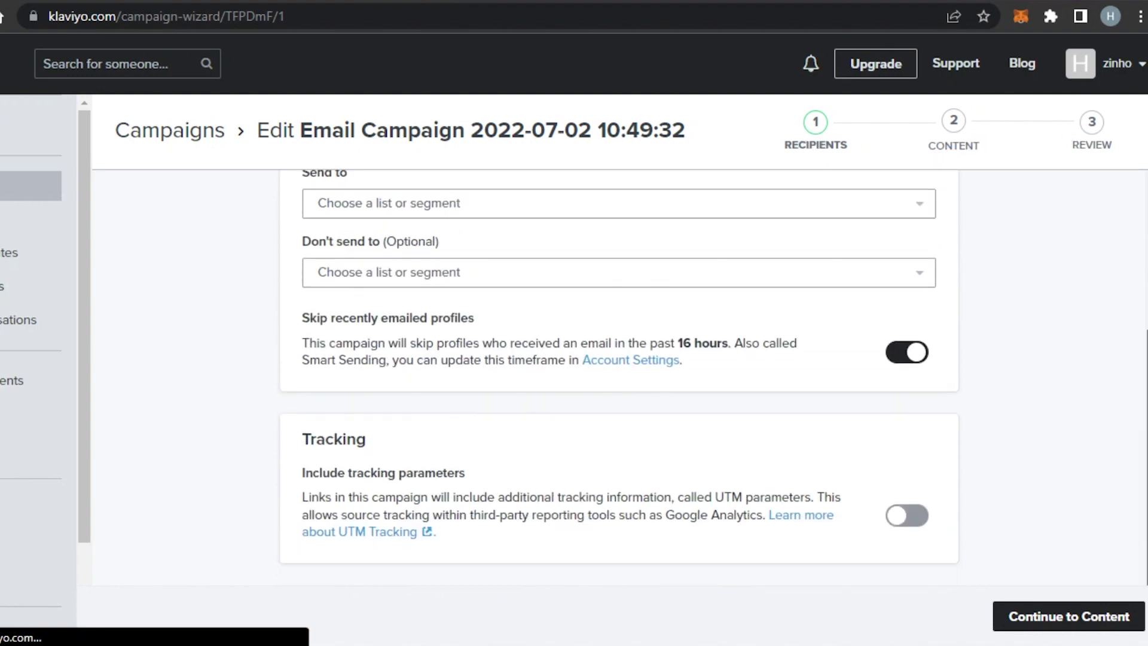
scroll(619, 388, "up", 3)
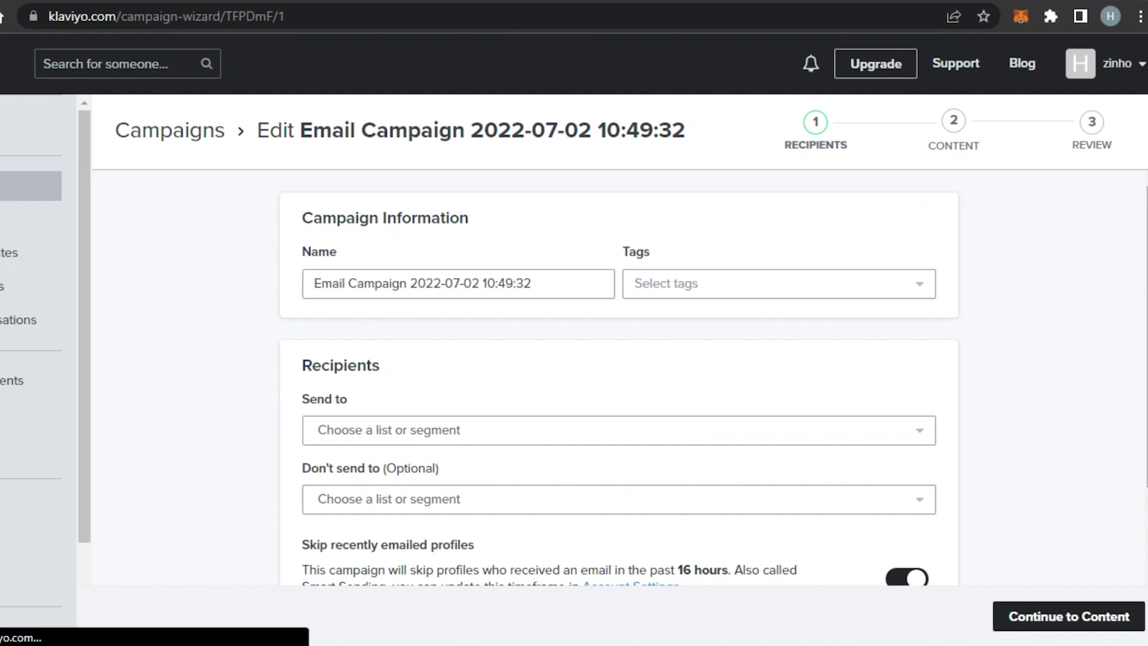
left_click(556, 286)
key("BackSpace")
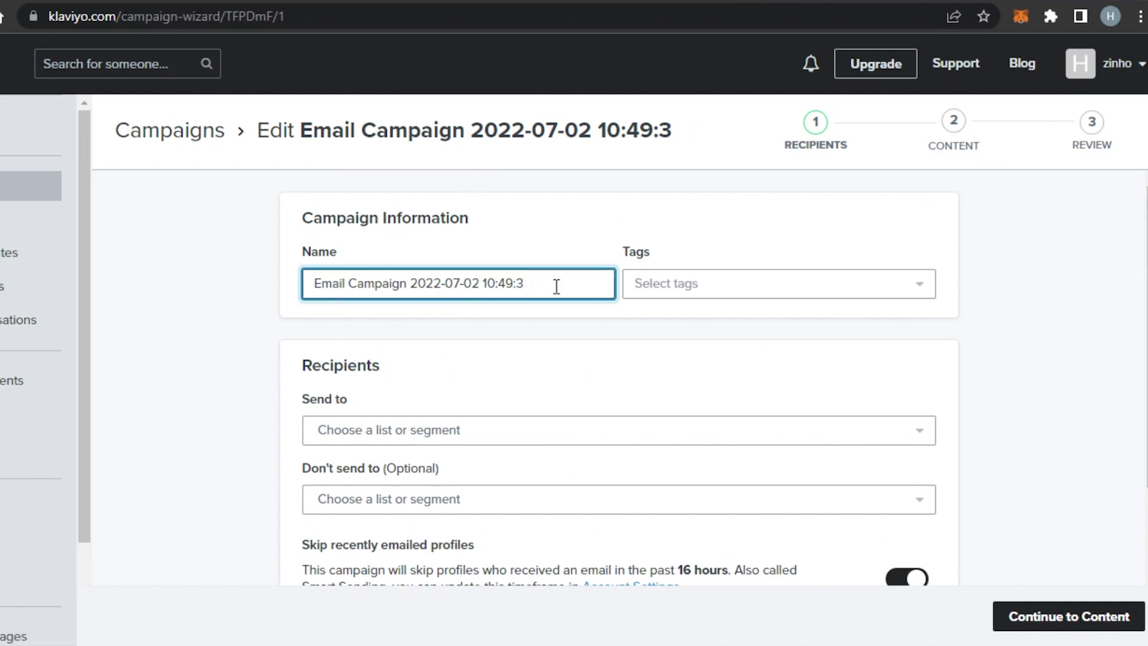
key("ctrl+a")
key("BackSpace")
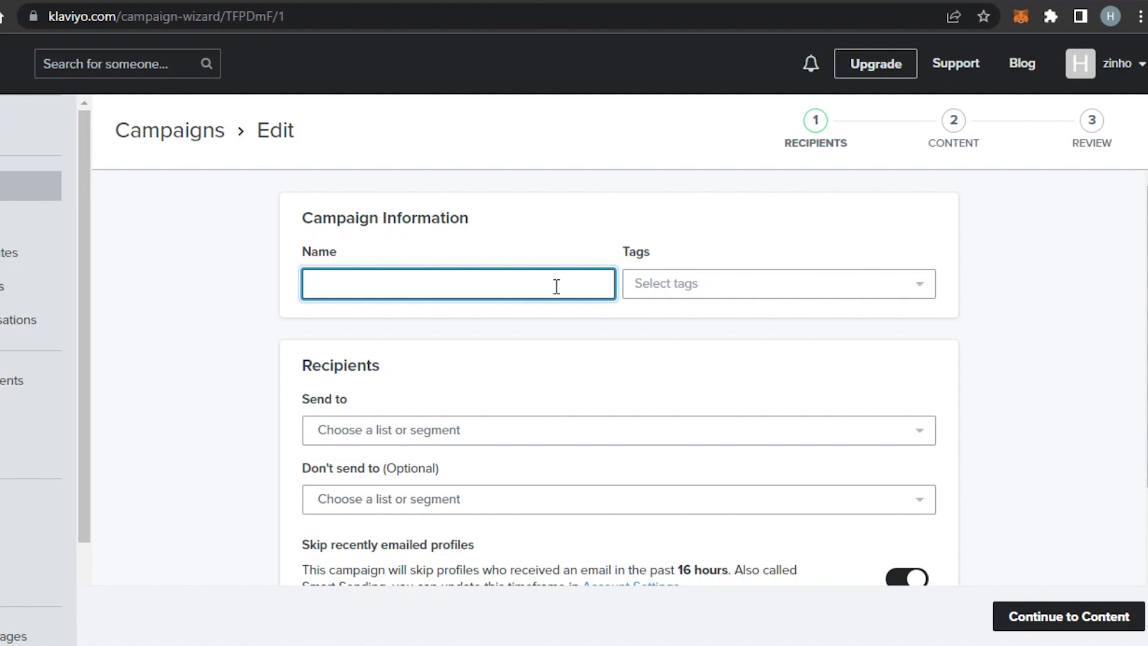
type("Test")
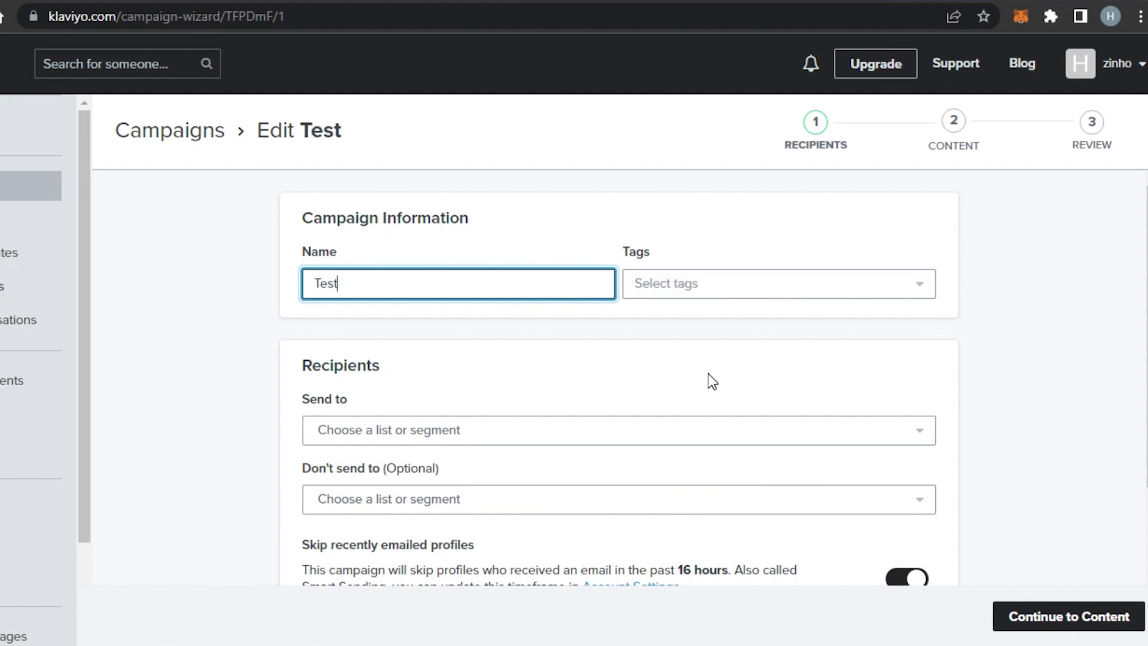
scroll(708, 373, "down", 3)
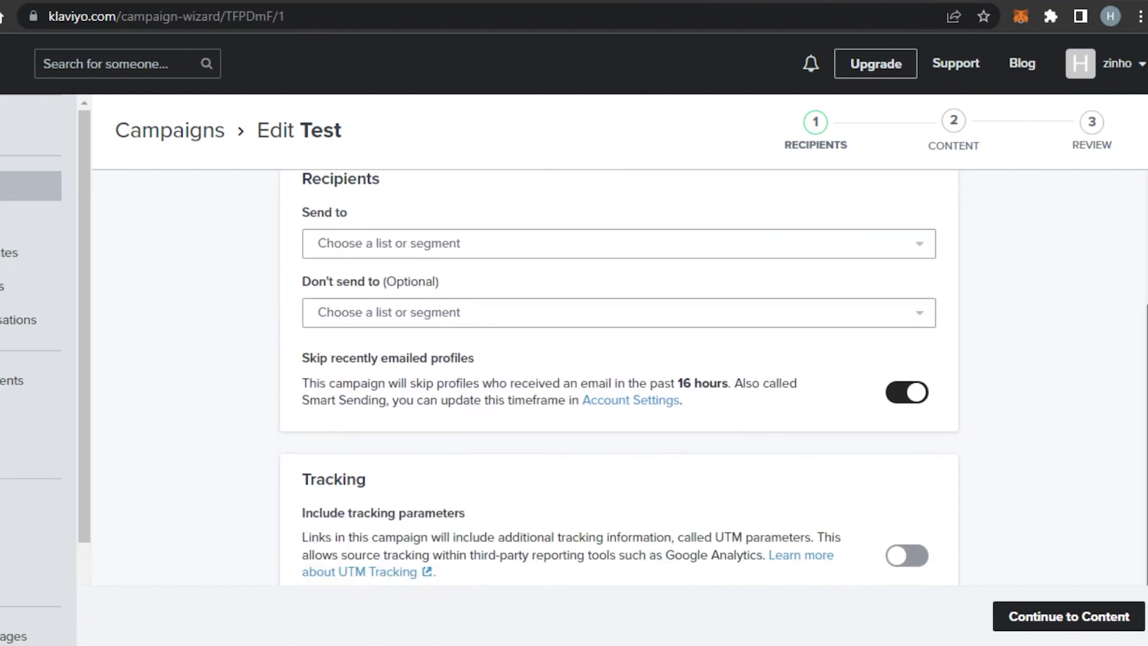
scroll(590, 348, "up", 2)
Send the campaign to the New Subscribers (1) list and toggle UTM tracking parameters.
left_click(504, 367)
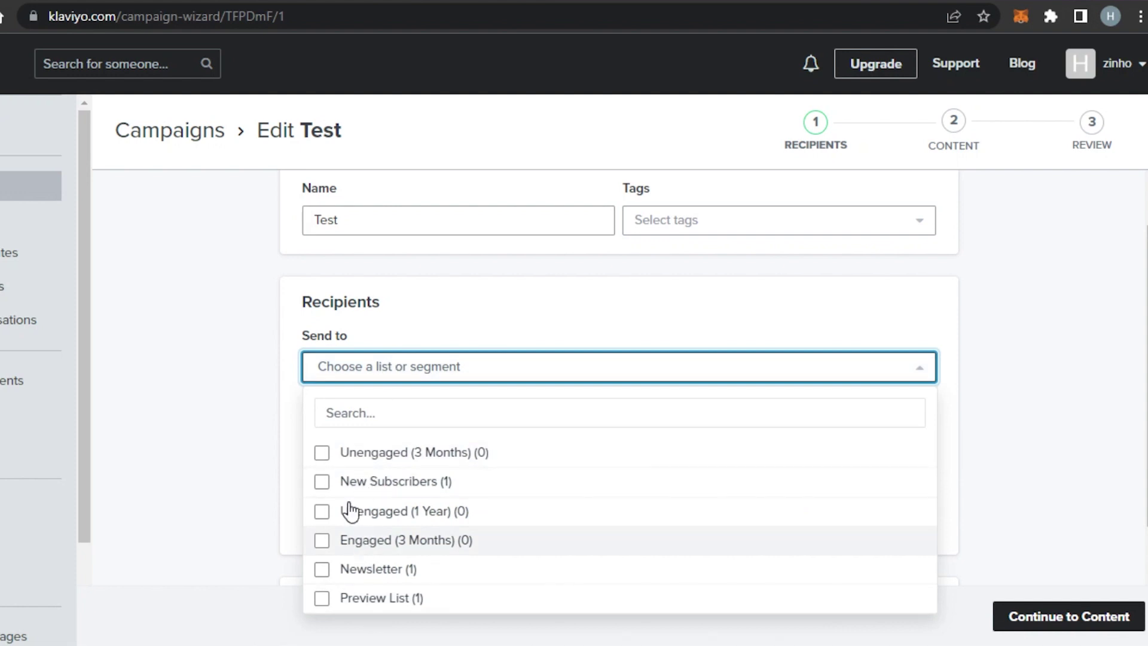
left_click(323, 481)
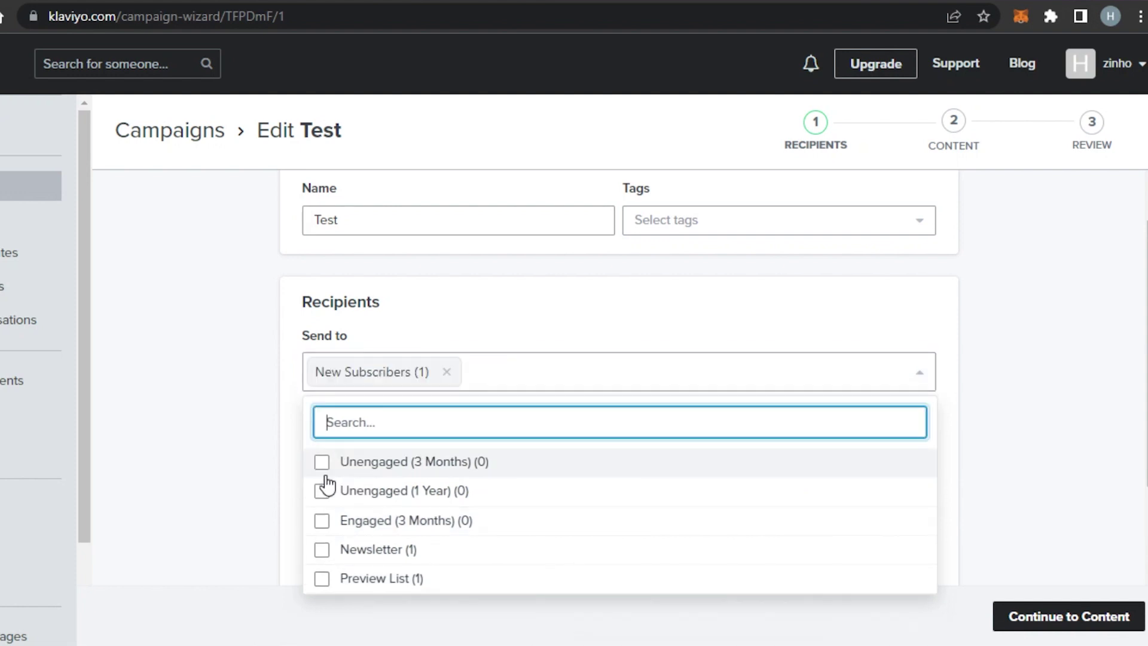
left_click(1020, 400)
scroll(1019, 401, "down", 1)
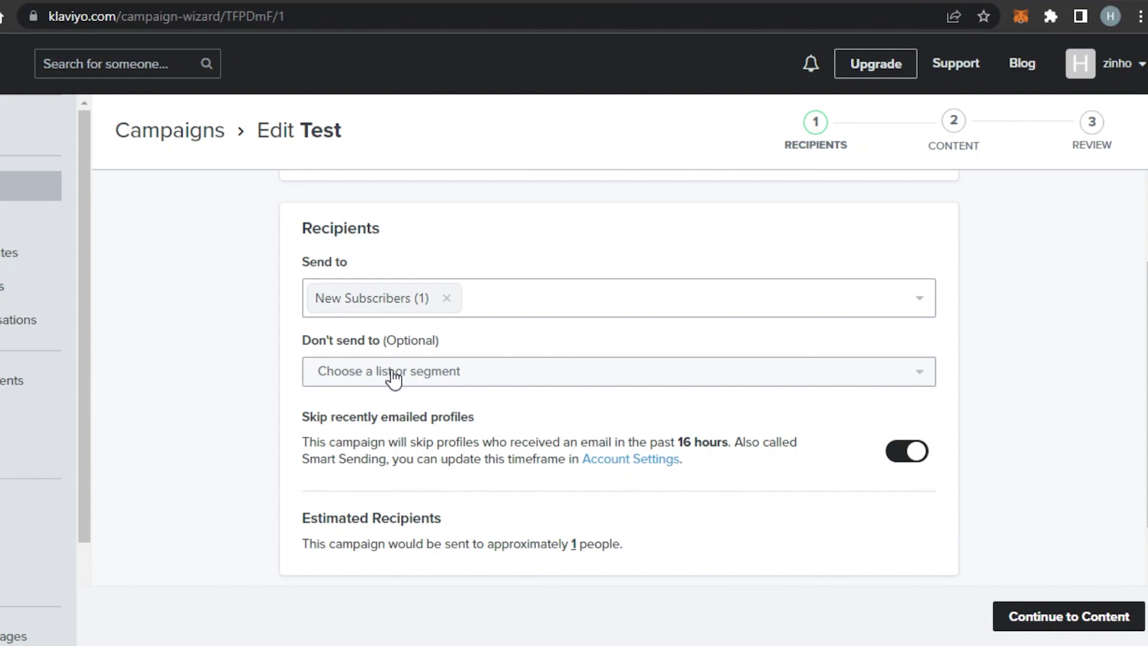
scroll(392, 376, "down", 3)
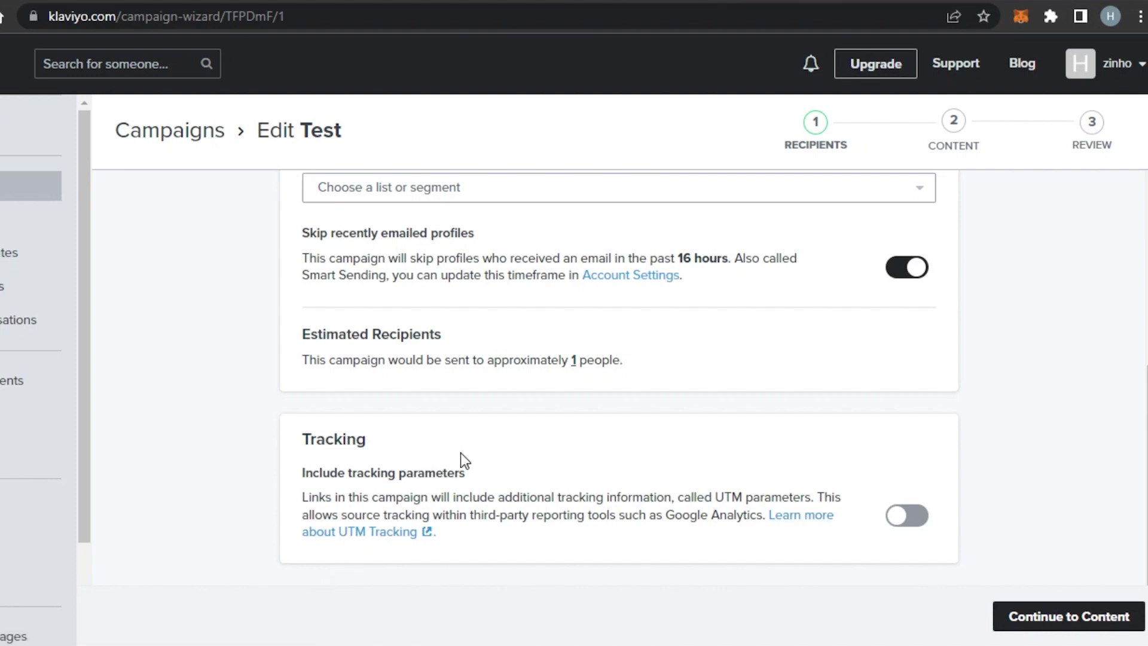
left_click(900, 523)
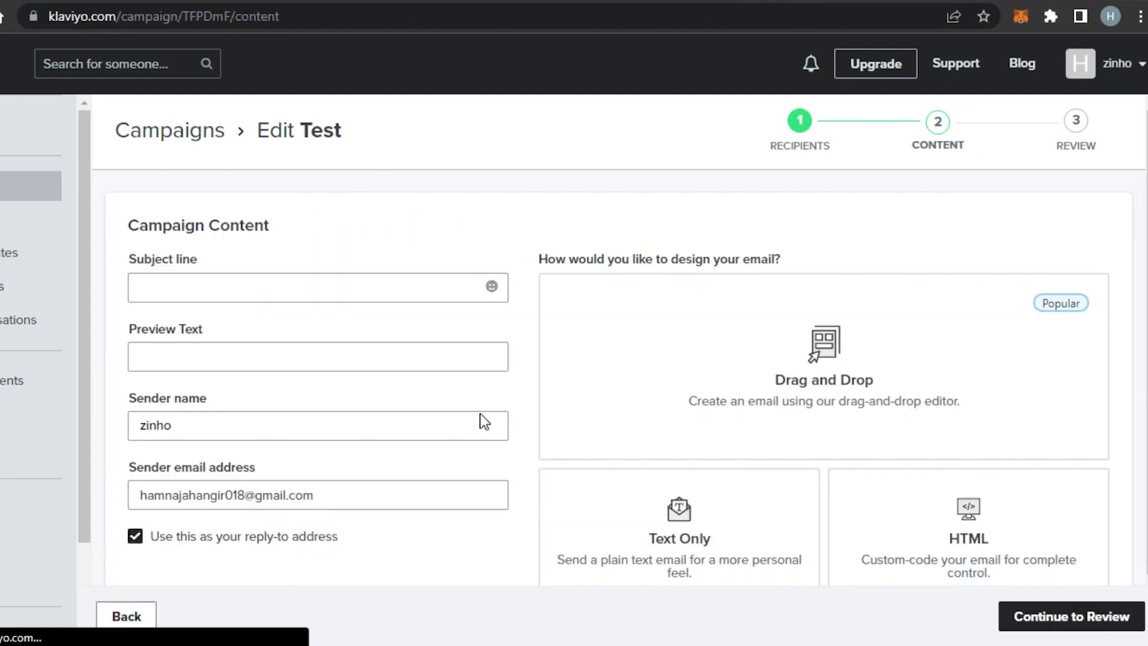
Enter subject line 'Test' and preview text 'new test email' from the autofill suggestion.
scroll(620, 347, "down", 1)
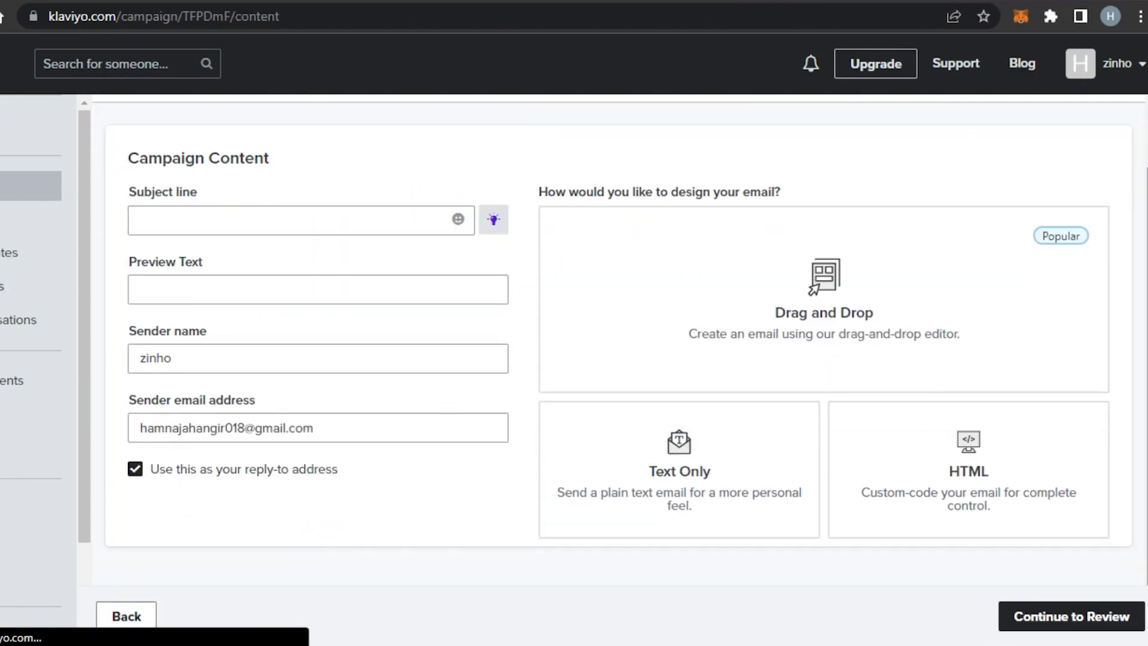
scroll(507, 199, "up", 1)
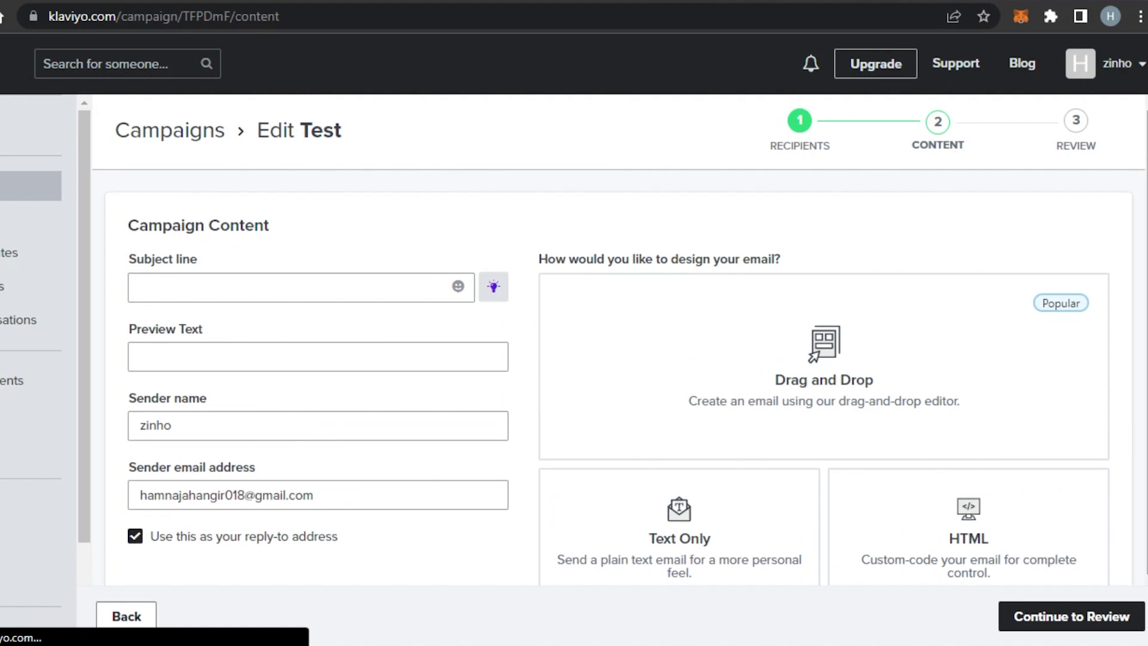
left_click(254, 285)
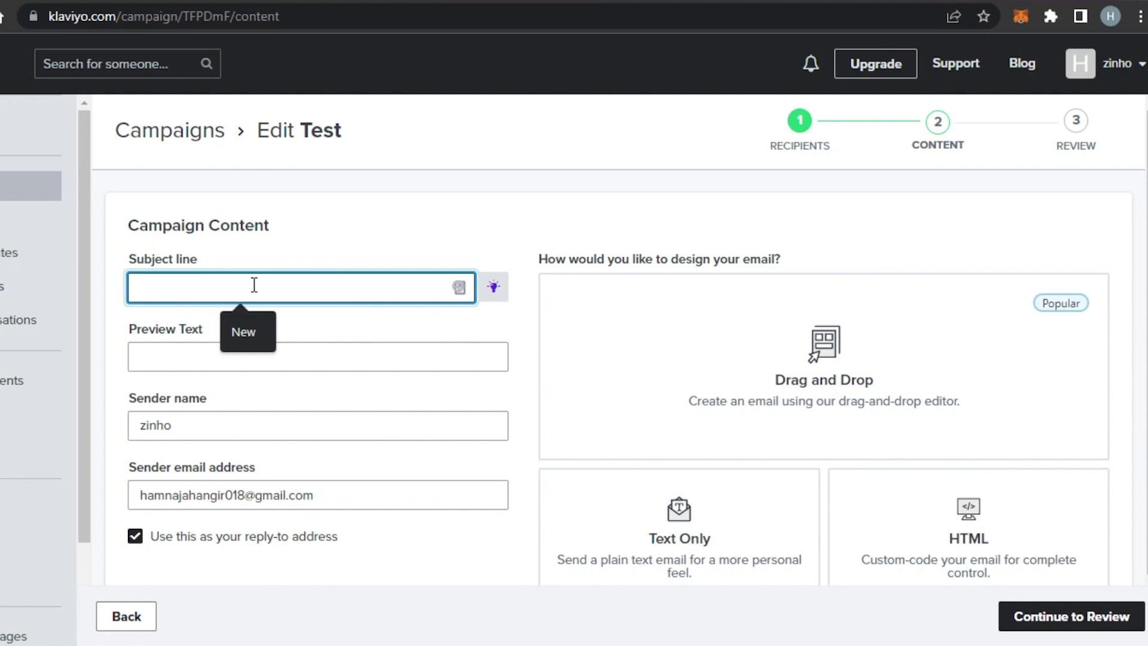
type("Test")
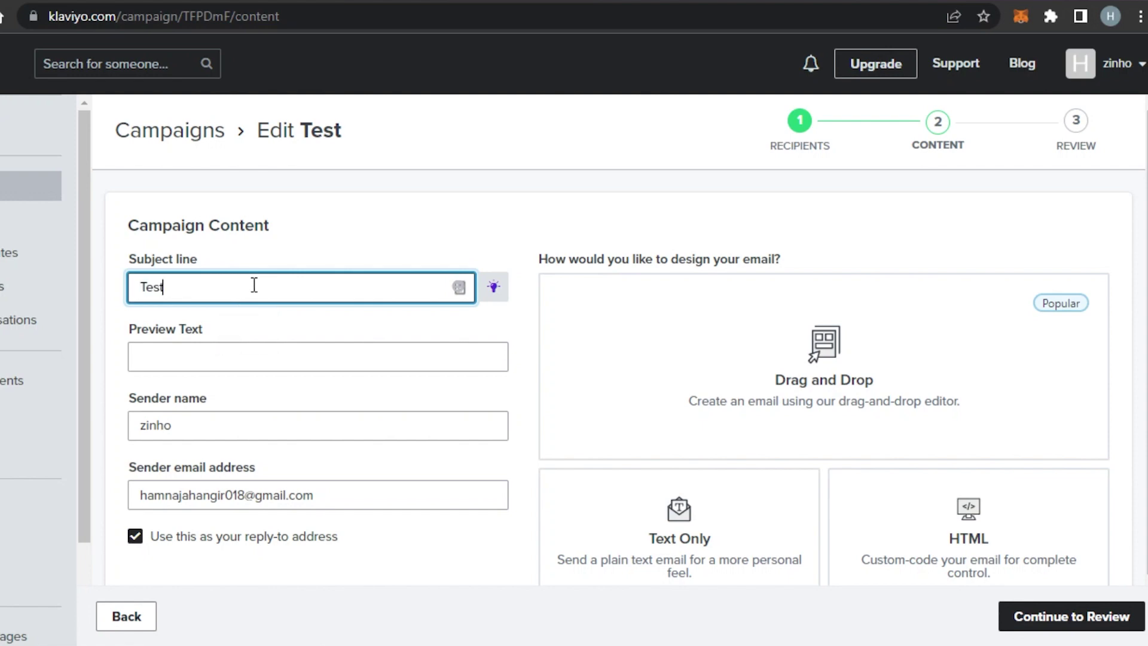
left_click(232, 349)
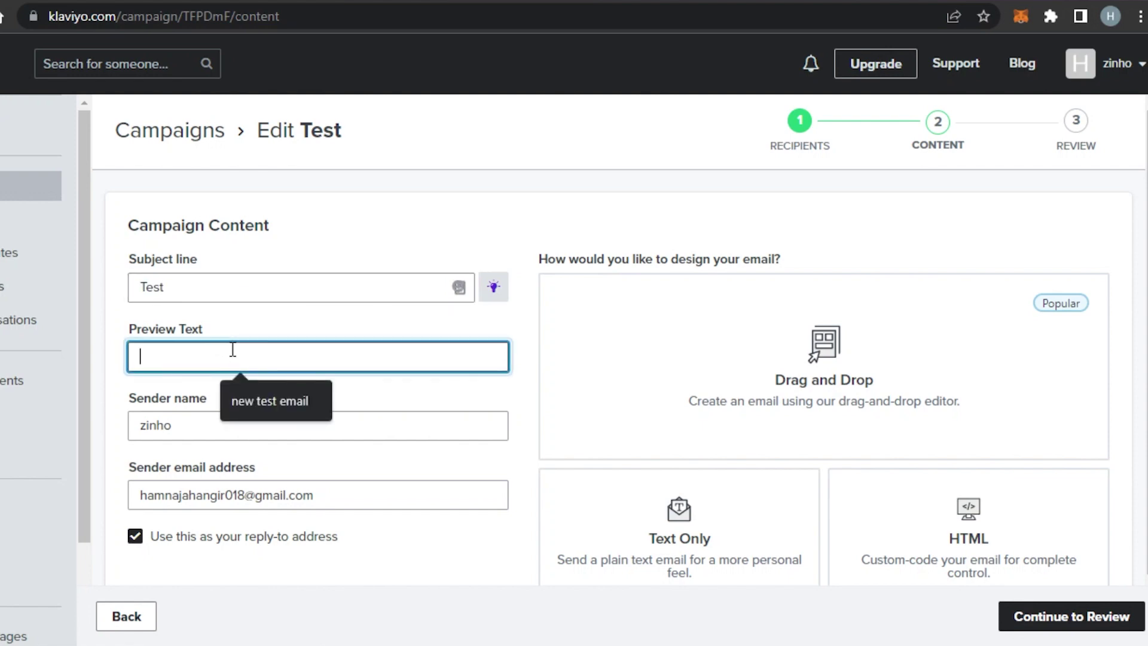
left_click(257, 408)
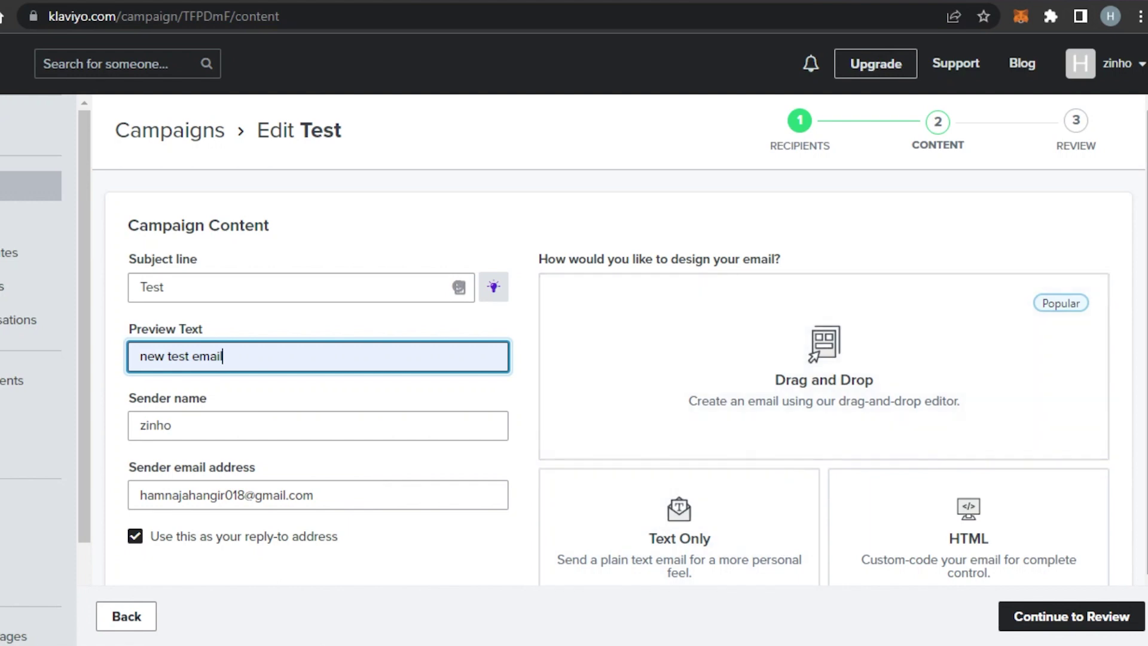
scroll(956, 358, "down", 1)
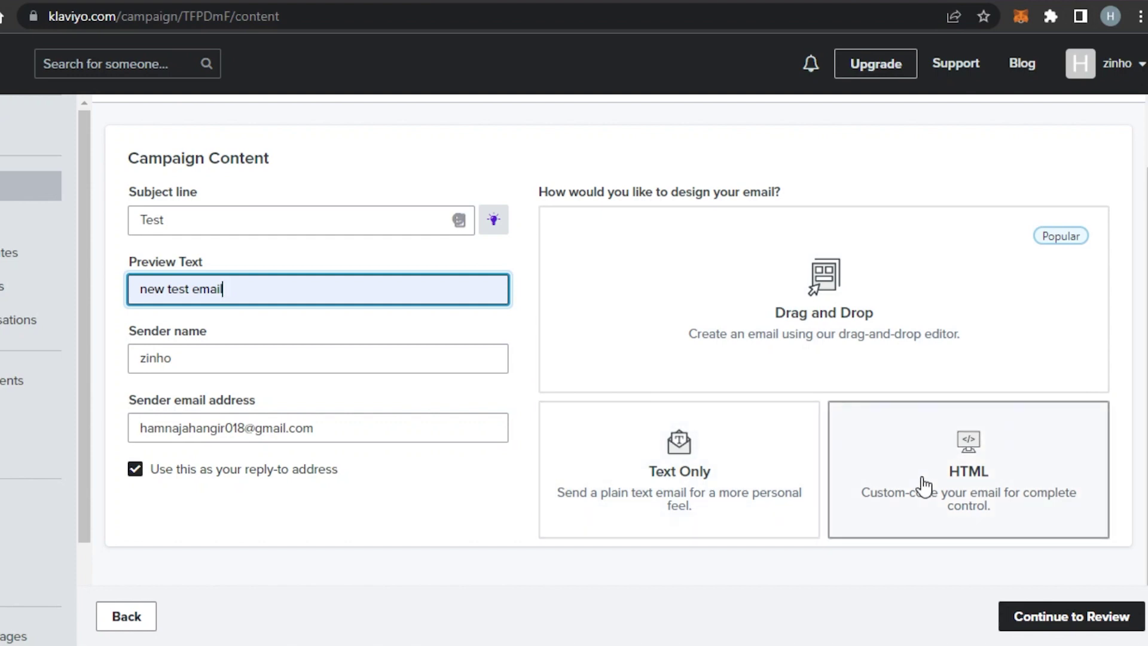
Pick the Drag and Drop design option and scroll through the Themed templates.
left_click(784, 376)
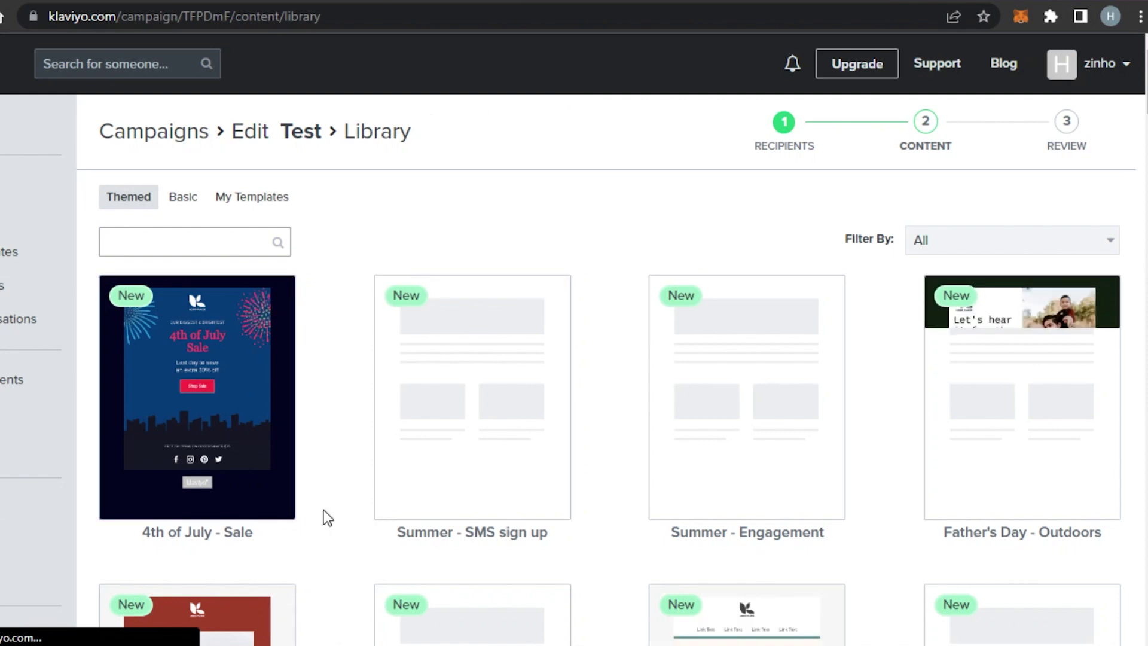
scroll(895, 420, "down", 20)
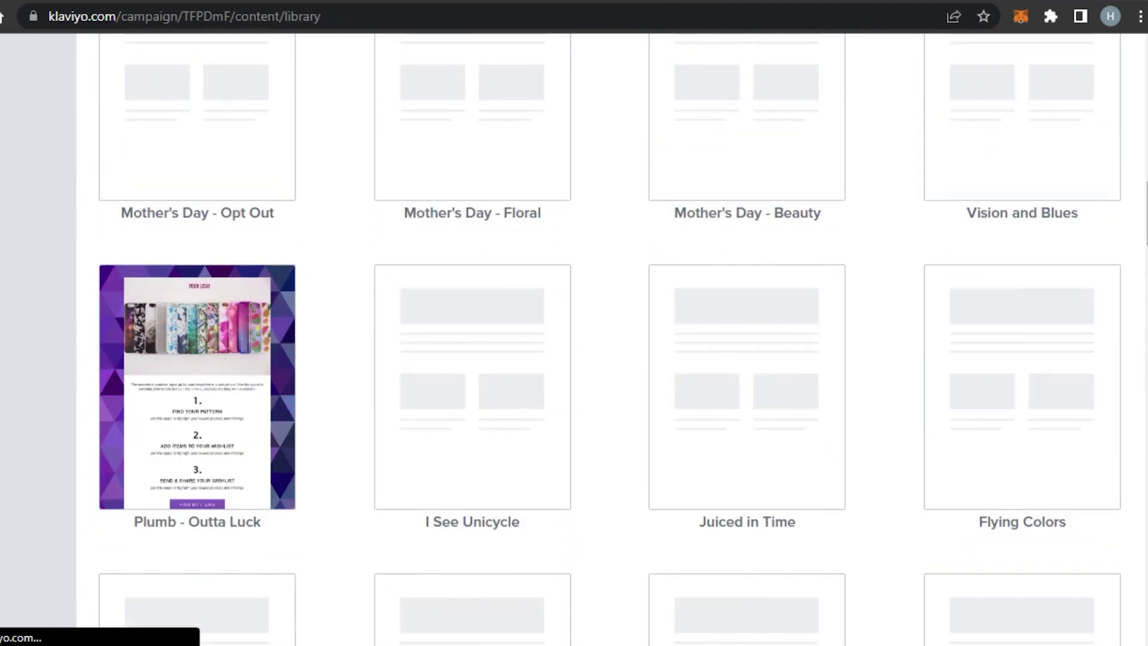
scroll(623, 321, "down", 20)
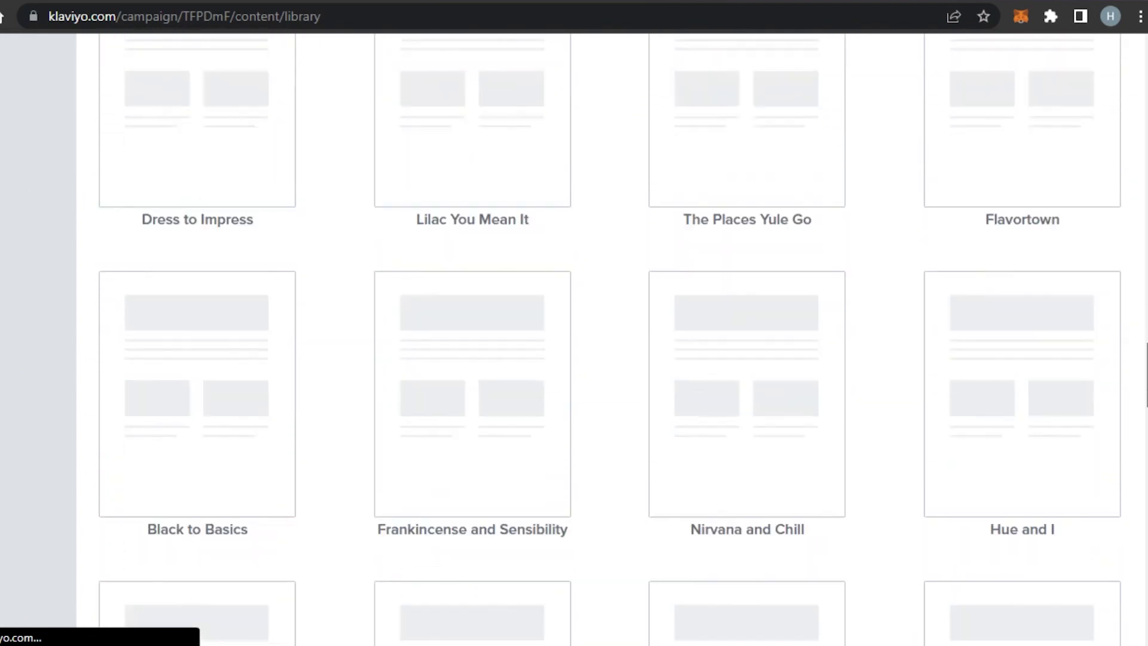
scroll(574, 339, "up", 20)
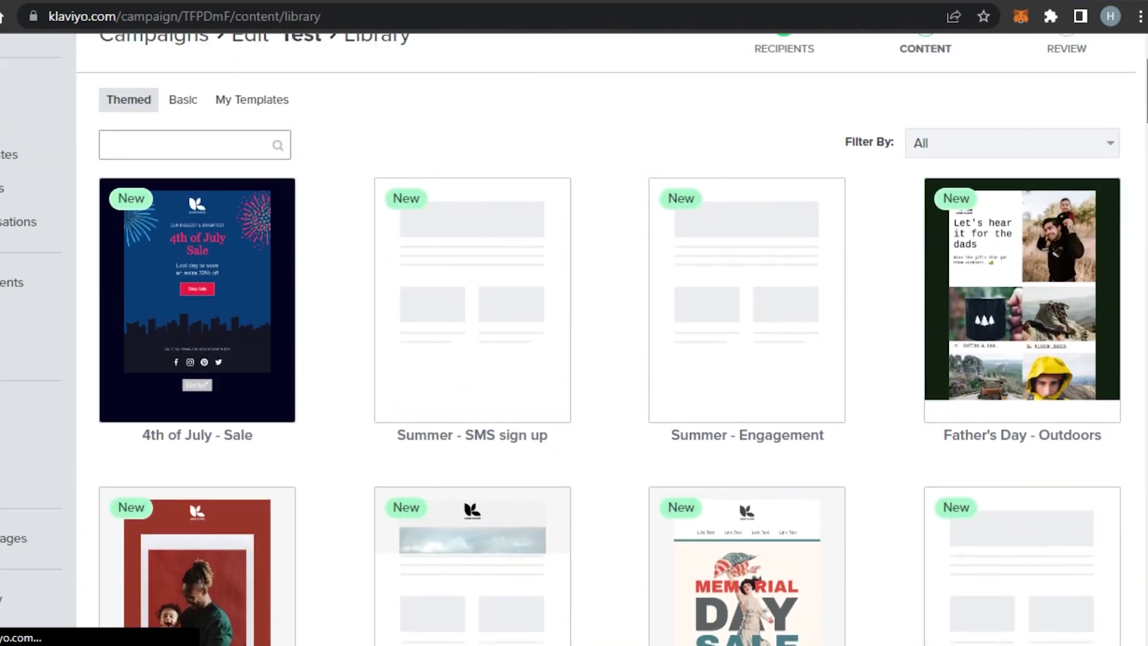
scroll(1017, 269, "down", 2)
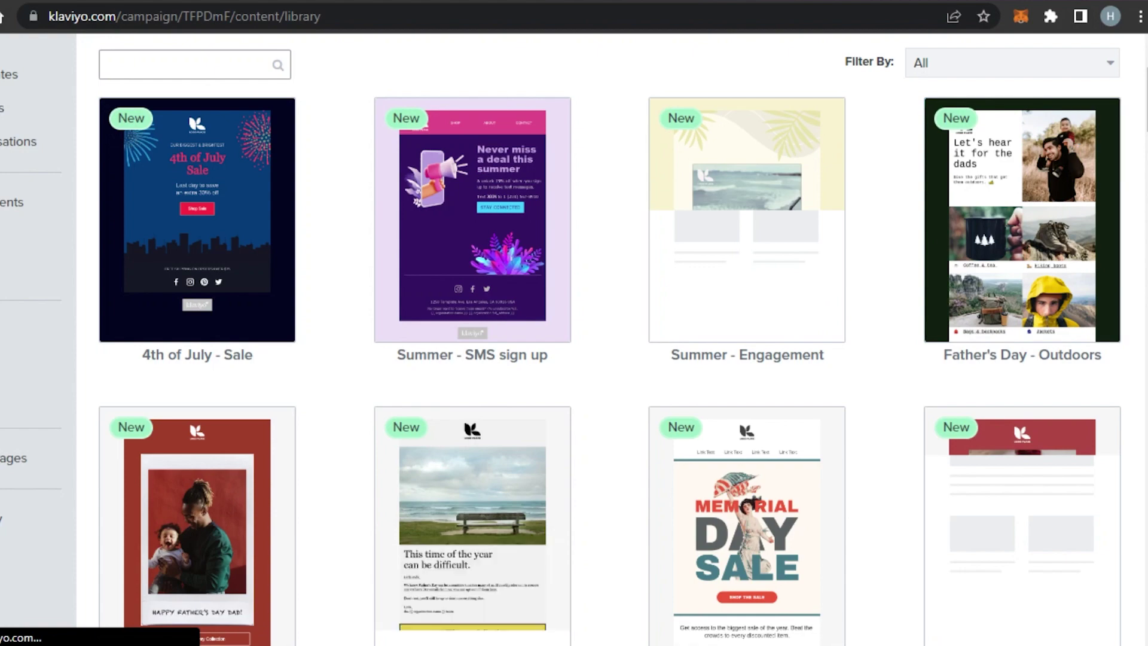
scroll(573, 339, "down", 5)
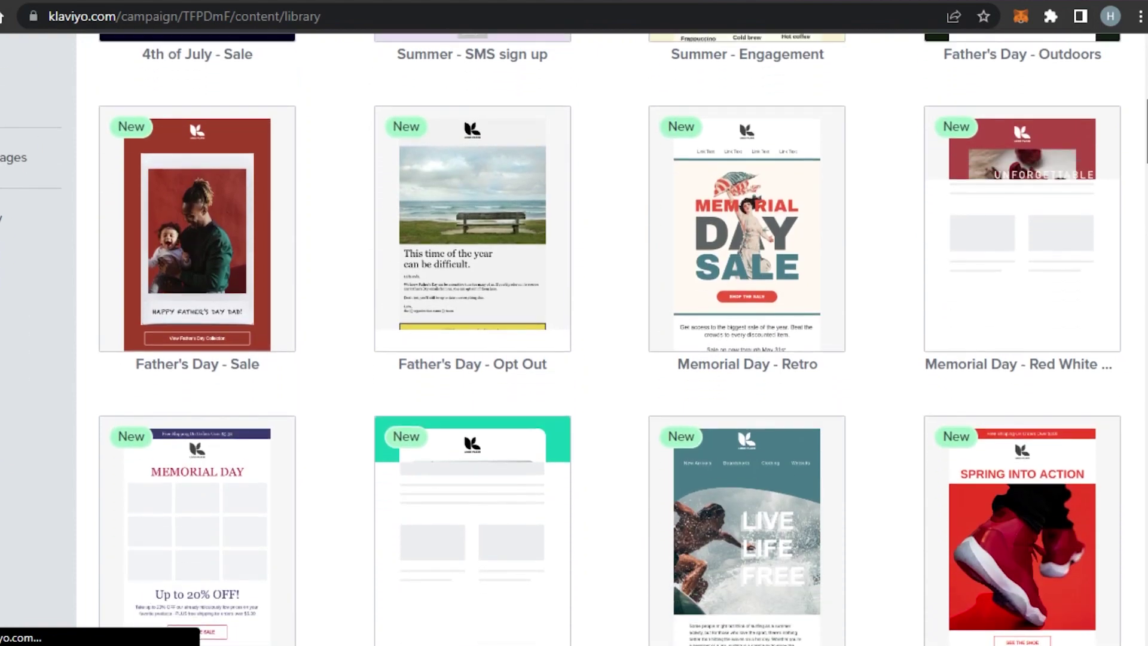
scroll(574, 339, "up", 4)
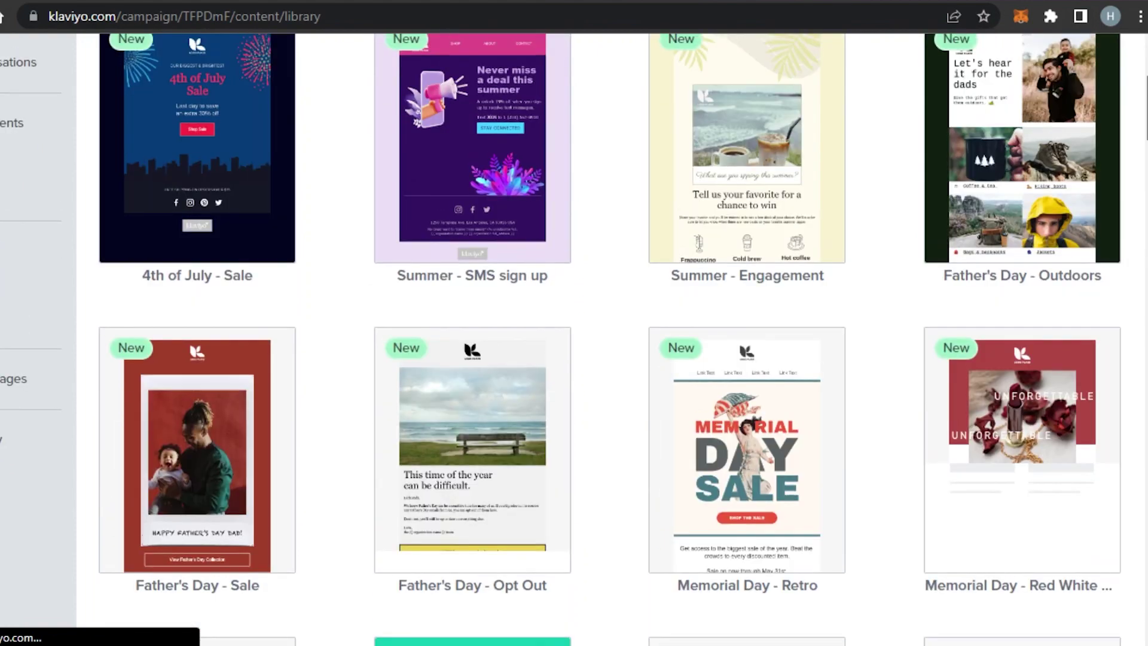
scroll(574, 338, "down", 8)
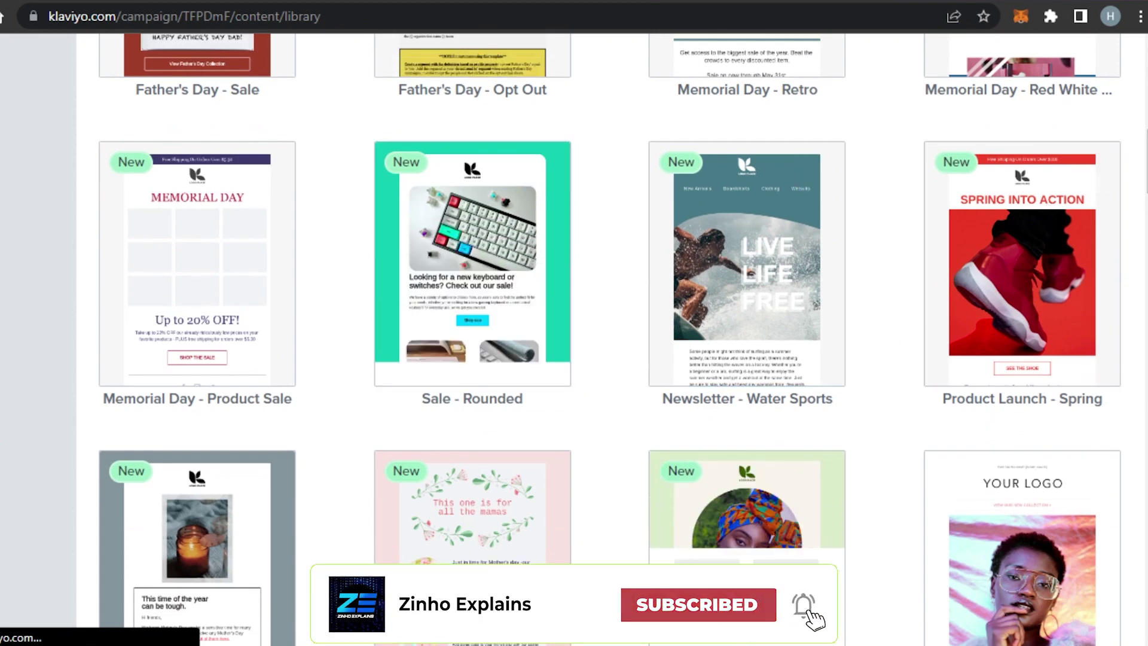
scroll(484, 369, "down", 9)
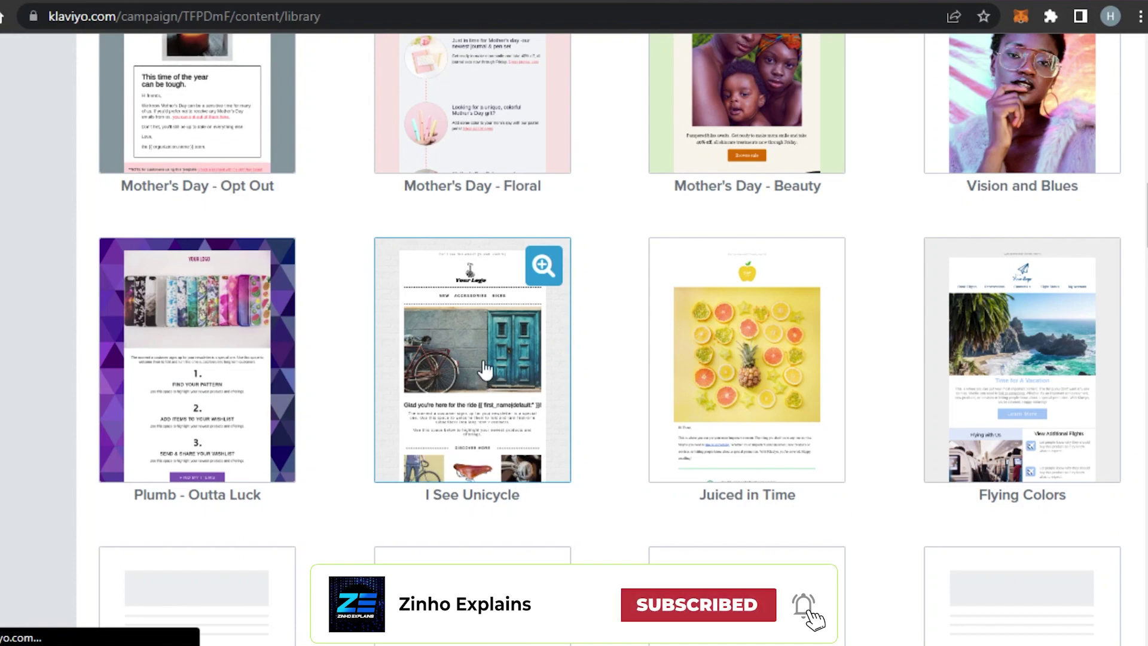
Load a library template into the editor and review the summer coffee design.
left_click(448, 402)
scroll(849, 352, "down", 10)
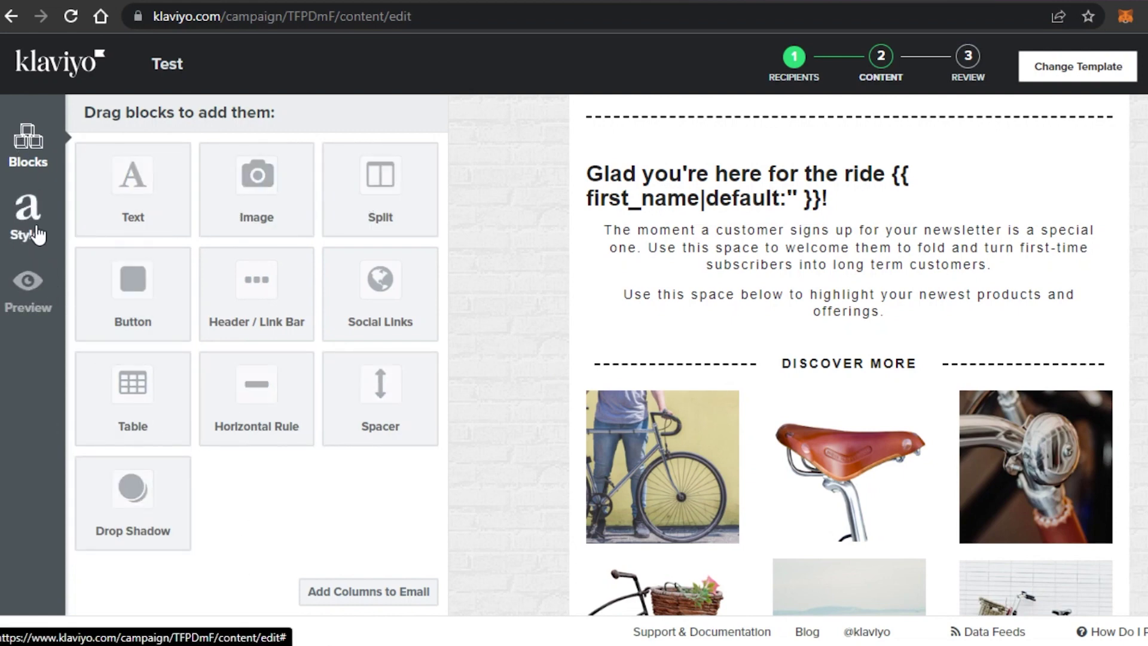
scroll(661, 305, "up", 4)
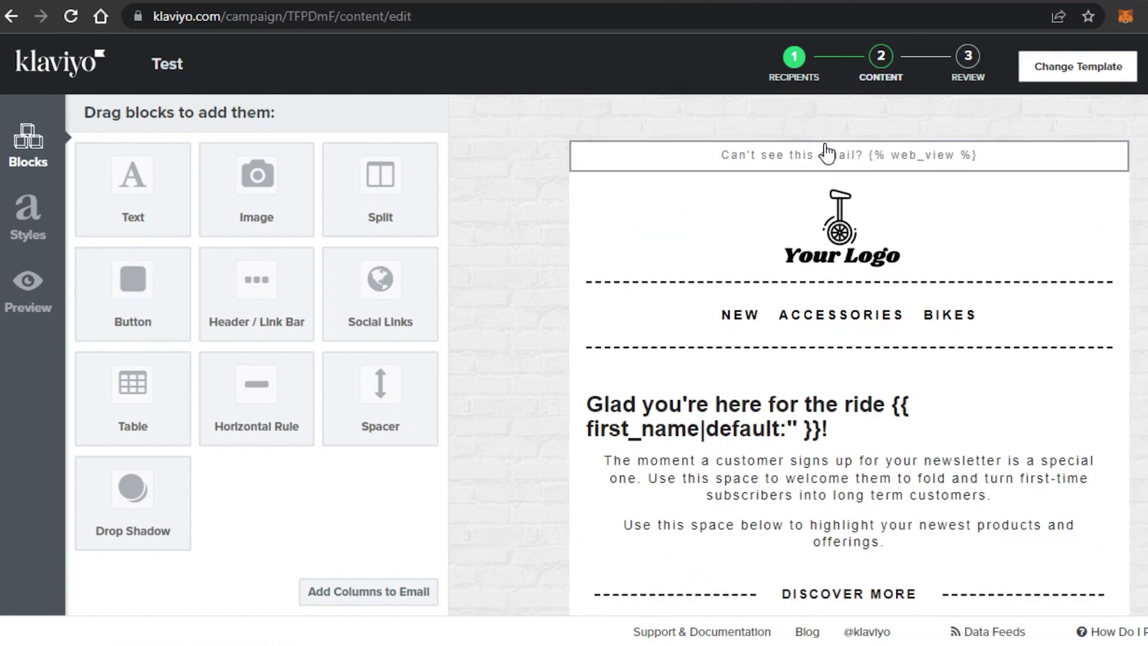
scroll(692, 187, "down", 10)
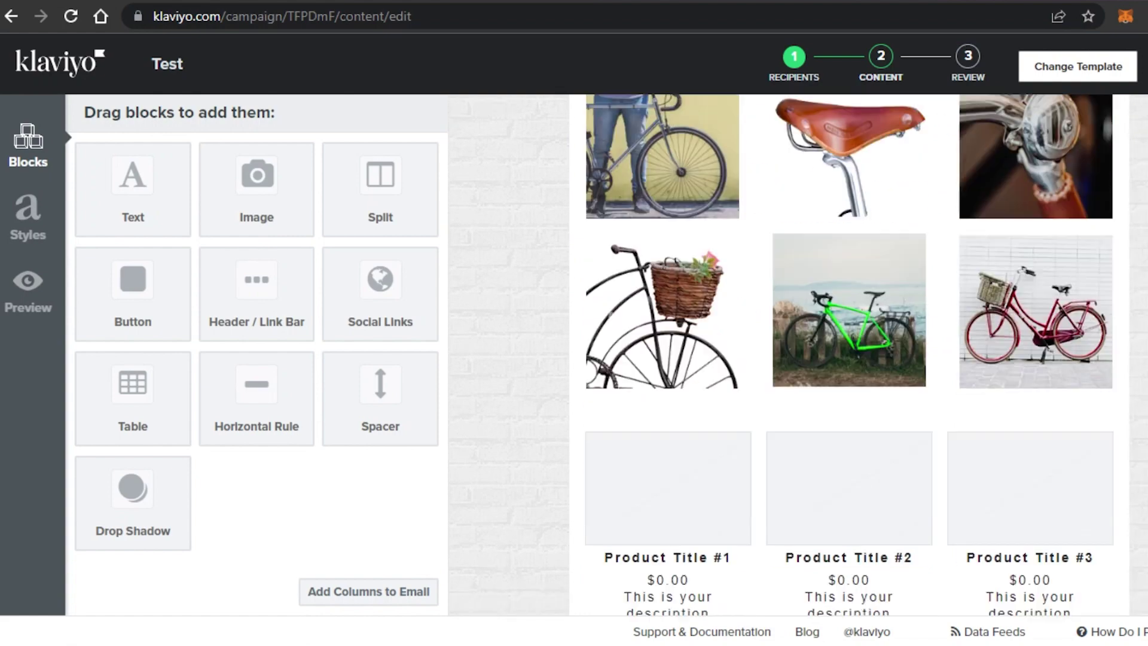
scroll(939, 185, "up", 10)
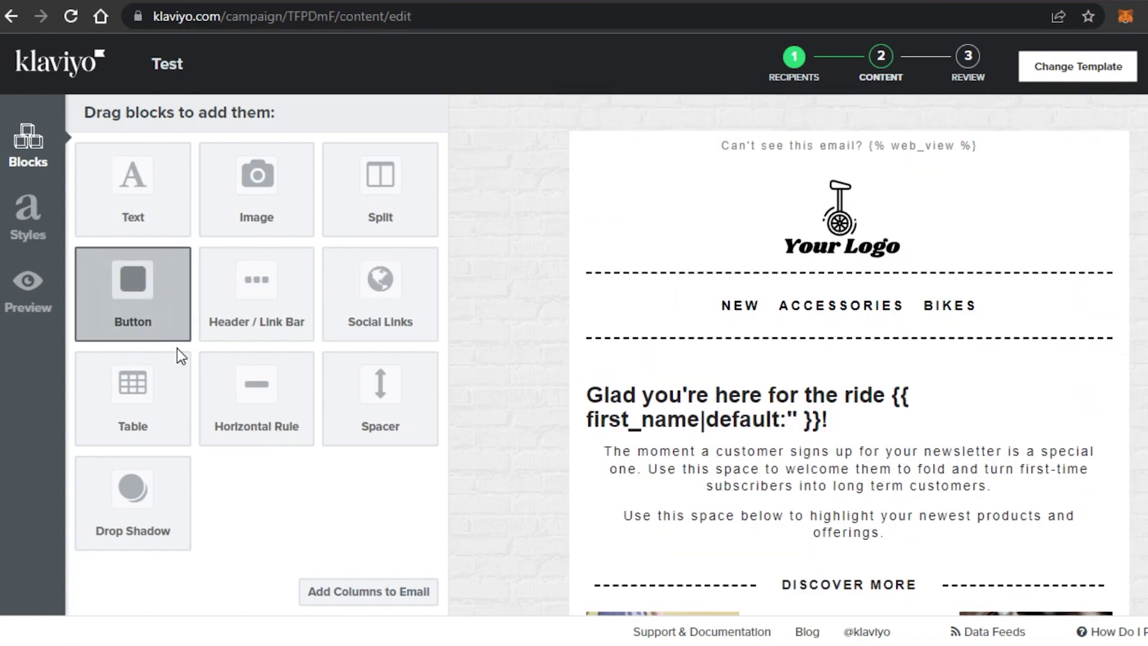
right_click(766, 151)
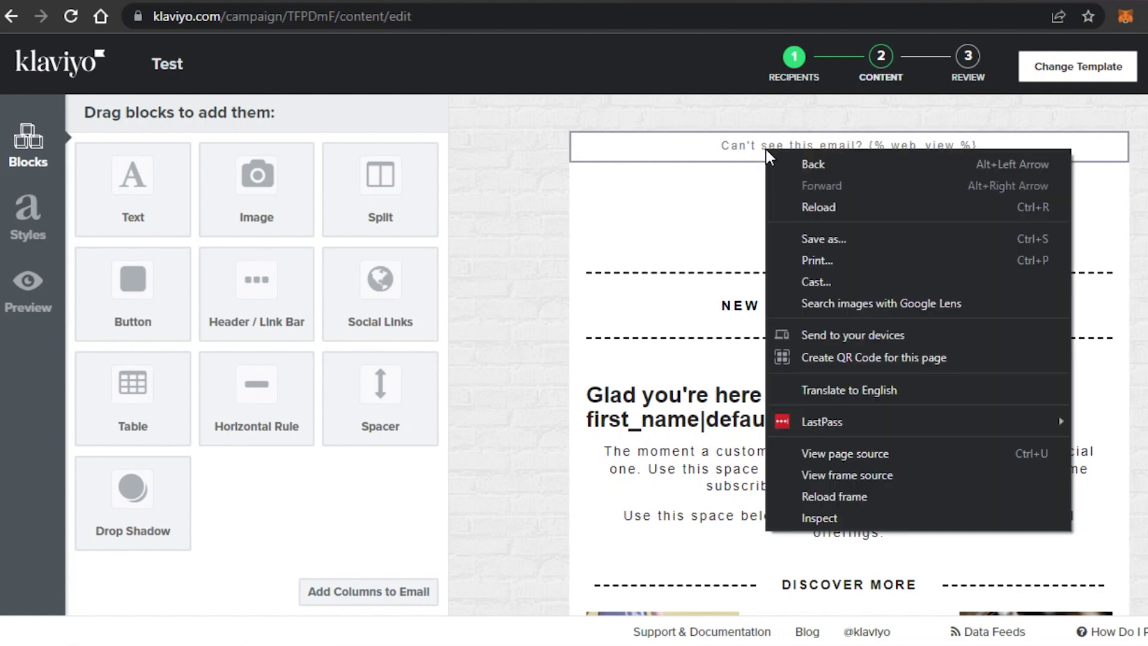
left_click(685, 156)
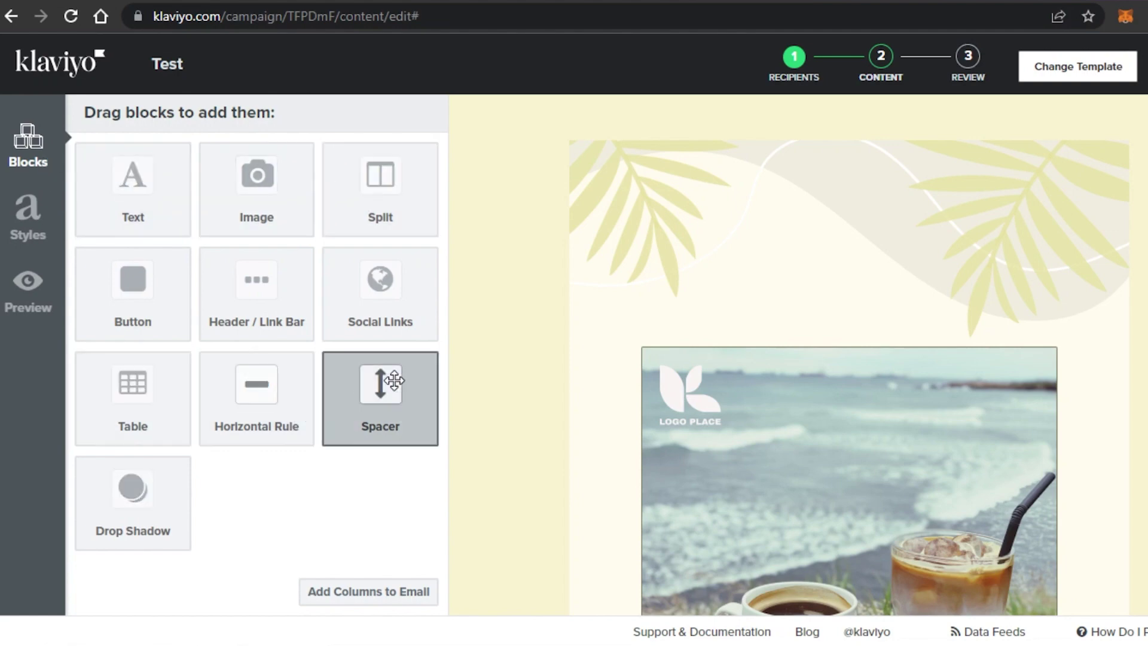
scroll(781, 335, "down", 15)
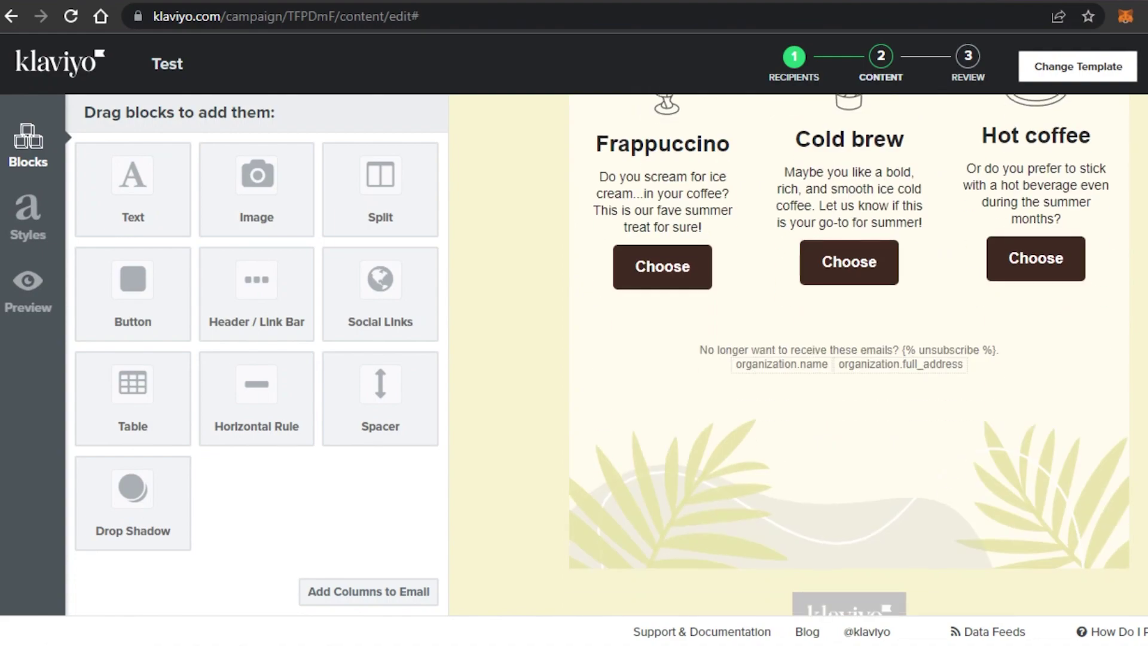
scroll(746, 331, "up", 15)
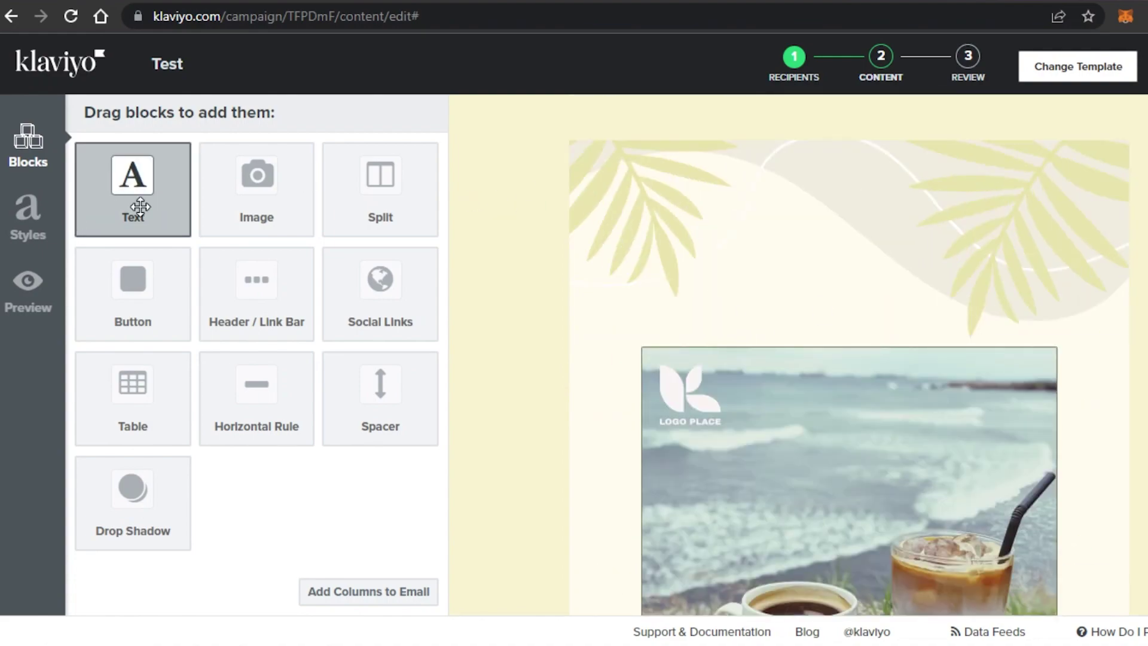
Make the top text block read 'ZINHO' in bold at size 24, and save it.
mouse_move(179, 177)
left_mouse_down()
mouse_move(379, 171)
mouse_move(638, 90)
mouse_move(597, 152)
left_mouse_up()
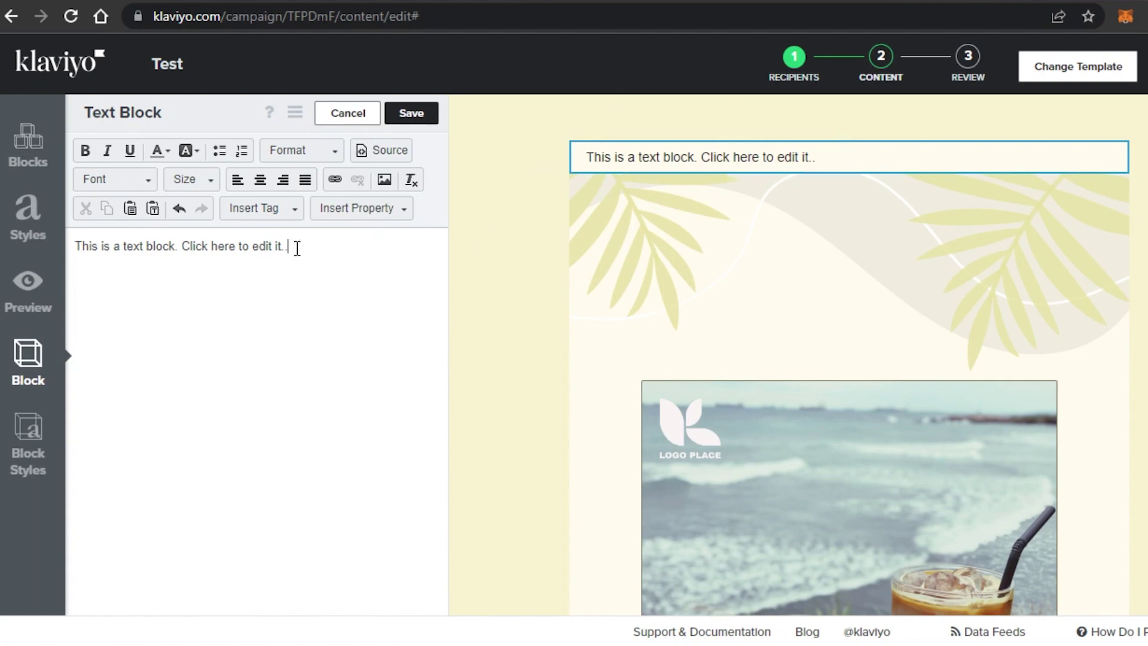
key("BackSpace")
key("BackSpace")
key("BackSpace")
key("BackSpace")
key("BackSpace")
key("BackSpace")
key("BackSpace")
key("BackSpace")
key("BackSpace")
key("BackSpace")
key("BackSpace")
key("BackSpace")
key("BackSpace")
key("BackSpace")
key("BackSpace")
key("BackSpace")
key("BackSpace")
key("BackSpace")
key("BackSpace")
key("BackSpace")
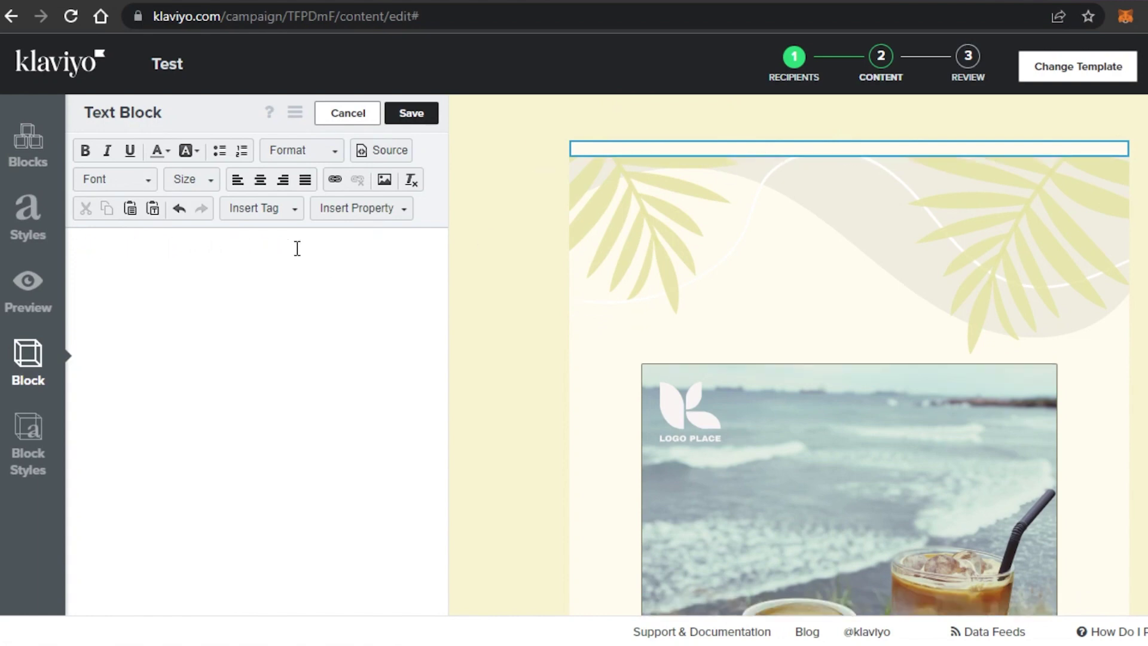
type("ZINHO")
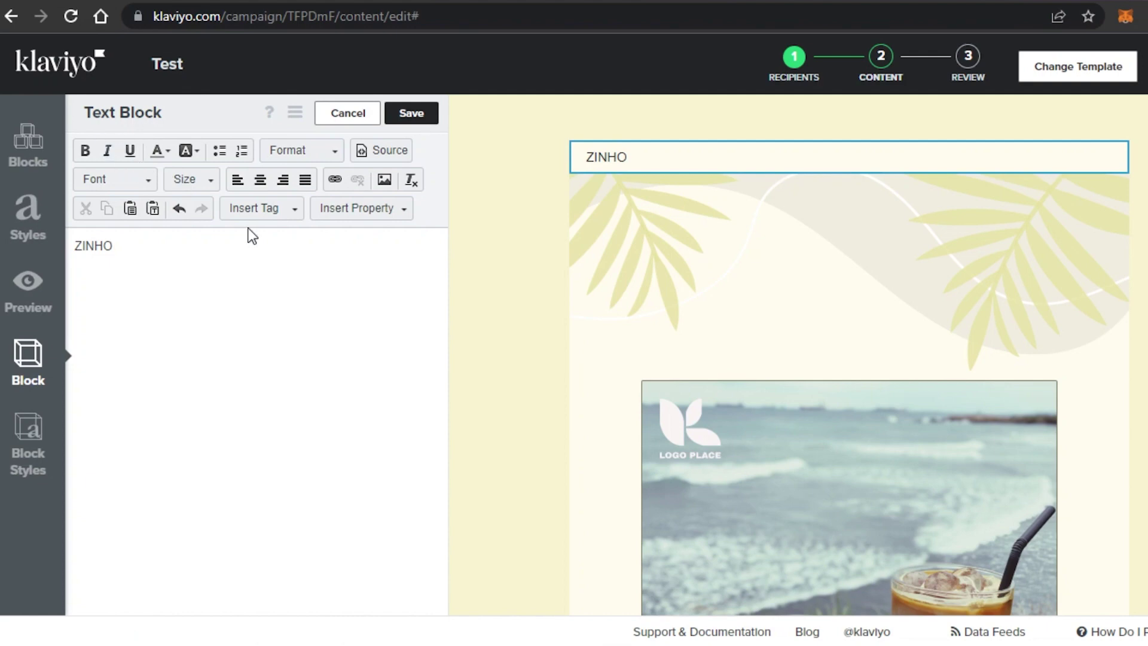
left_click(212, 182)
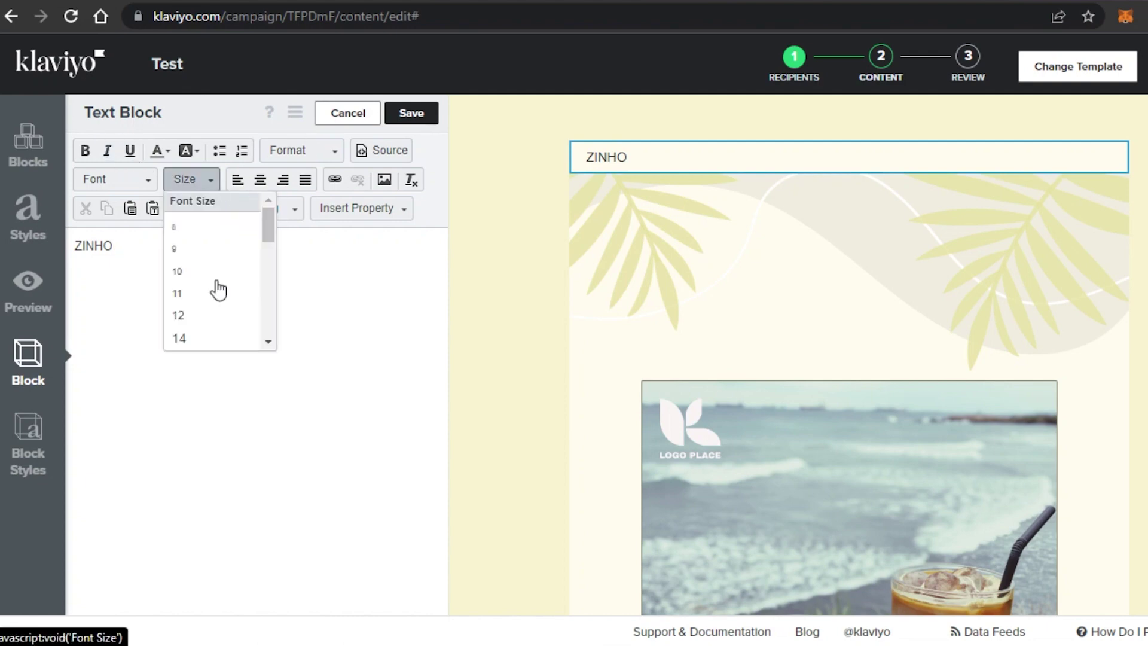
left_click_drag(268, 225, 266, 287)
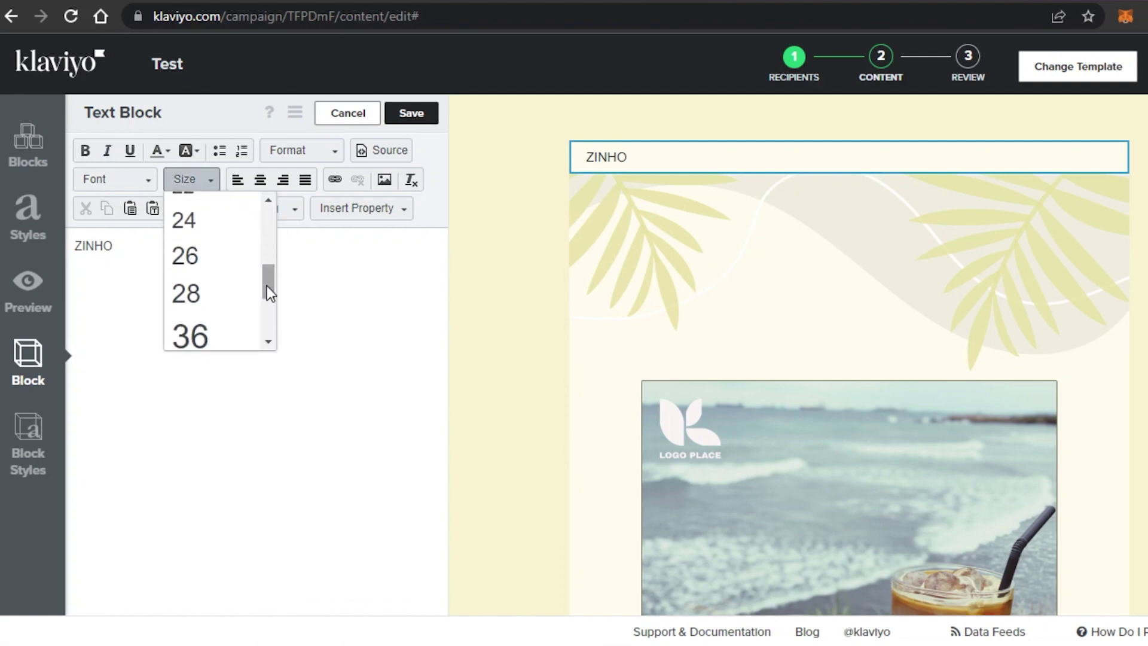
left_click(200, 230)
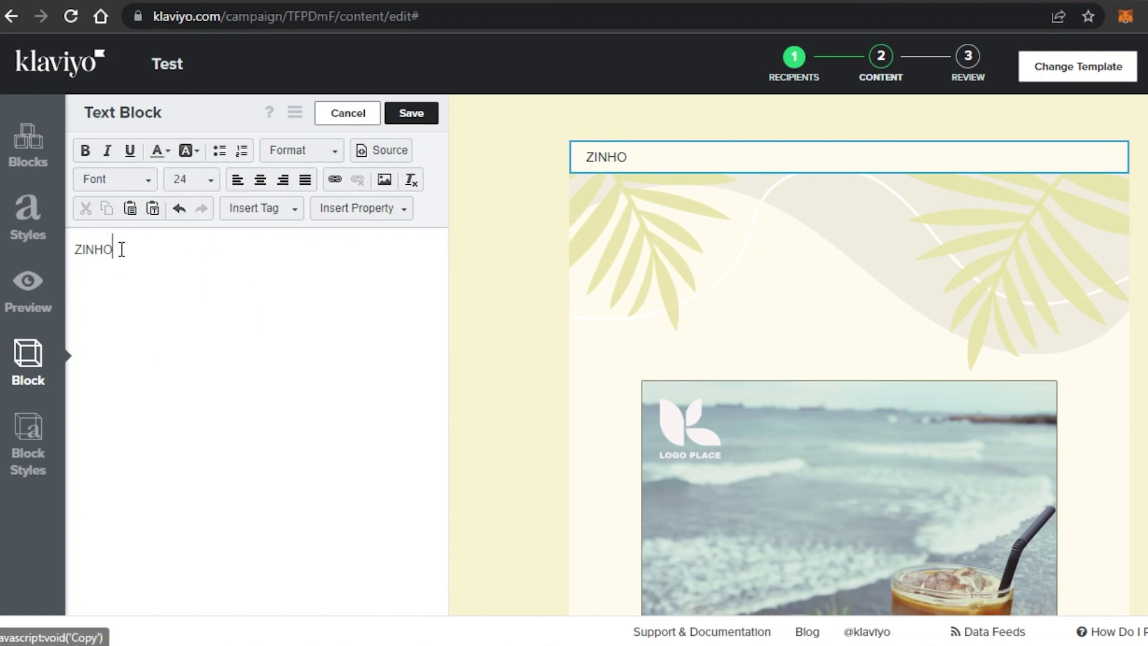
left_click_drag(121, 250, 74, 249)
left_click(85, 150)
left_click(390, 117)
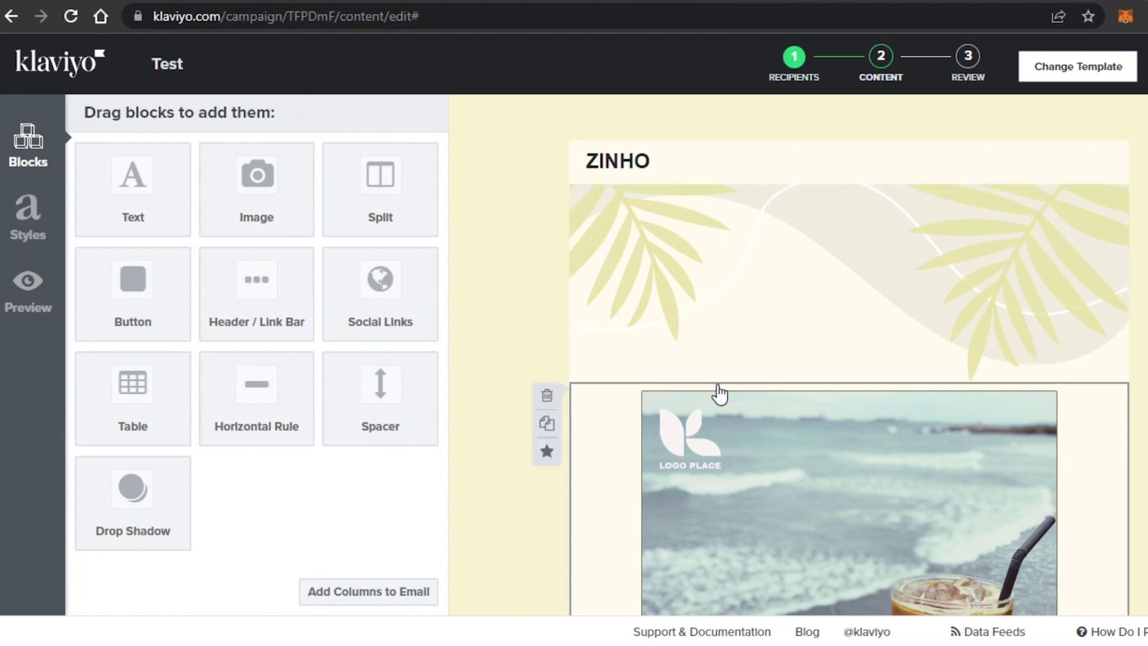
left_click(630, 305)
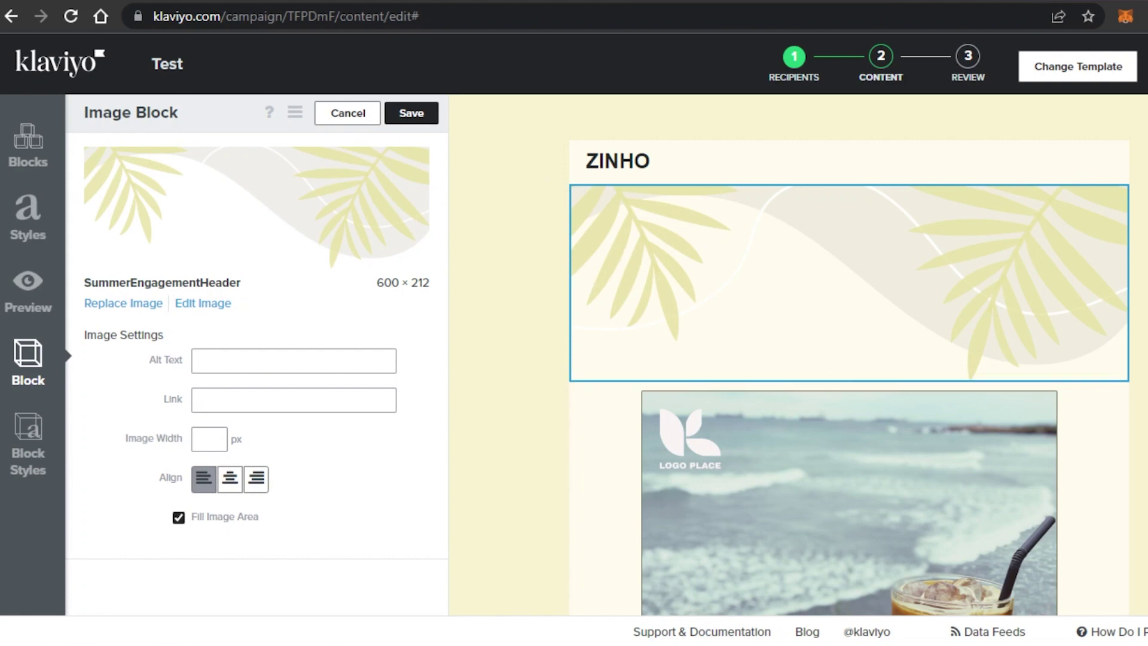
Replace the SummerCoffees image with the Image Library portrait photo (364 × 232) and save.
scroll(1000, 215, "down", 3)
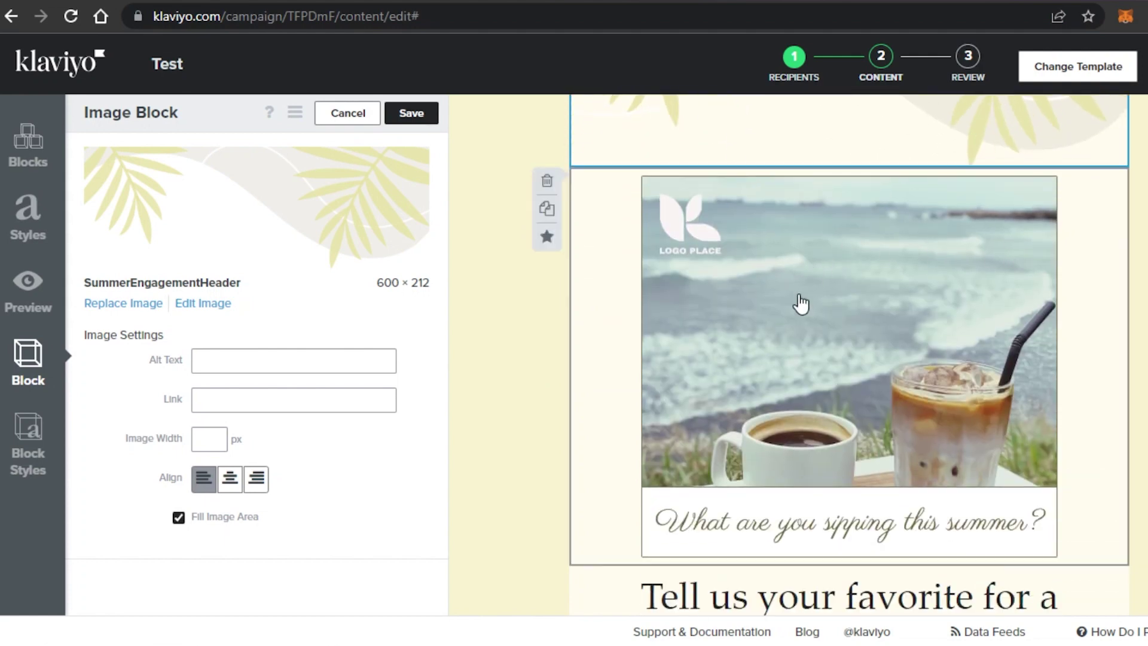
left_click(584, 361)
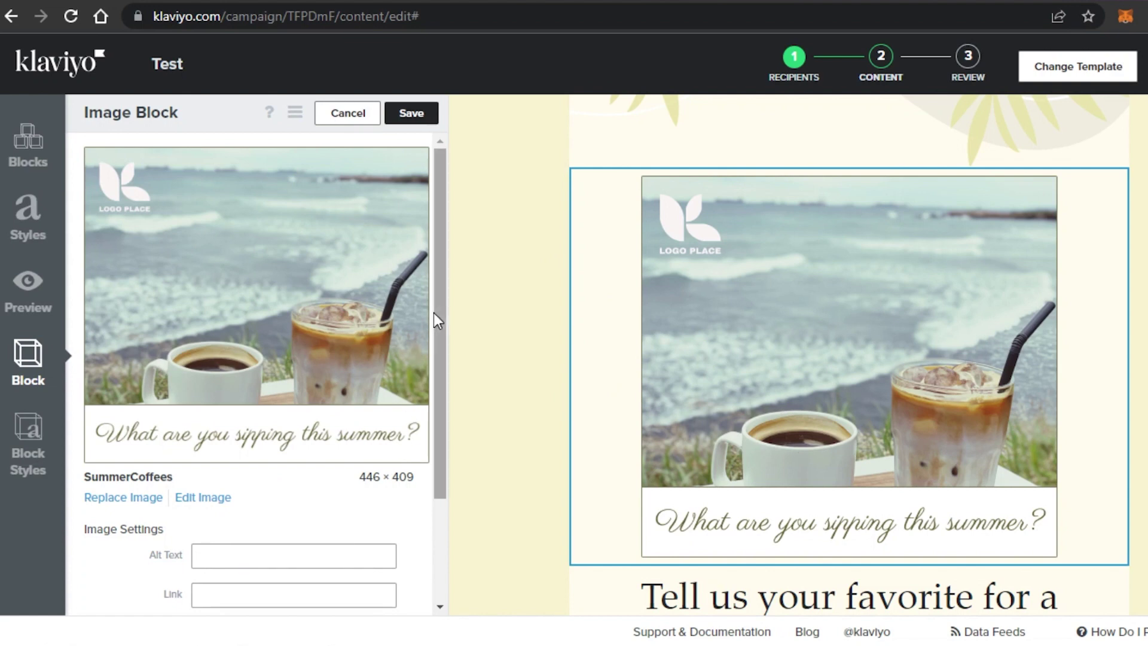
scroll(433, 317, "down", 1)
scroll(436, 307, "up", 1)
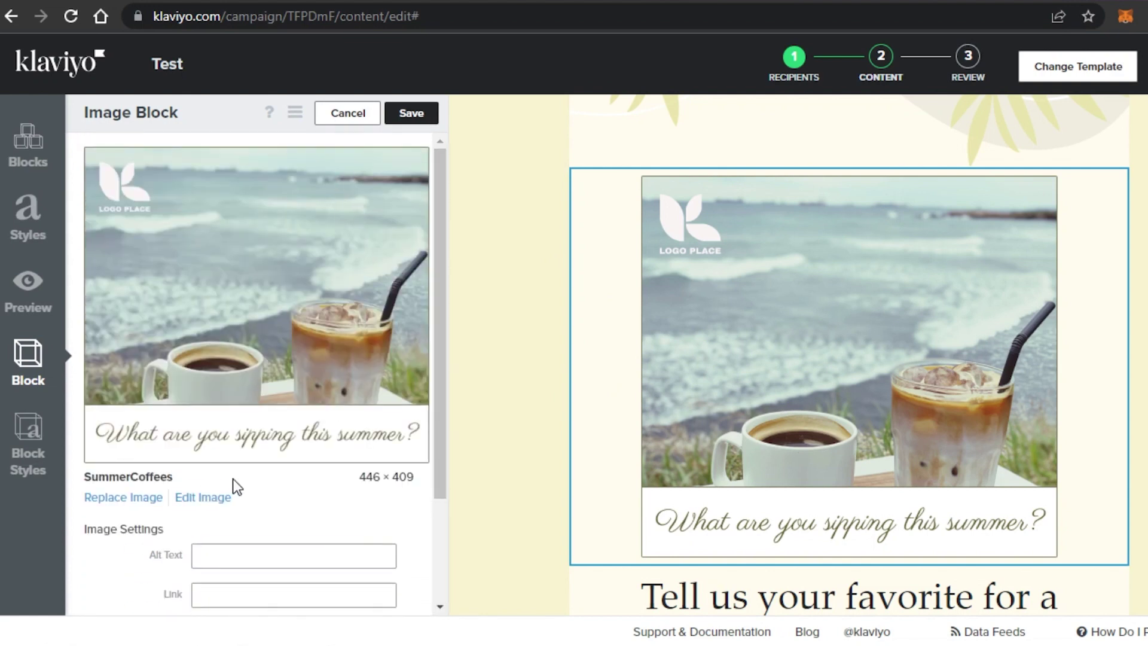
left_click(133, 498)
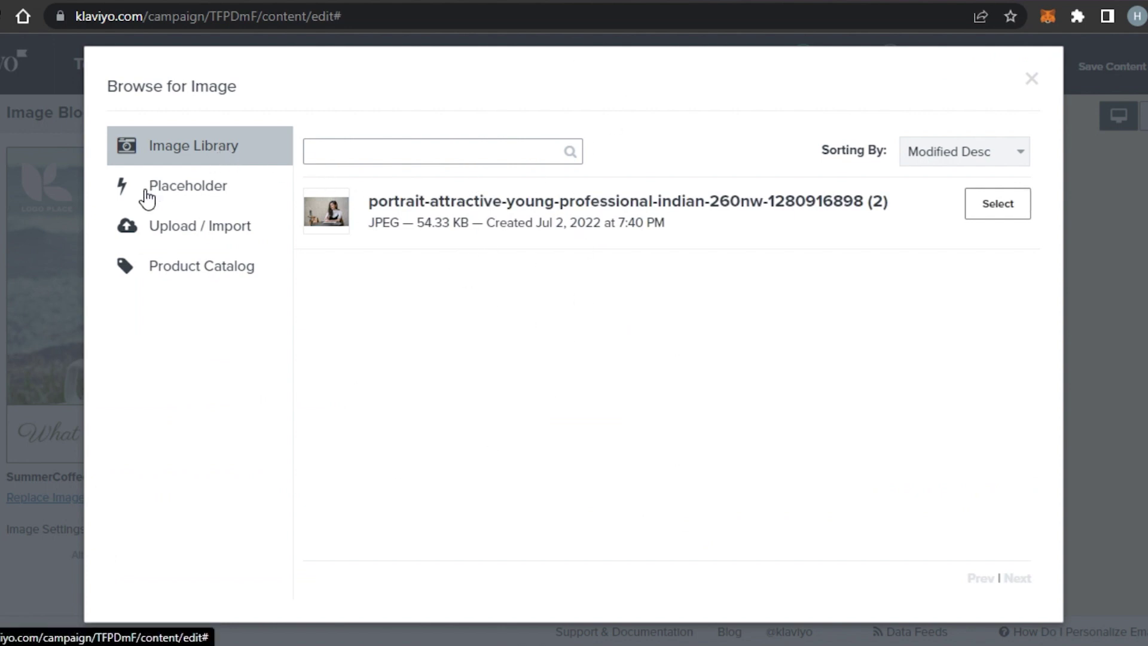
left_click(156, 233)
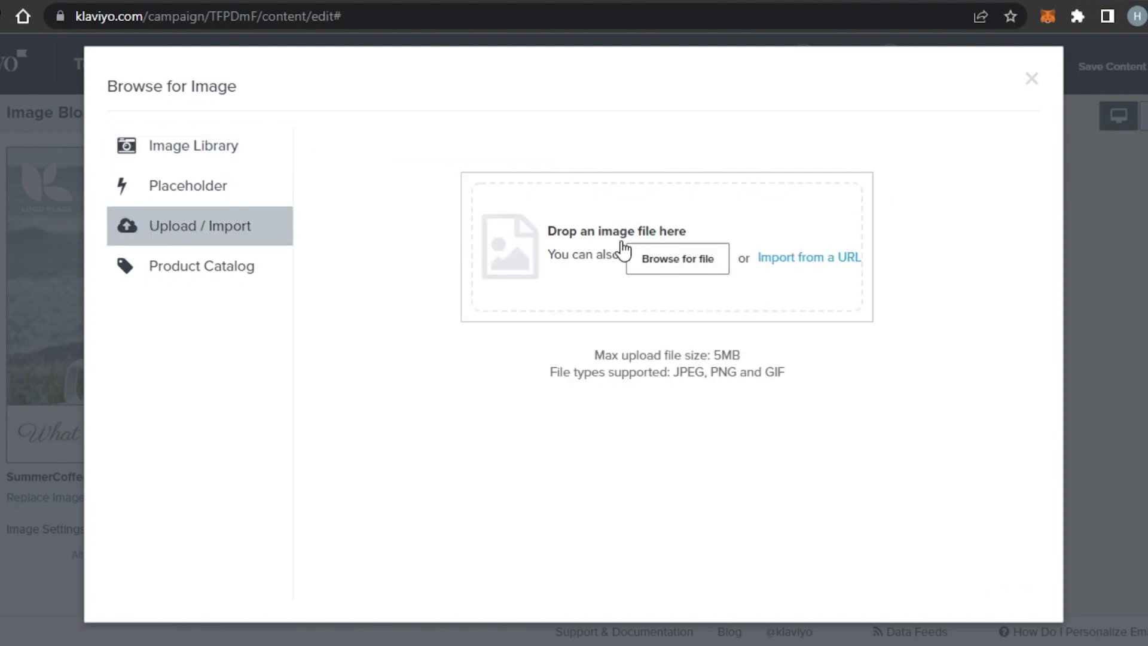
left_click(193, 154)
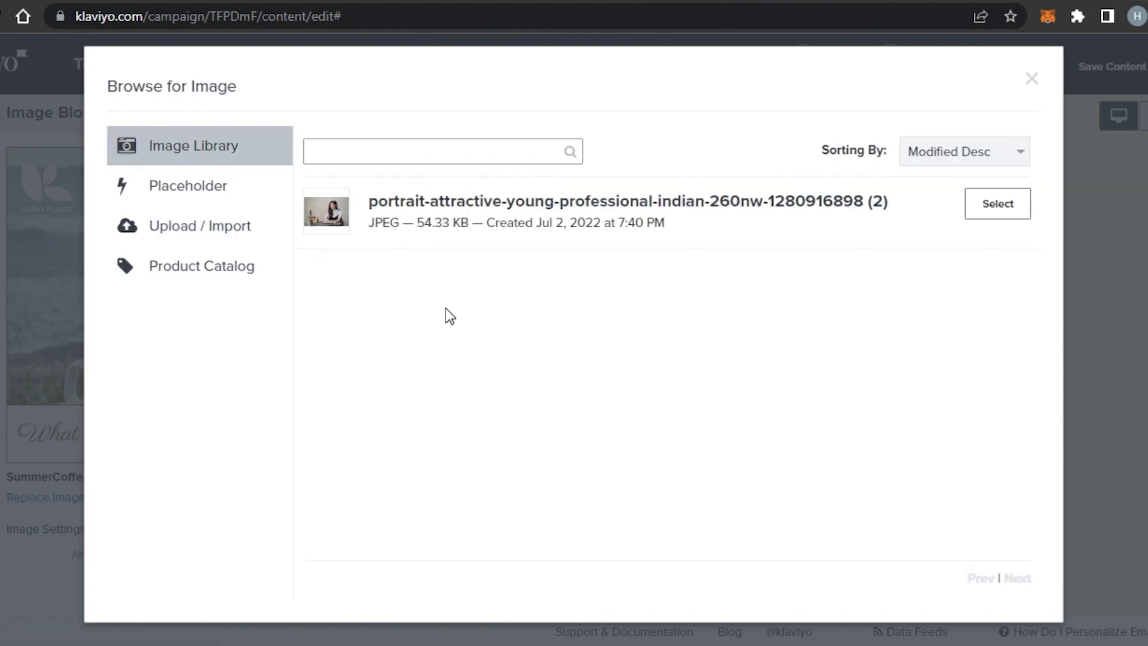
left_click(995, 205)
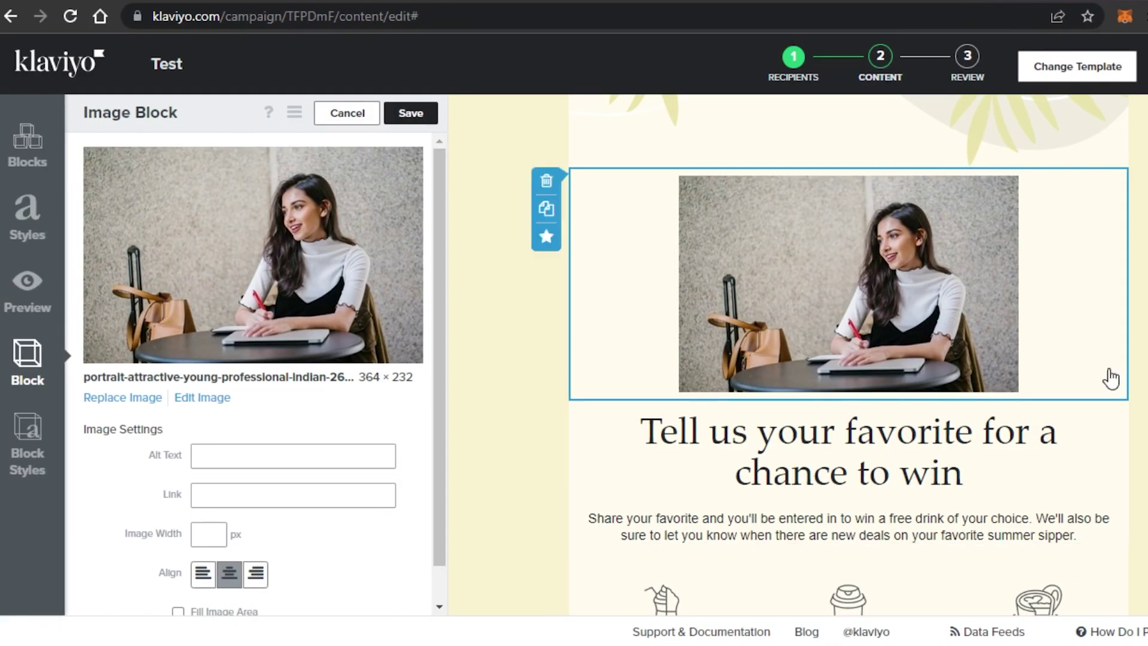
left_click(410, 113)
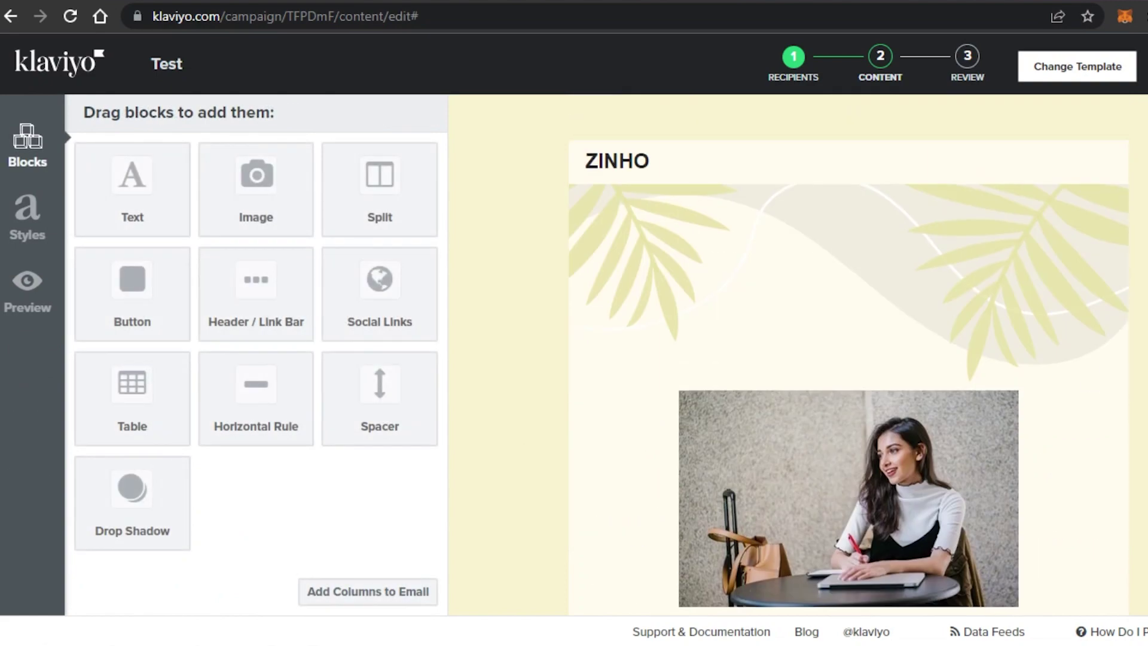
Replace the headline 'Tell us your favorite for a chance to win' with 'SUBSCRIBE TO THE YOUTUBE CHANNEL' and save.
scroll(849, 353, "down", 15)
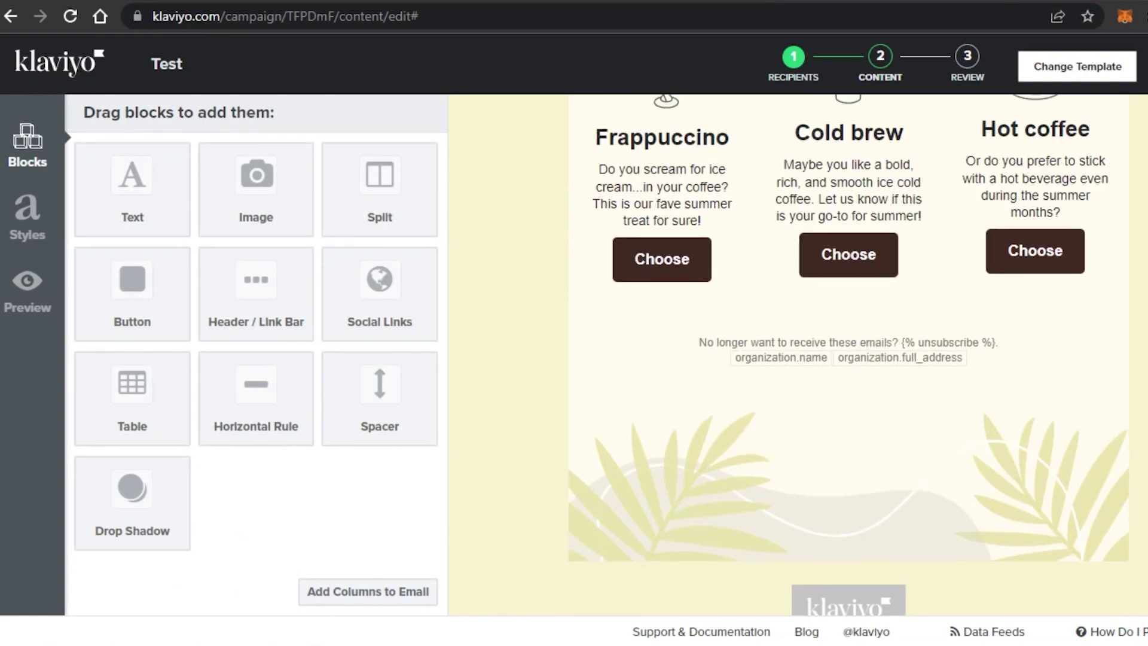
scroll(849, 353, "up", 8)
scroll(849, 353, "down", 9)
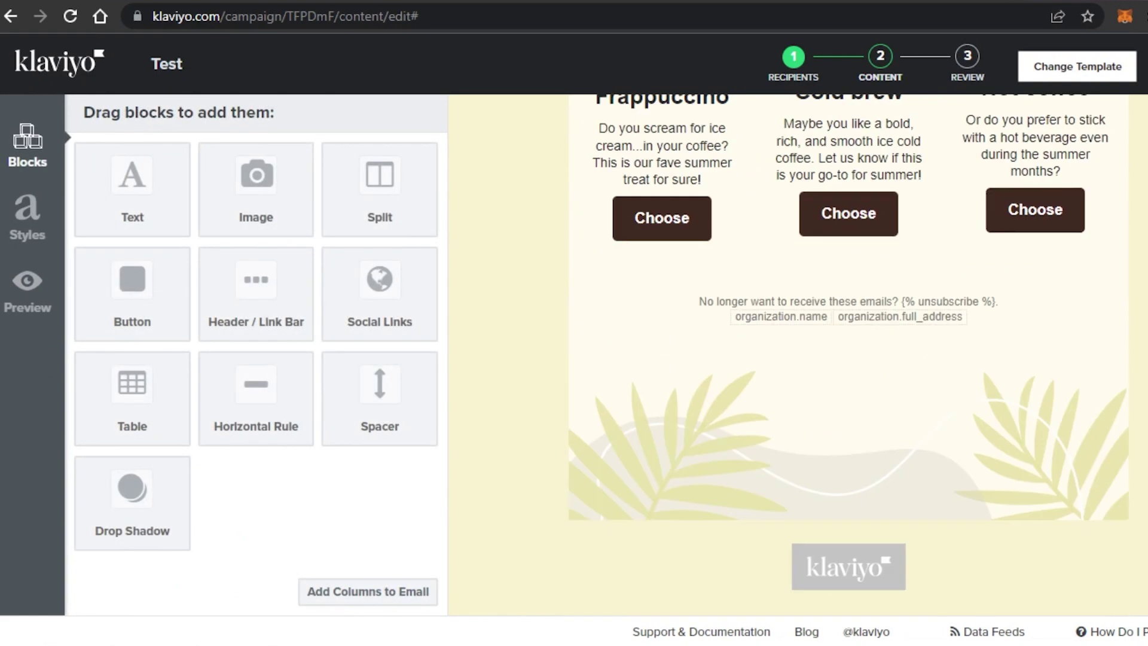
scroll(849, 353, "up", 7)
scroll(849, 353, "down", 1)
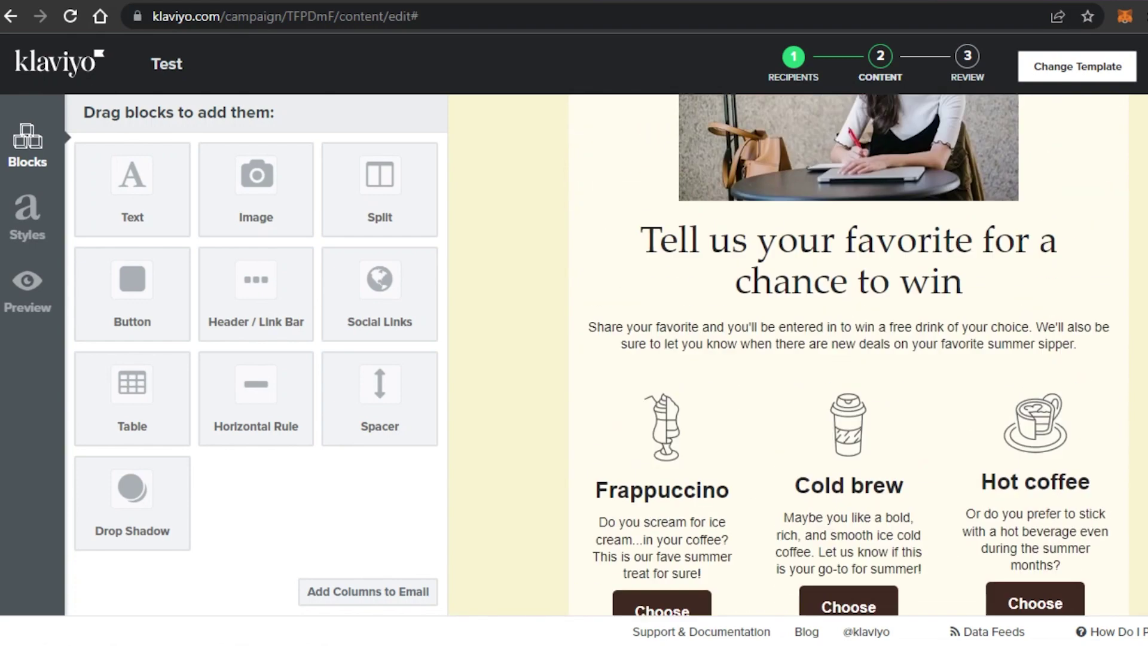
scroll(777, 311, "down", 1)
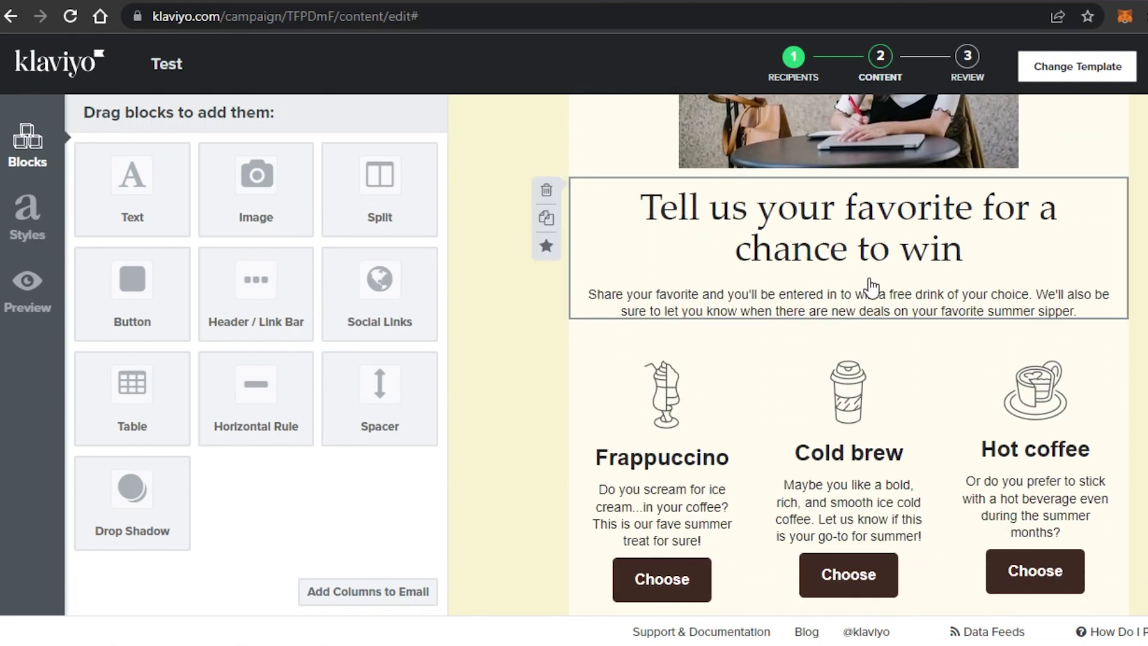
left_click(592, 281)
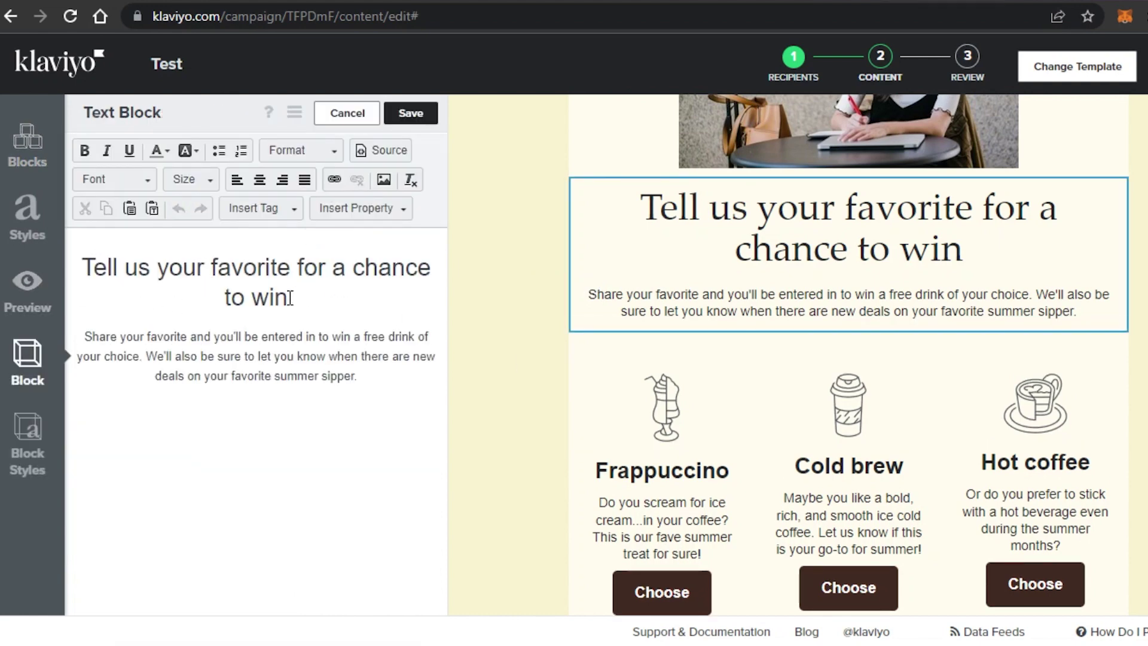
key("BackSpace")
key("BackSpace")
key("BackSpace")
key("BackSpace")
key("BackSpace")
key("BackSpace")
key("BackSpace")
key("BackSpace")
key("BackSpace")
key("BackSpace")
key("BackSpace")
key("BackSpace")
key("BackSpace")
key("BackSpace")
key("BackSpace")
key("BackSpace")
key("BackSpace")
key("BackSpace")
key("BackSpace")
key("BackSpace")
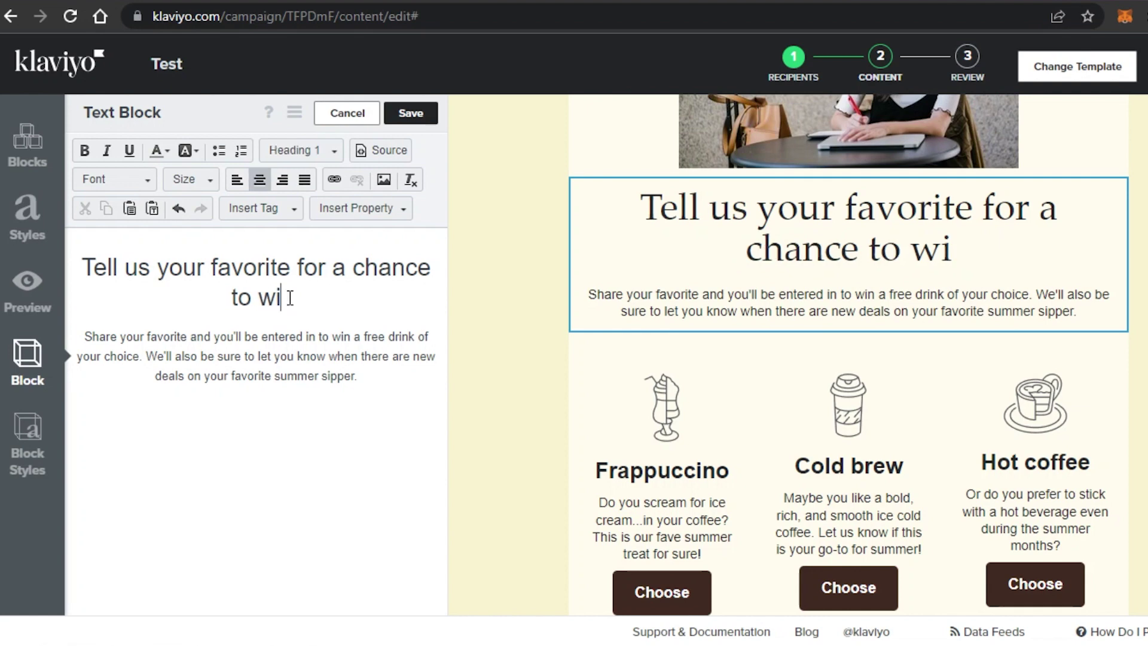
key("BackSpace")
key("BackSpace")
key("BackSpace")
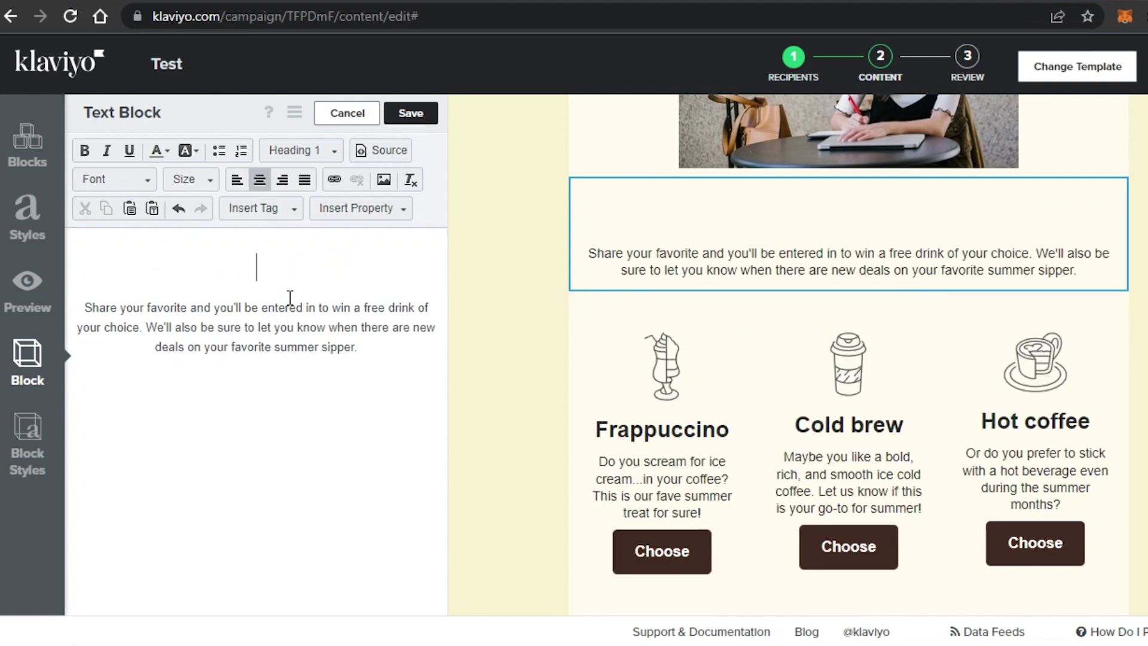
type("SUBSCRIBE TO THE YOUTUBE CHANNEL")
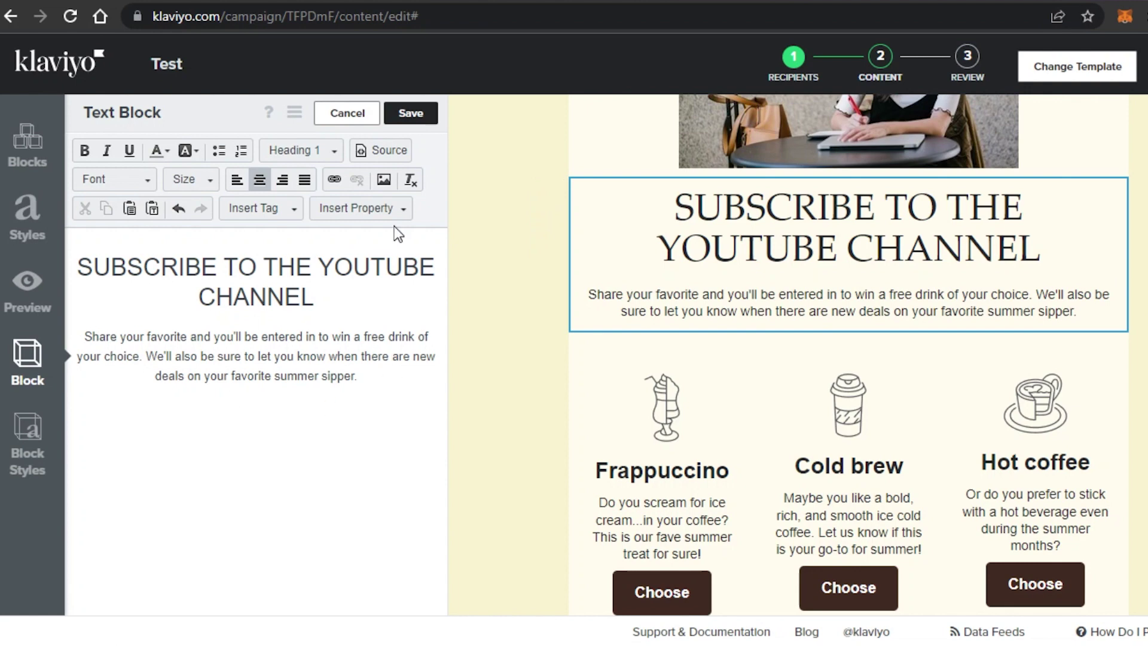
left_click(410, 115)
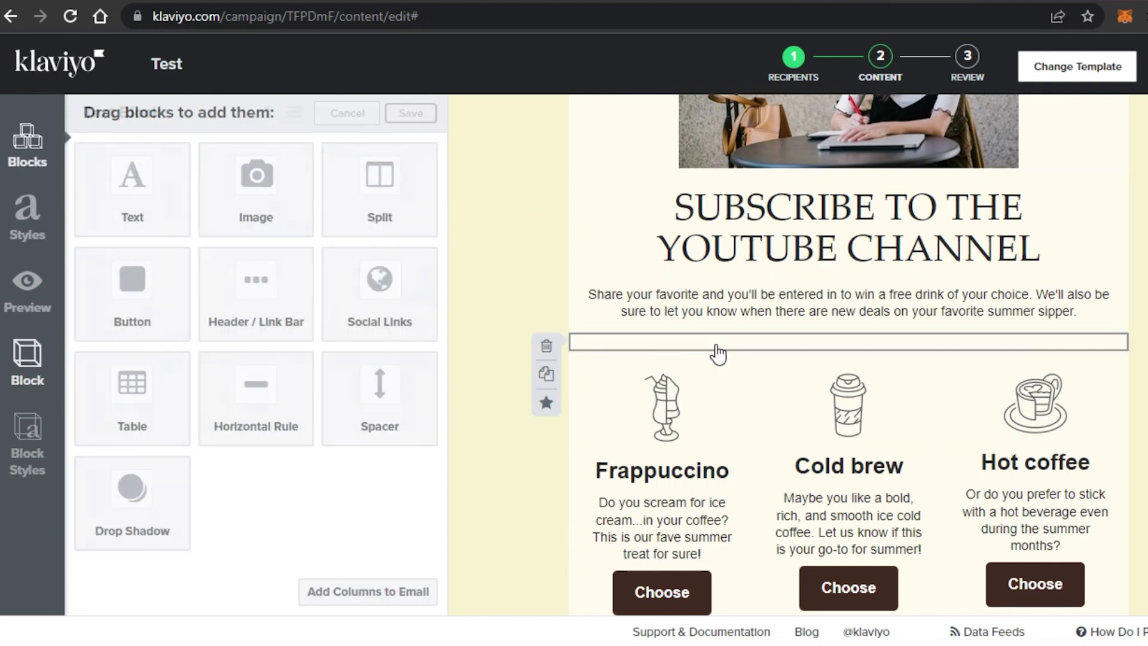
scroll(718, 353, "down", 5)
scroll(927, 238, "up", 3)
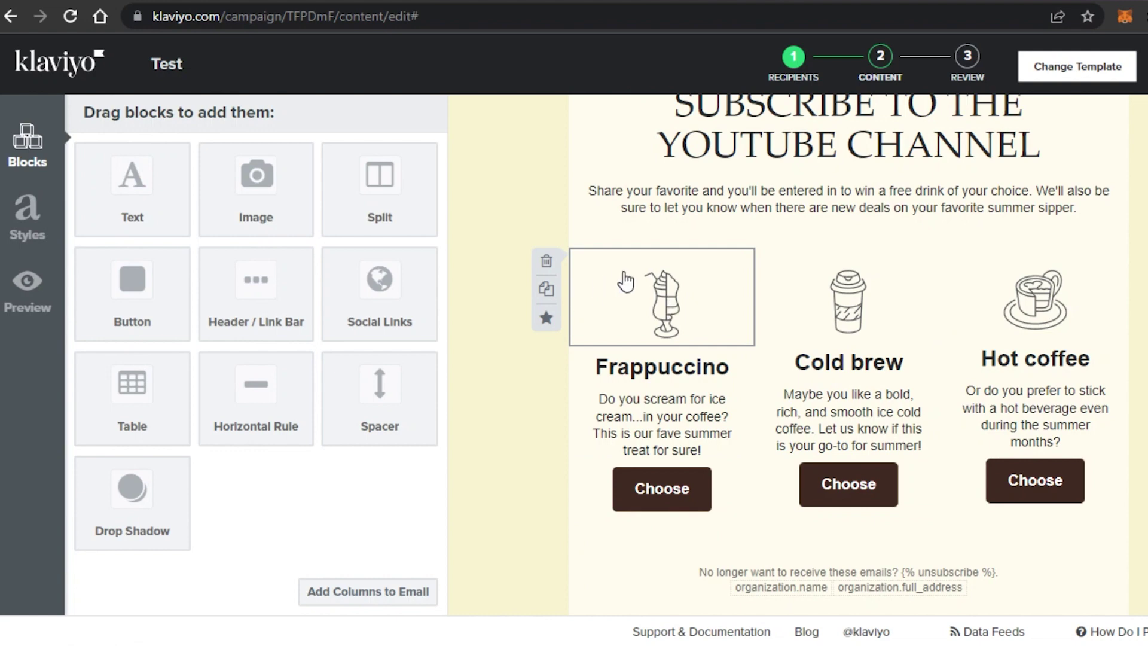
left_click(546, 261)
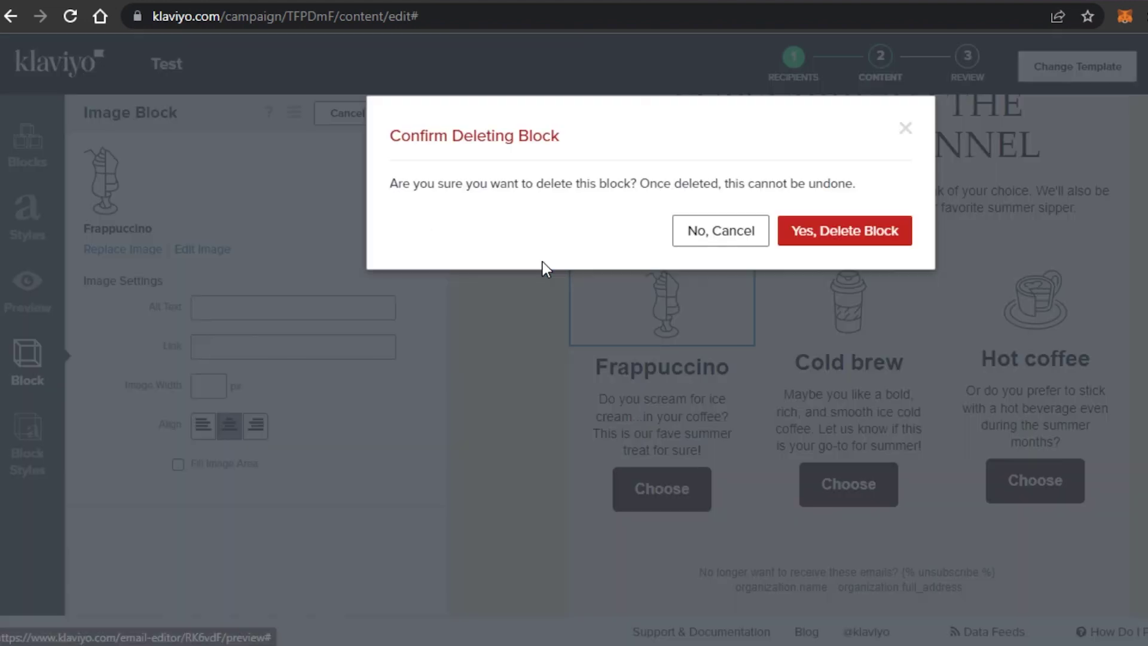
left_click(844, 234)
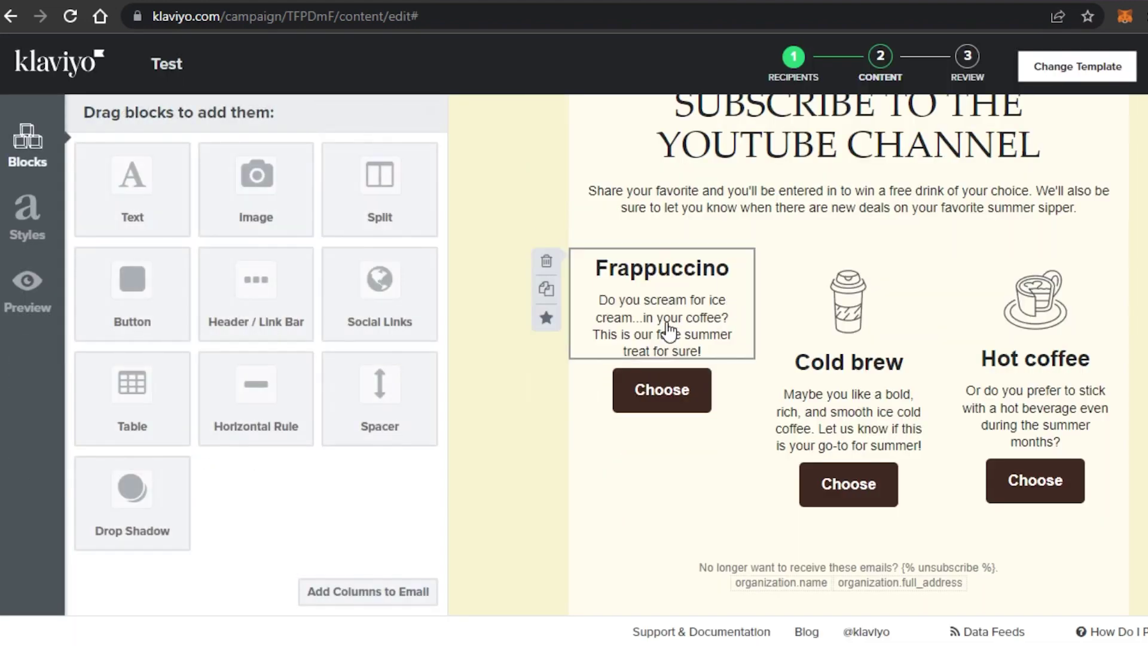
left_click(584, 295)
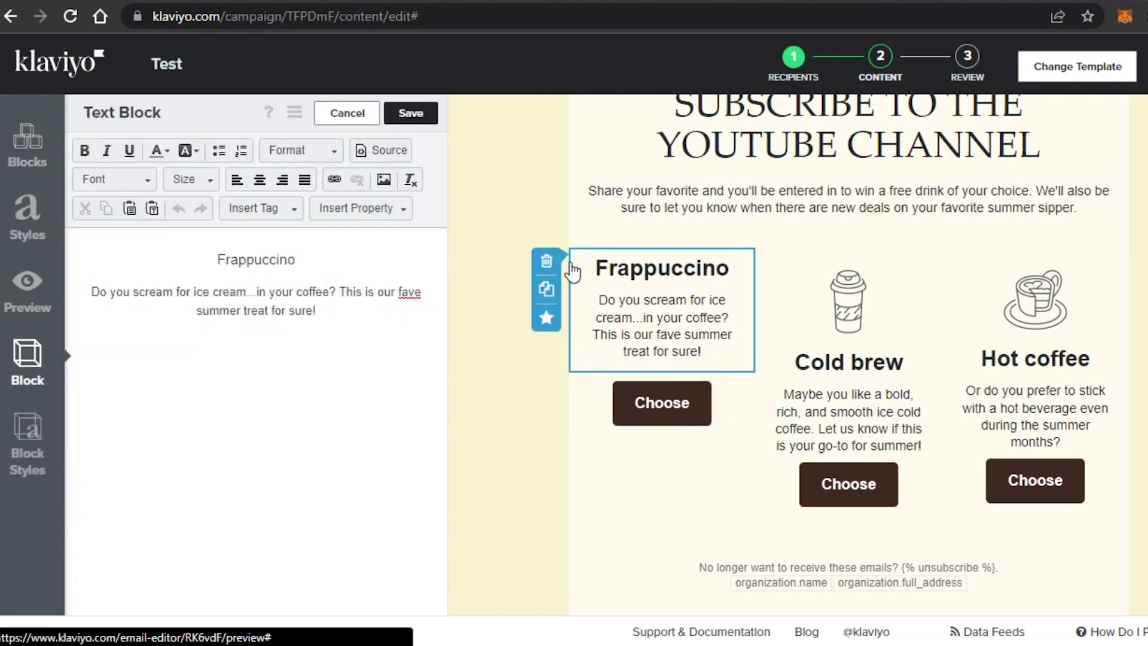
left_click(546, 261)
left_click(853, 236)
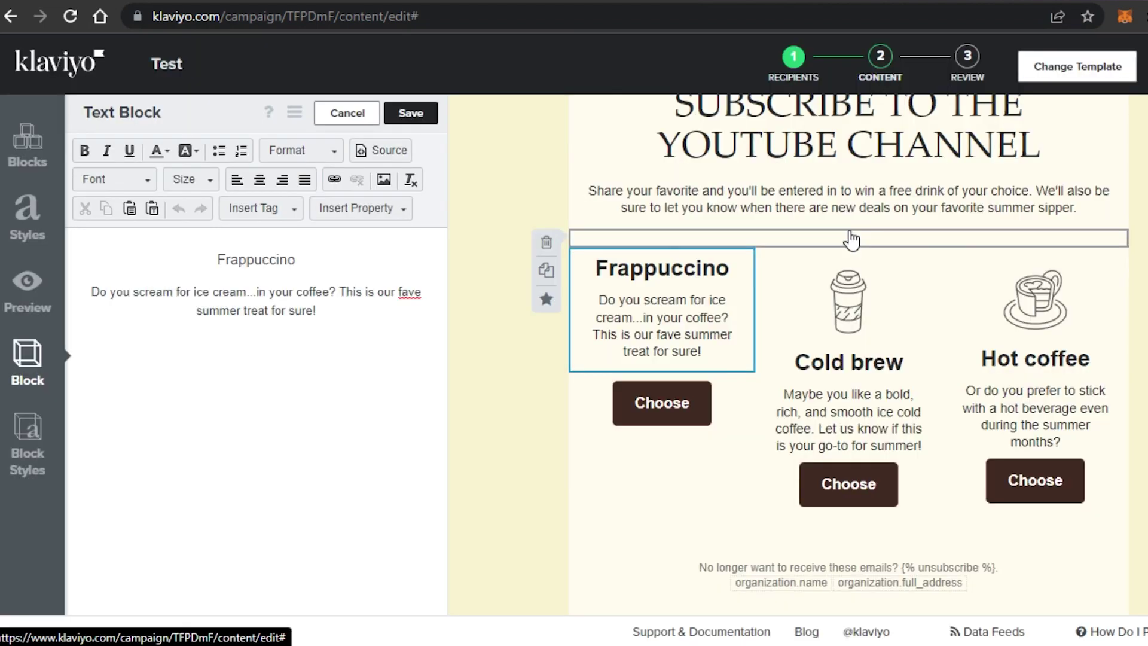
left_click(545, 261)
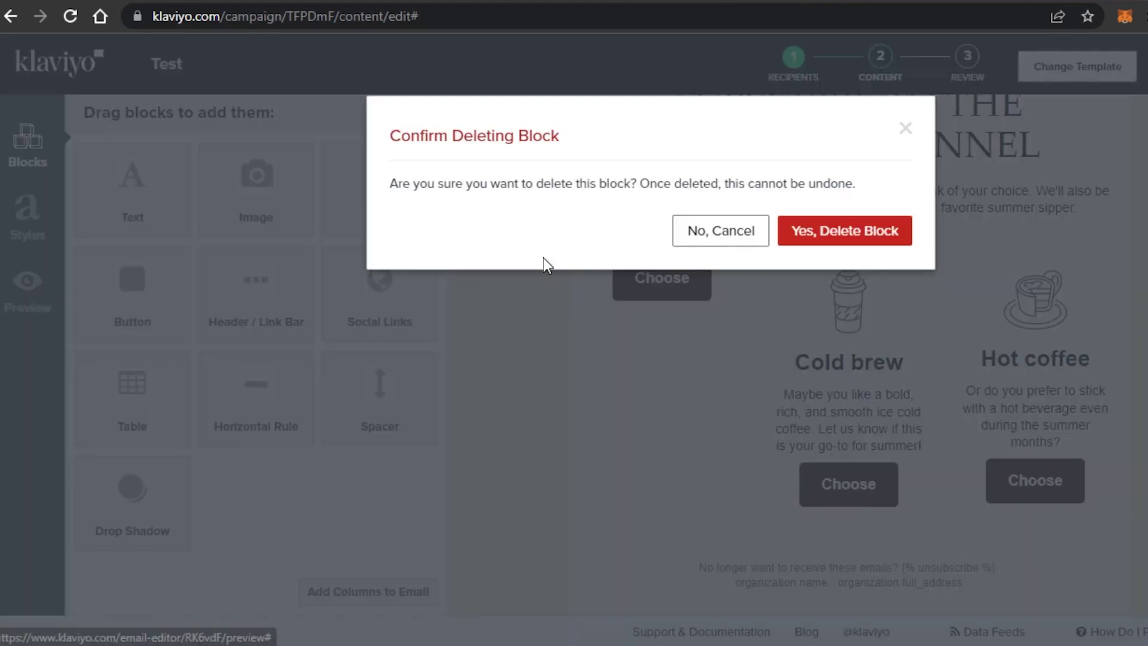
left_click(840, 239)
scroll(849, 355, "up", 1)
scroll(849, 355, "down", 4)
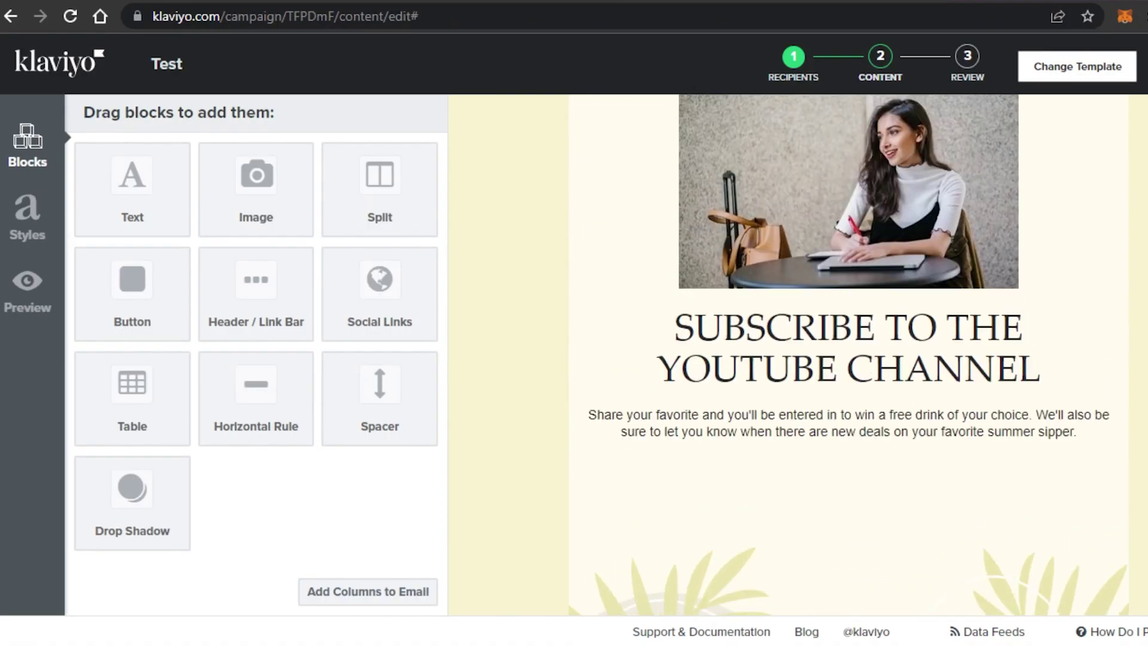
scroll(849, 355, "up", 6)
scroll(849, 355, "down", 8)
scroll(778, 398, "up", 5)
scroll(777, 397, "down", 6)
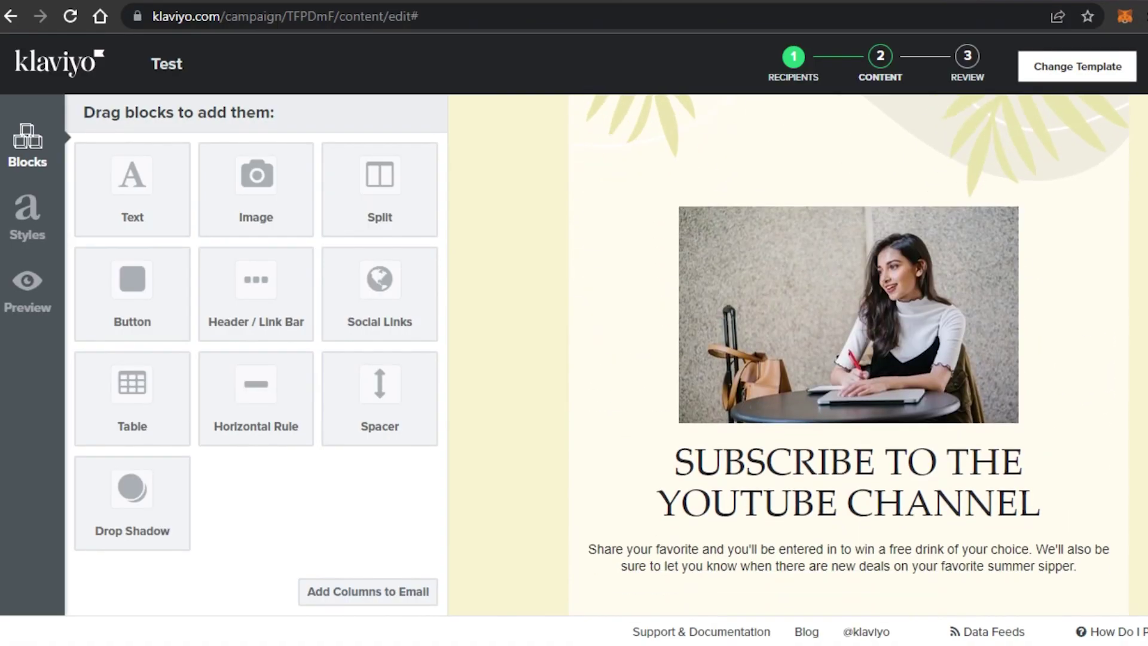
Add a Social Links block below the paragraph with Facebook as its first link.
mouse_move(777, 397)
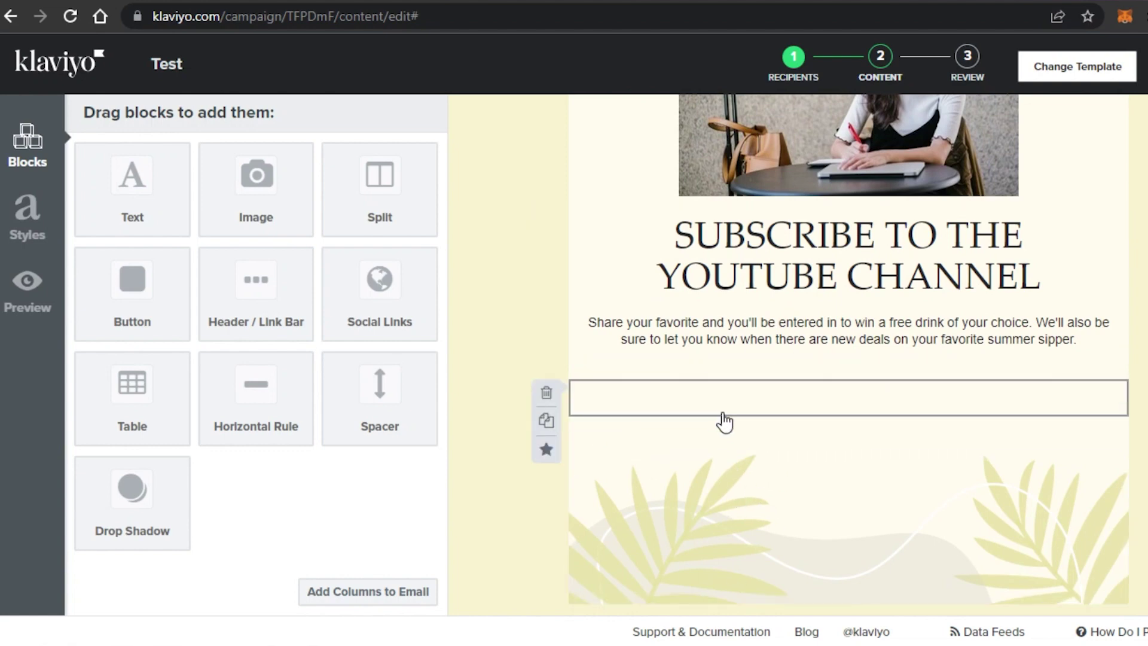
mouse_move(712, 375)
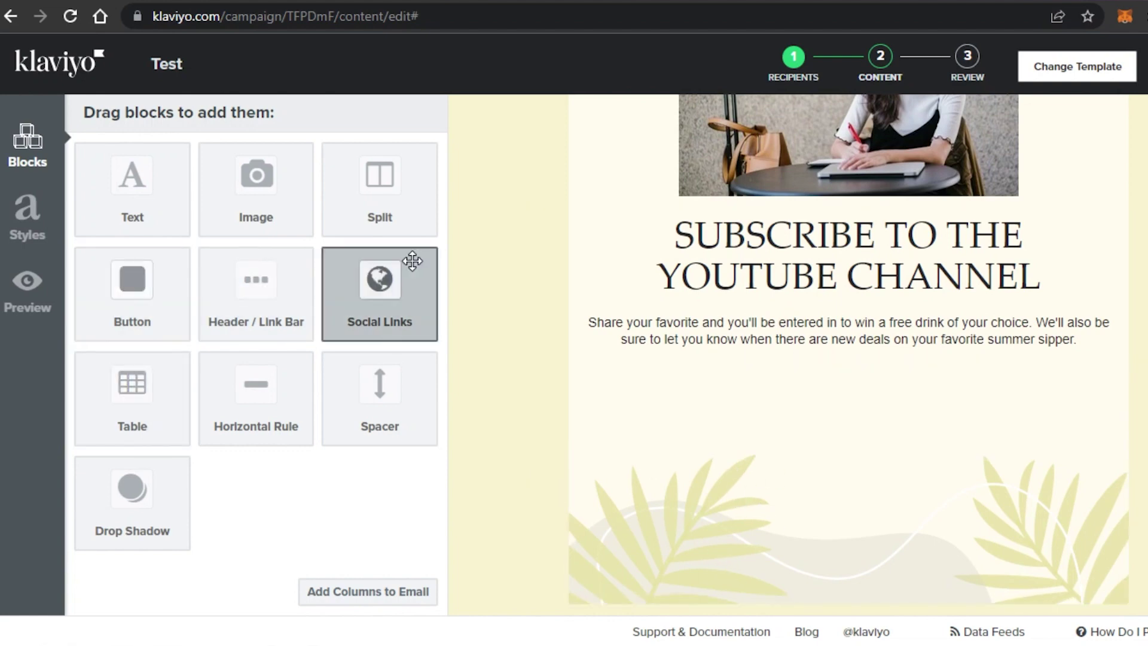
left_click_drag(370, 289, 738, 380)
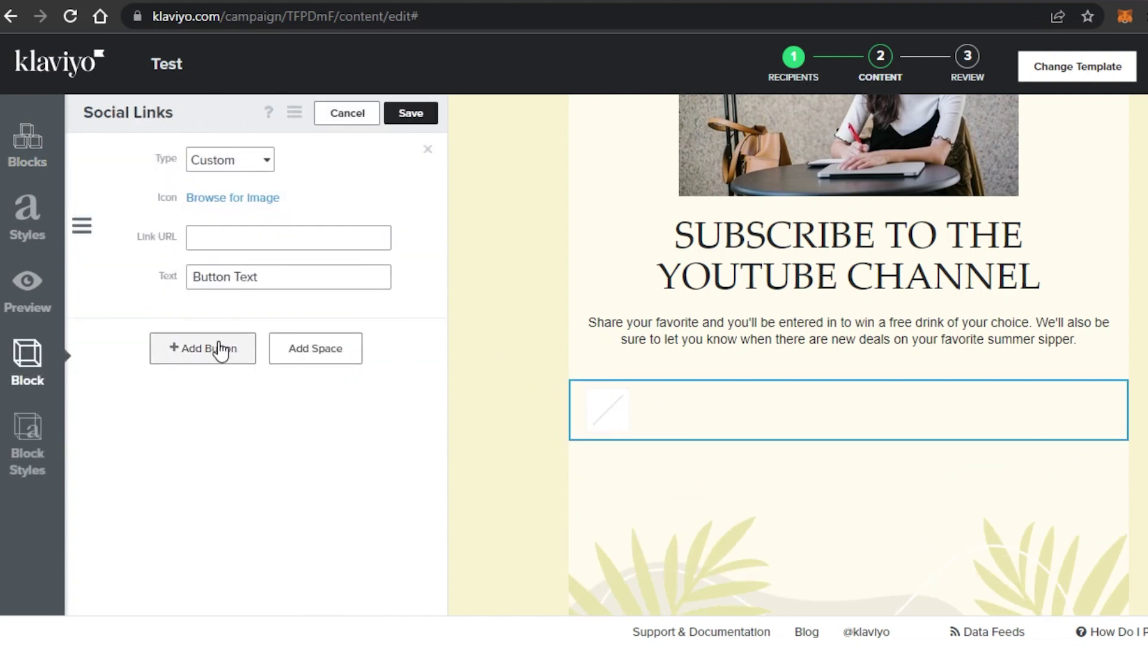
left_click(249, 159)
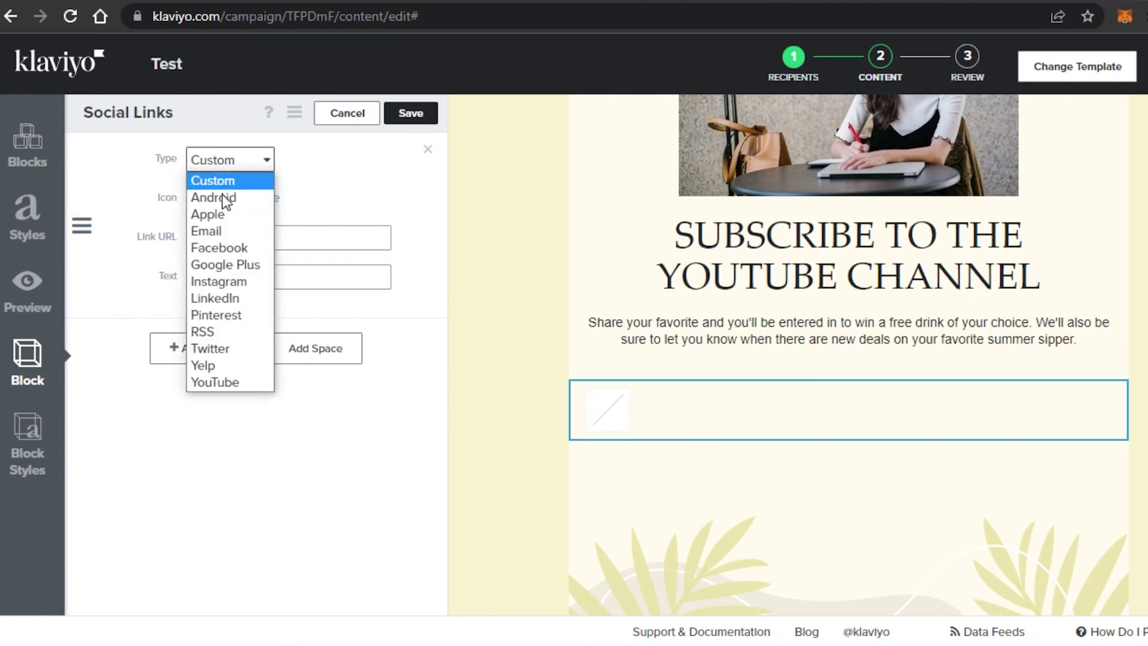
left_click(221, 251)
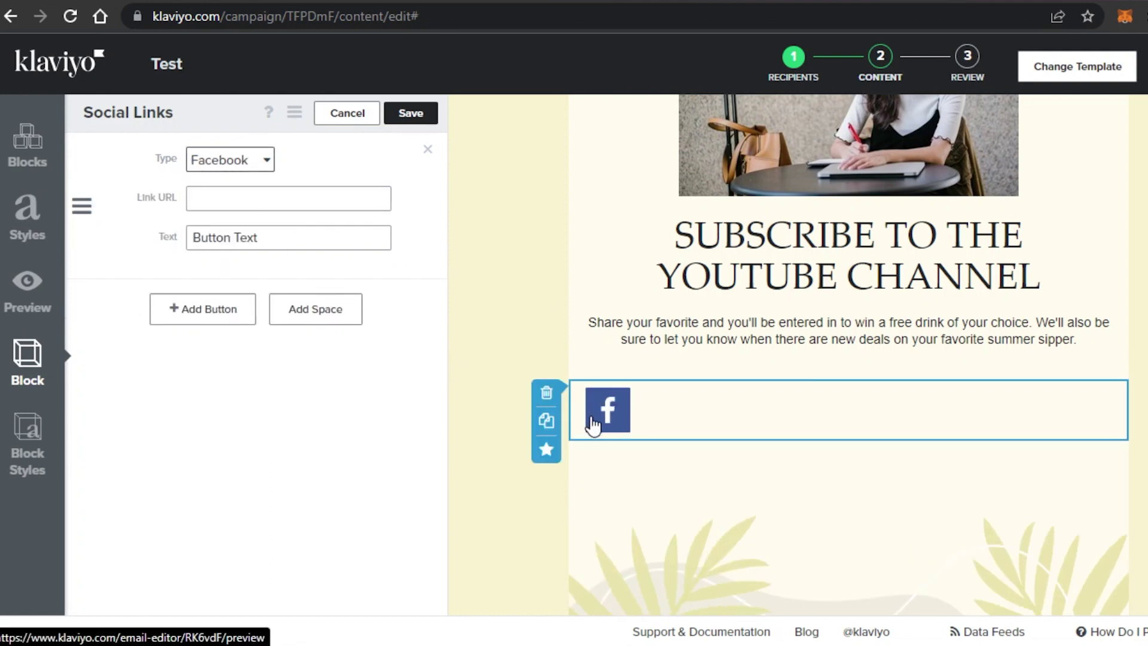
left_click(244, 201)
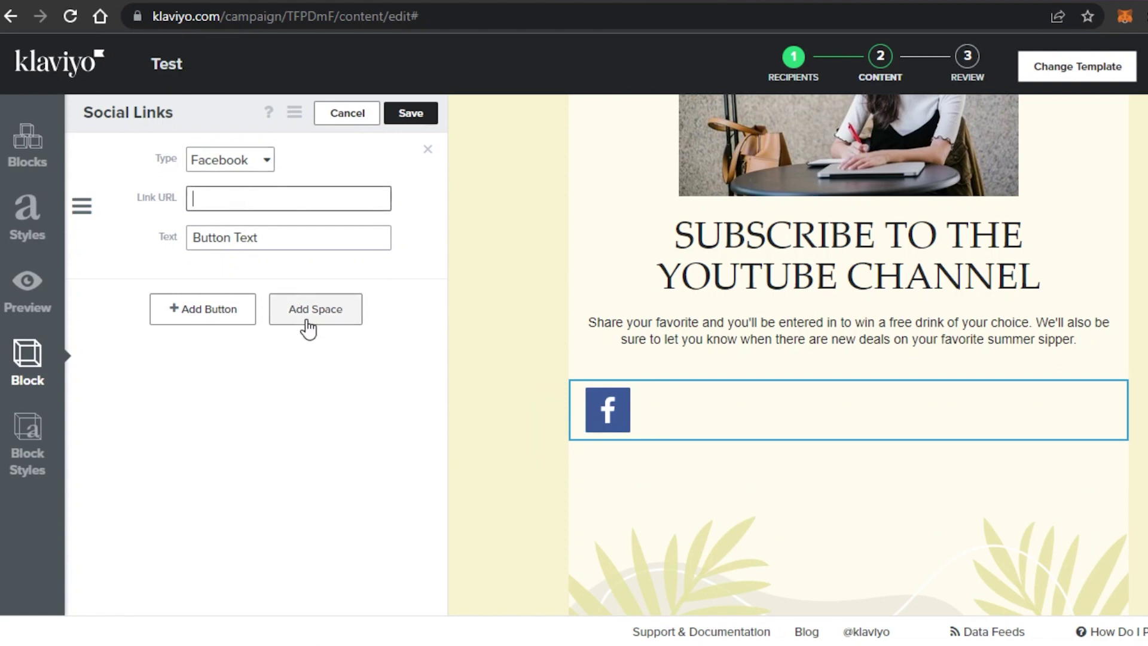
Add Pinterest, YouTube and Instagram links to the social block and save it.
left_click(223, 310)
left_click(252, 317)
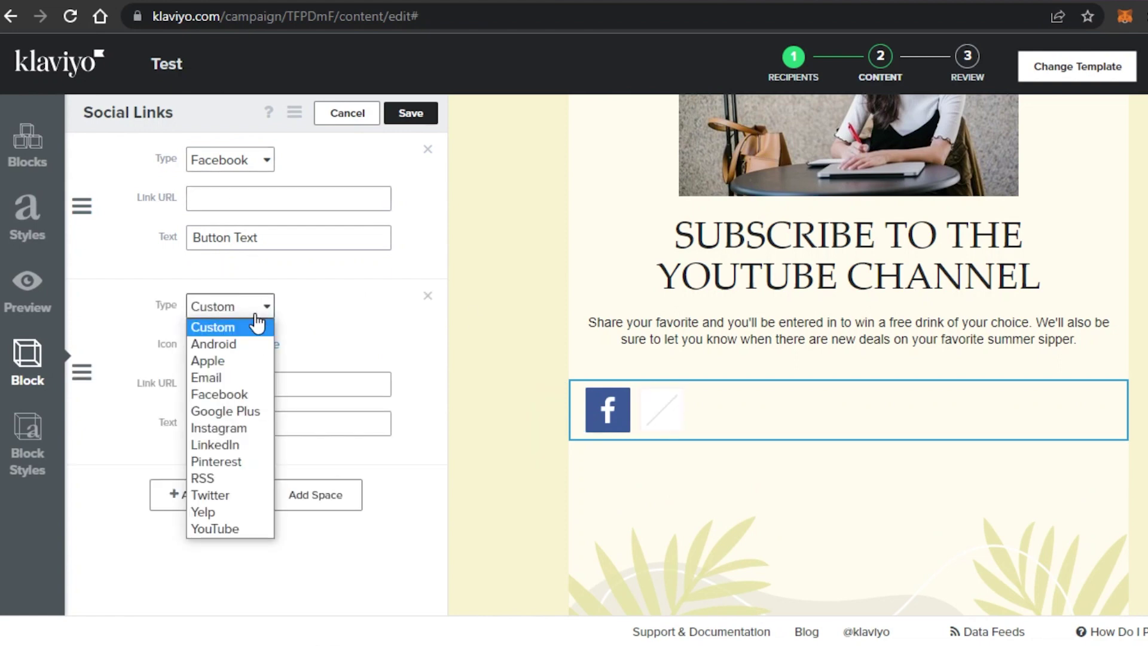
left_click(221, 461)
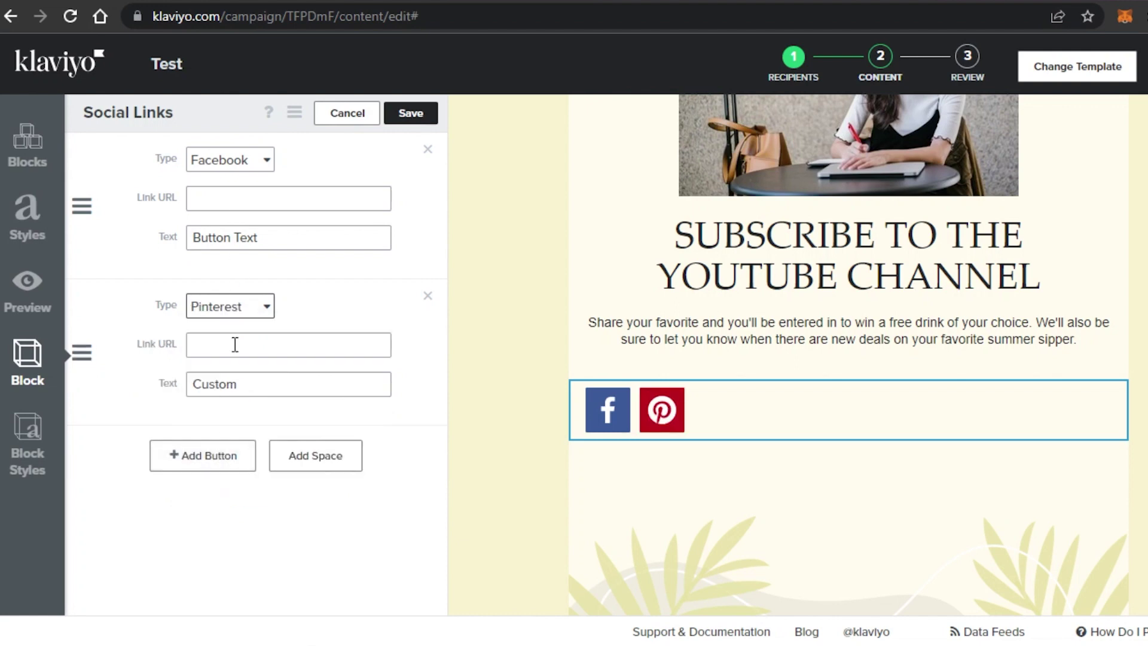
left_click(216, 455)
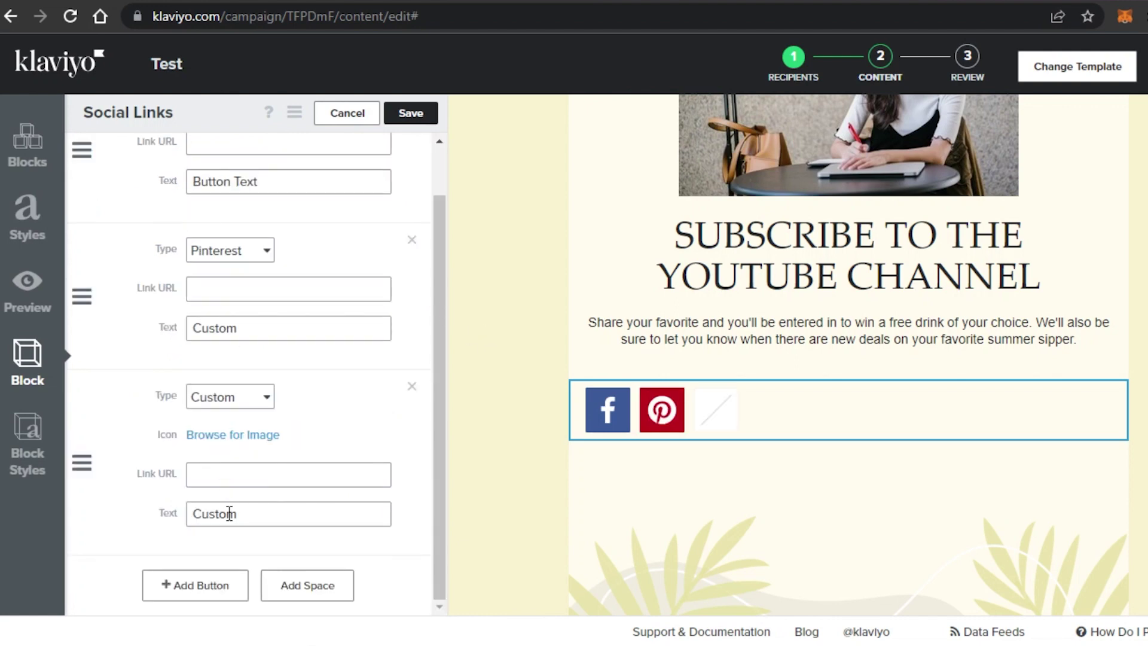
left_click(249, 405)
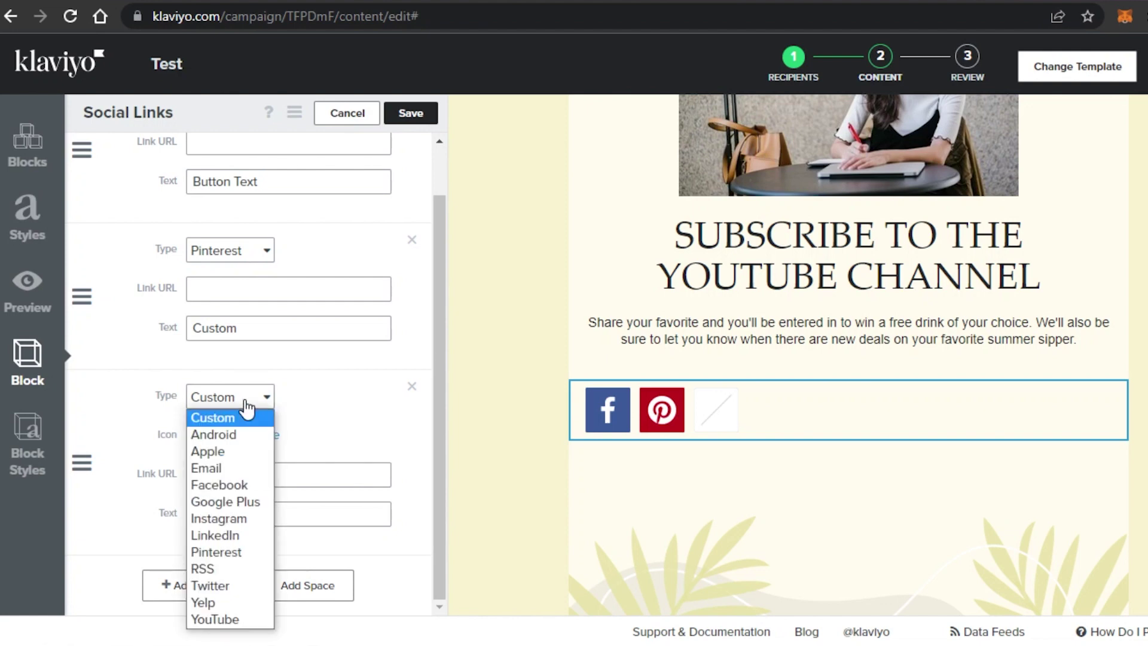
left_click(217, 619)
left_click(179, 584)
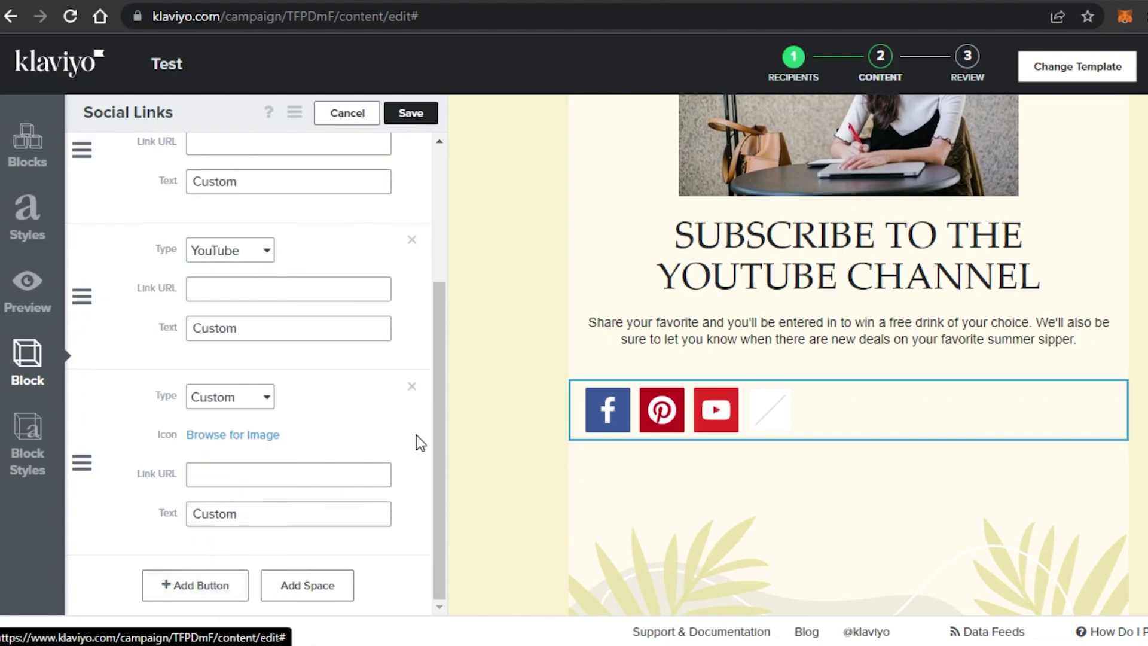
left_click(262, 400)
left_click(225, 519)
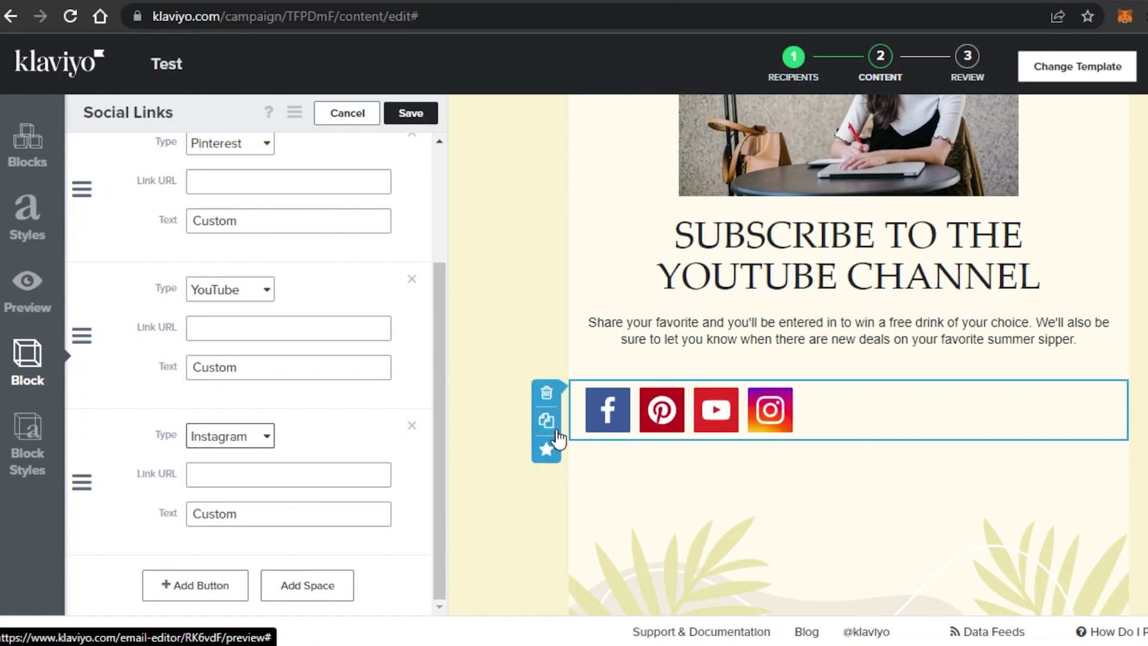
left_click_drag(437, 365, 439, 365)
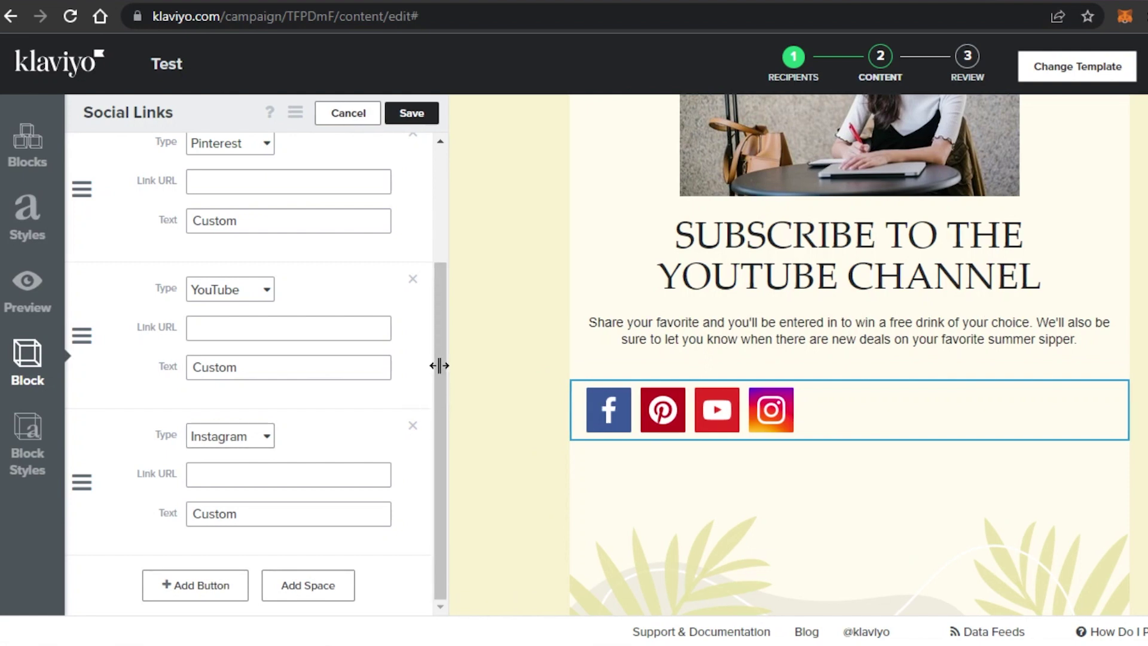
left_click(411, 115)
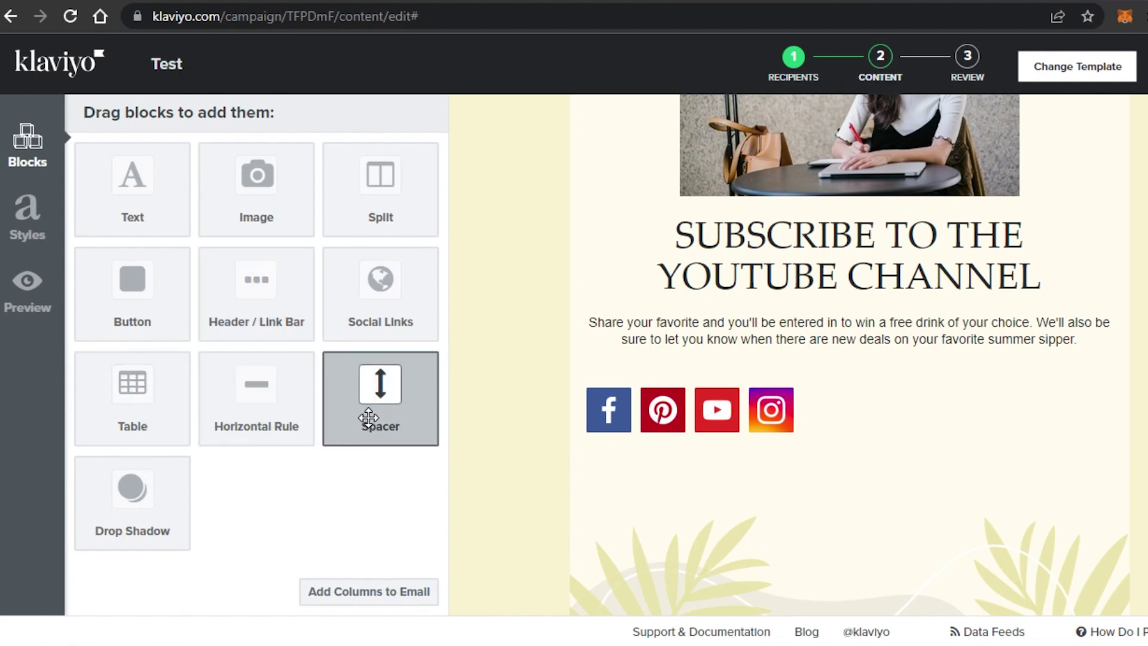
Add a horizontal rule above the social icons, a spacer below them, then a text block, saving each.
left_click_drag(285, 388, 636, 354)
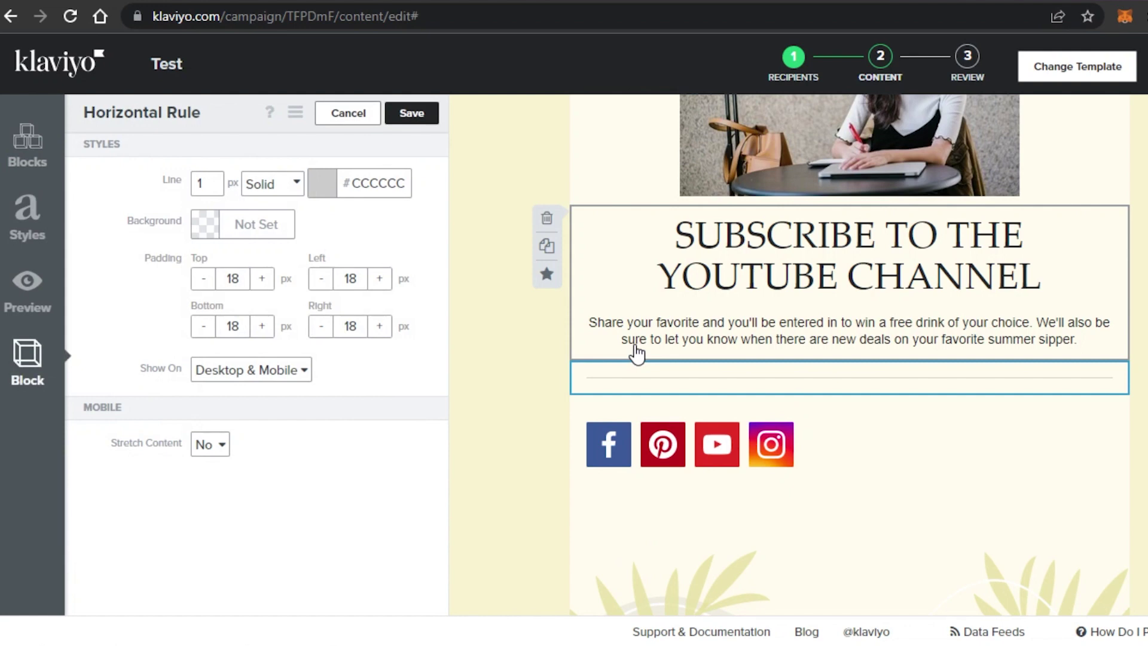
left_click(411, 113)
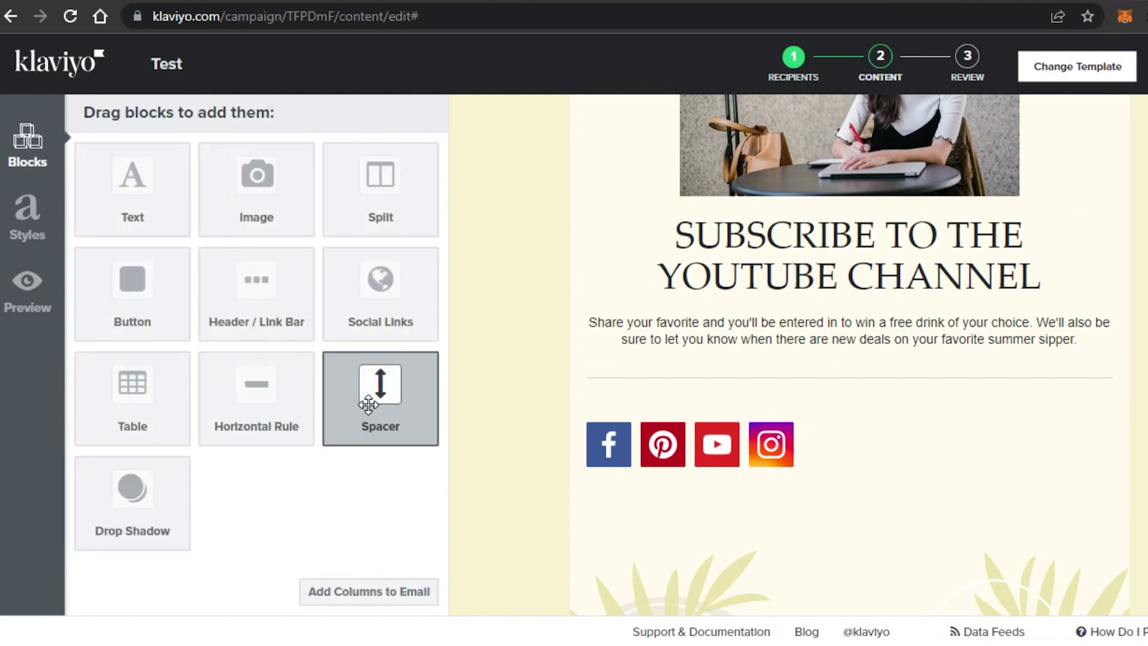
left_click_drag(369, 405, 736, 487)
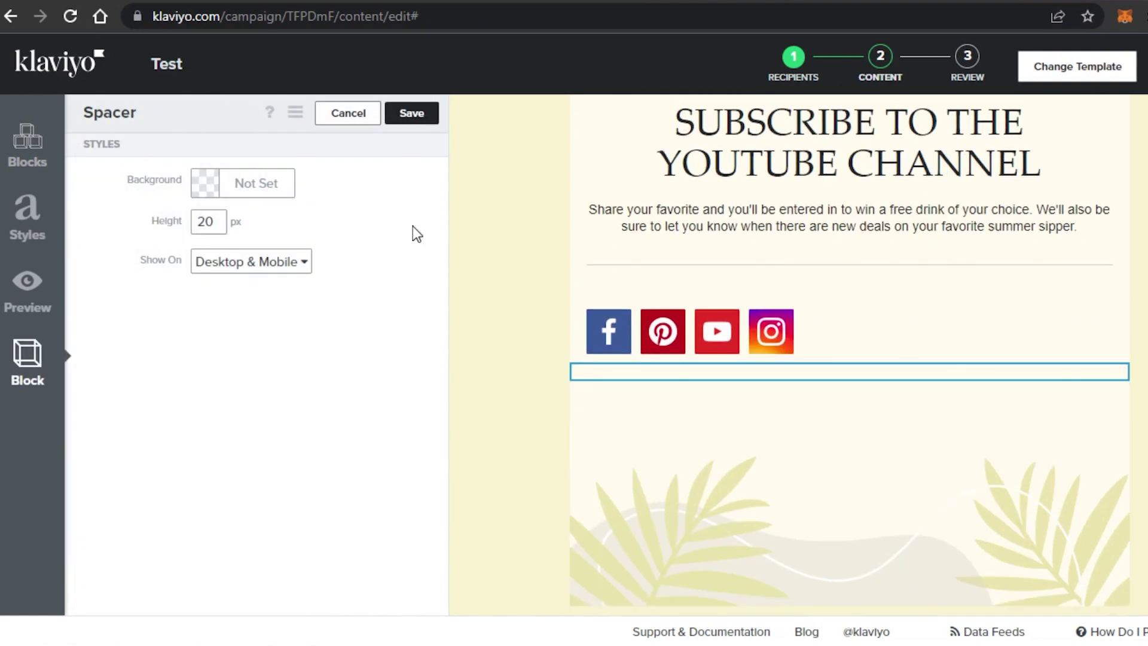
left_click(412, 113)
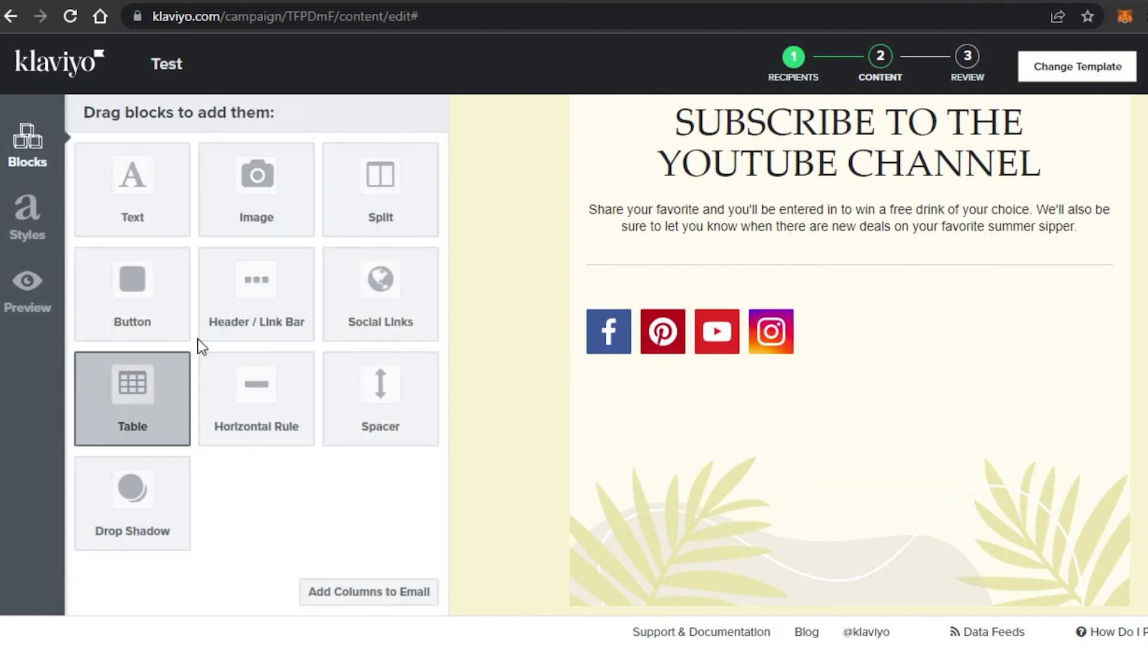
left_click_drag(139, 215, 725, 412)
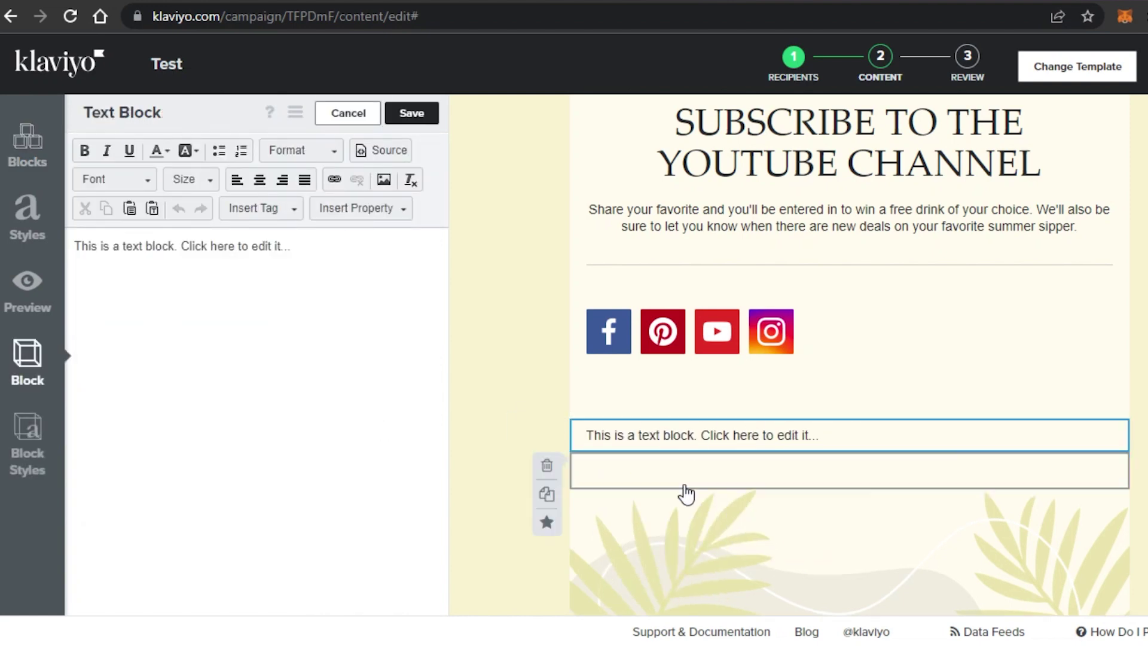
left_click(412, 114)
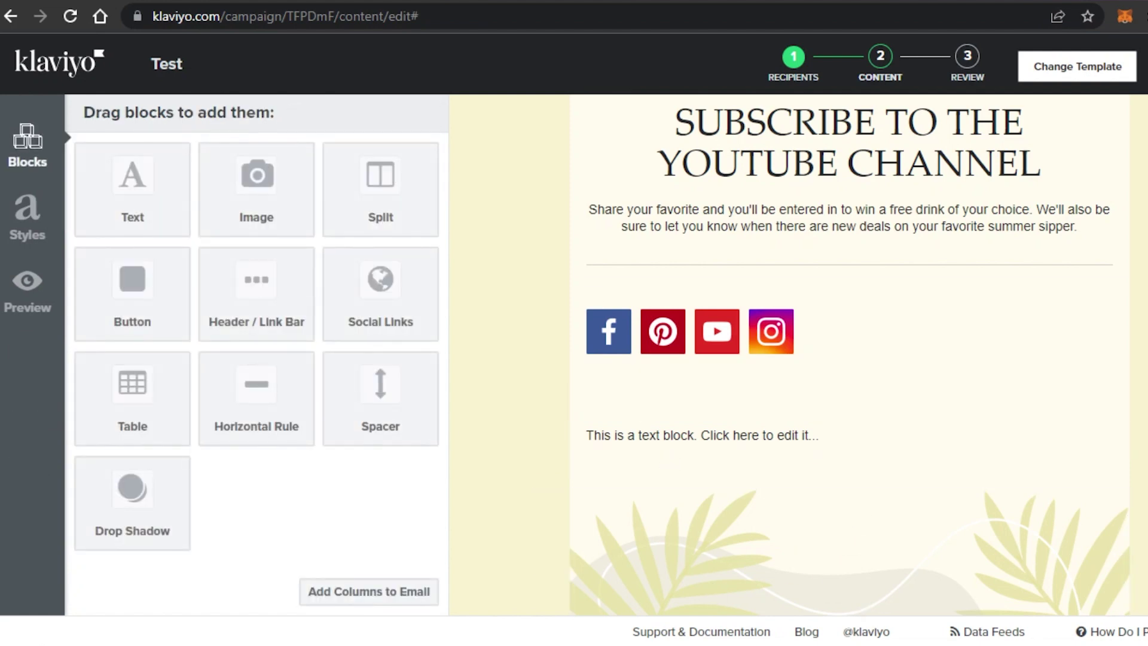
scroll(677, 361, "down", 3)
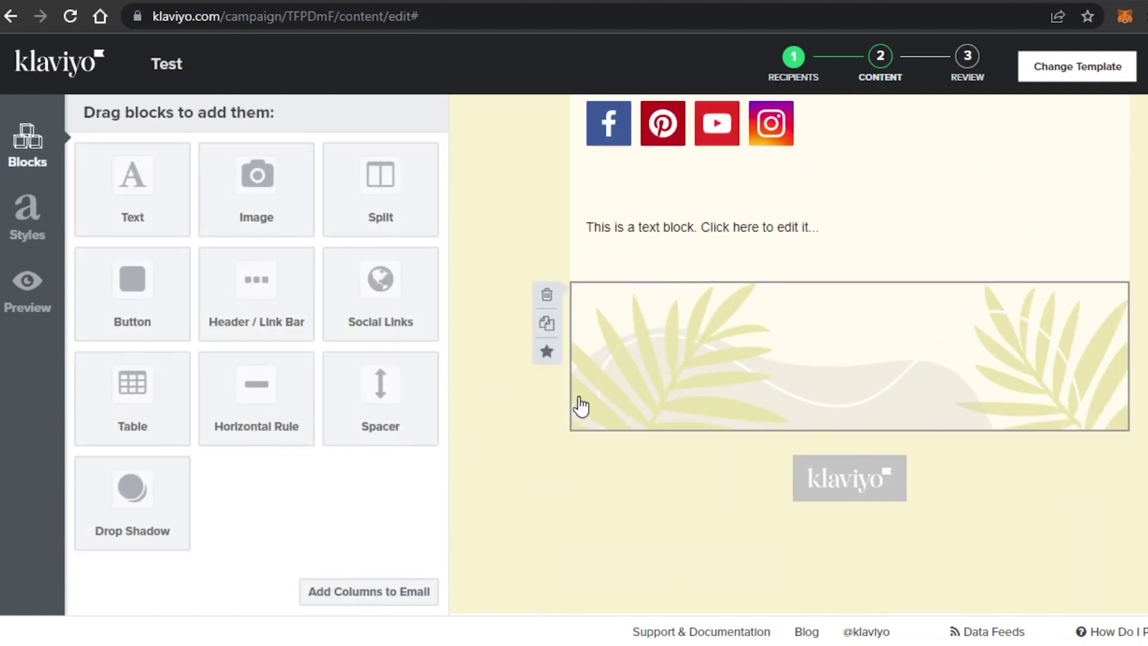
Exit the email editor and continue the Test campaign to its Review step.
left_click(598, 377)
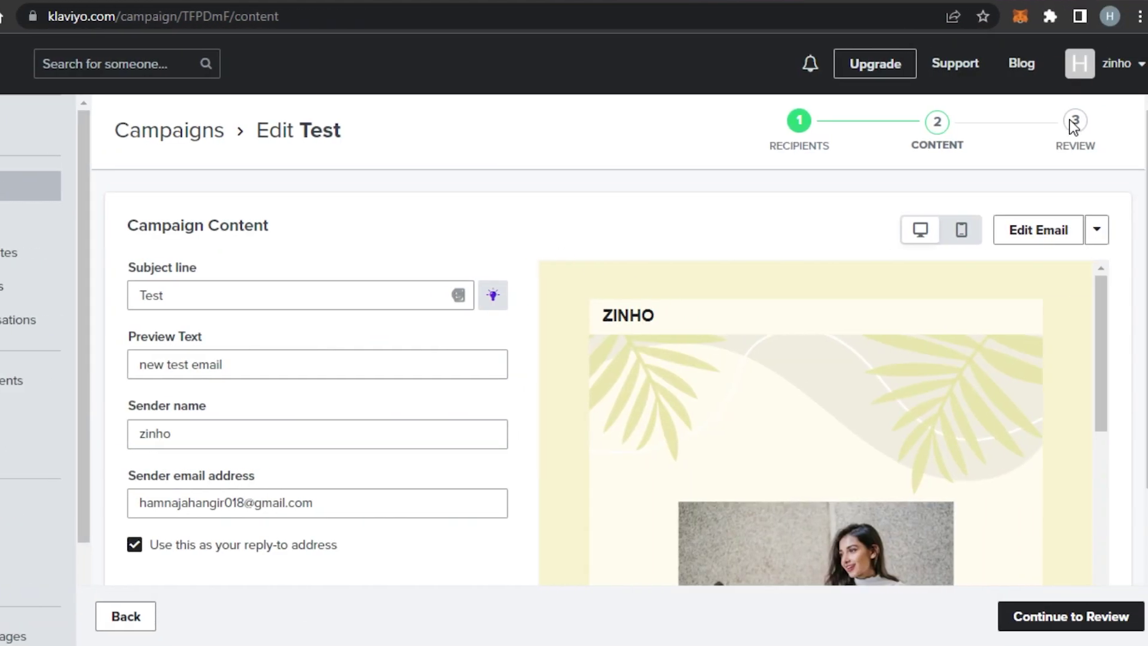
scroll(1078, 553, "down", 3)
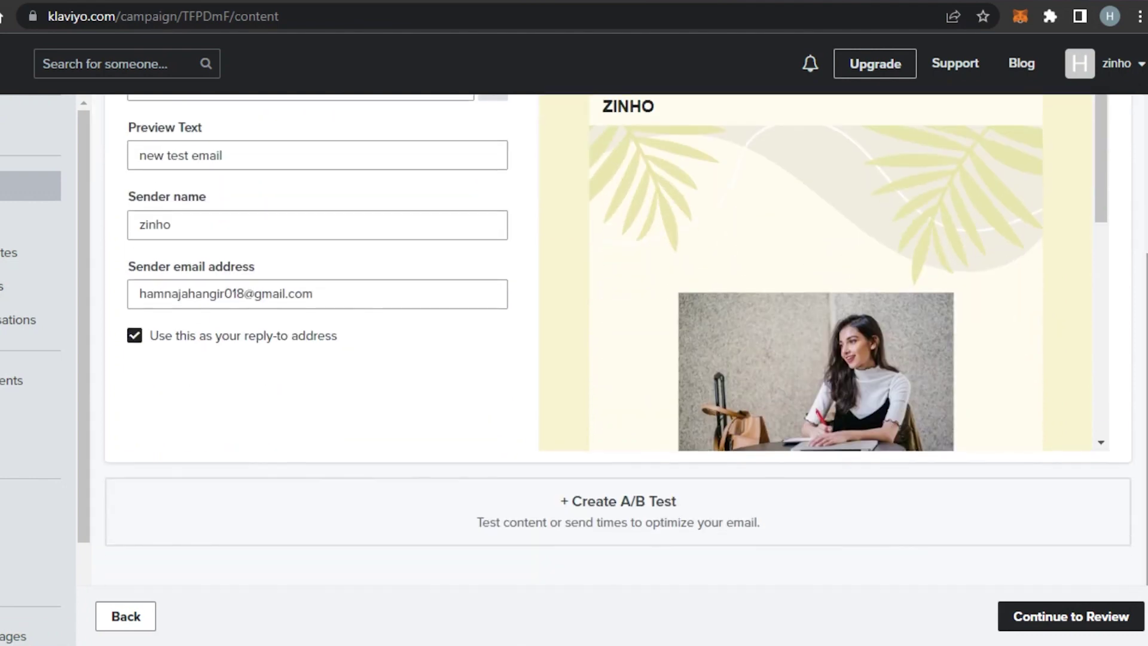
left_click(1074, 616)
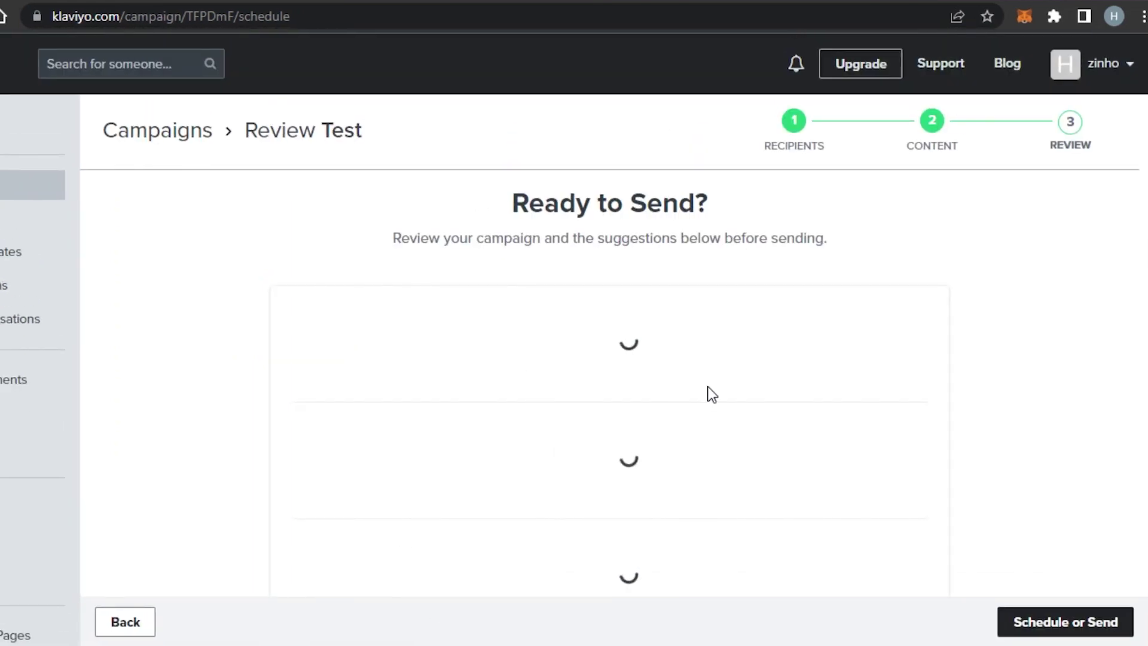
Check the review checklist's two warnings and bring up the Schedule or Send options.
scroll(1006, 359, "down", 3)
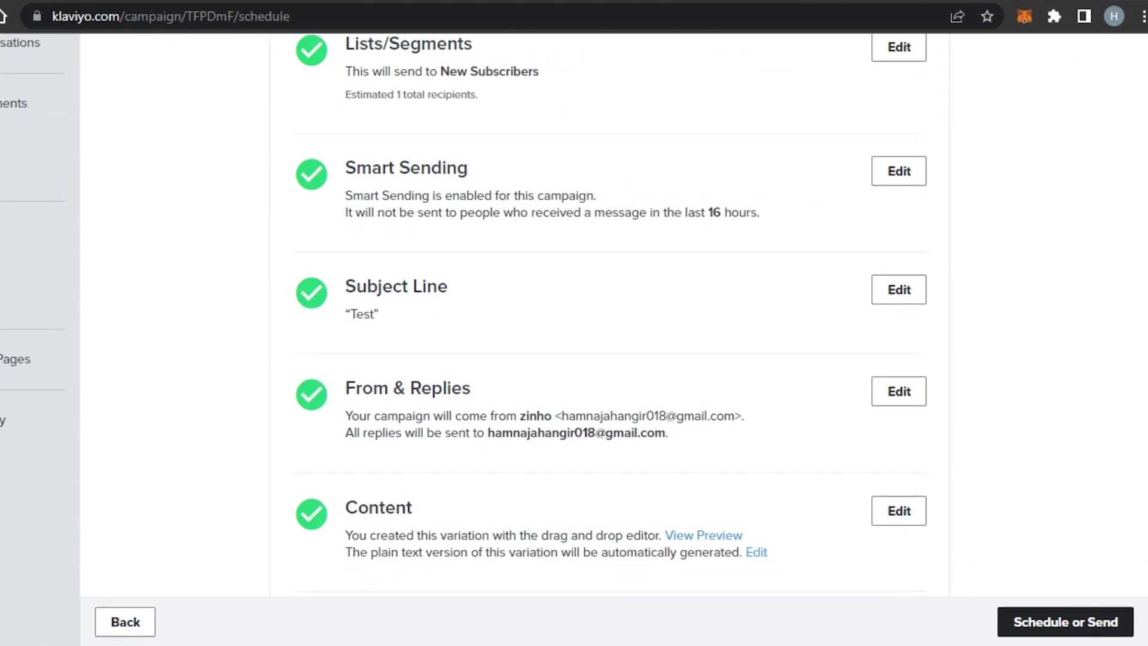
scroll(1006, 359, "down", 4)
scroll(1006, 359, "down", 5)
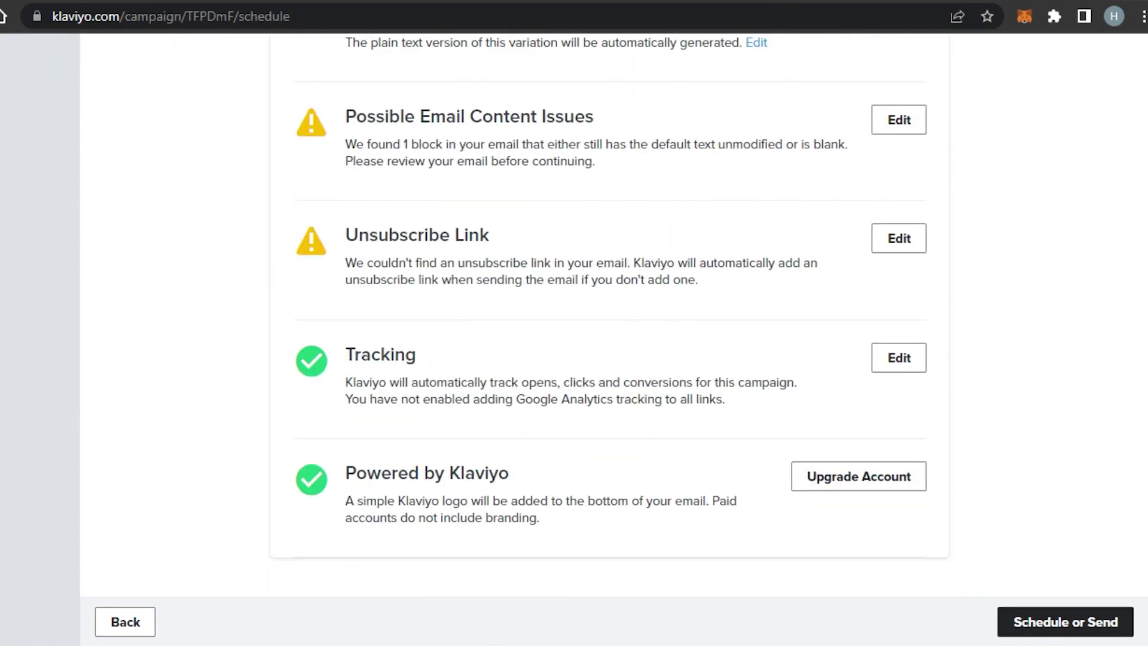
scroll(609, 323, "up", 8)
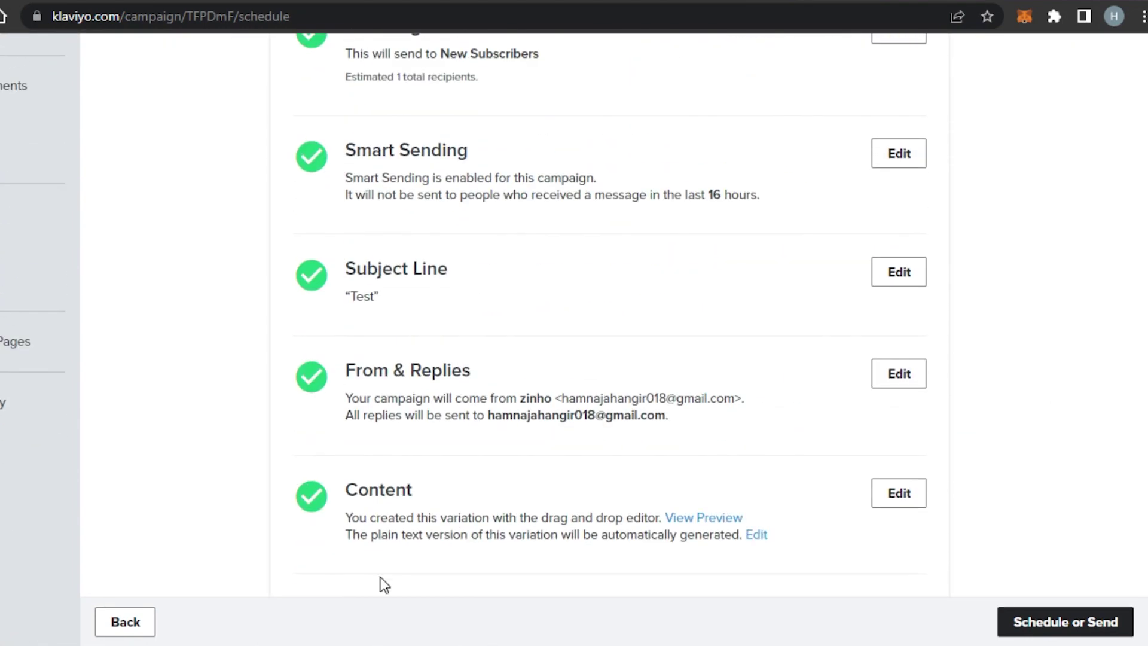
left_click(1043, 619)
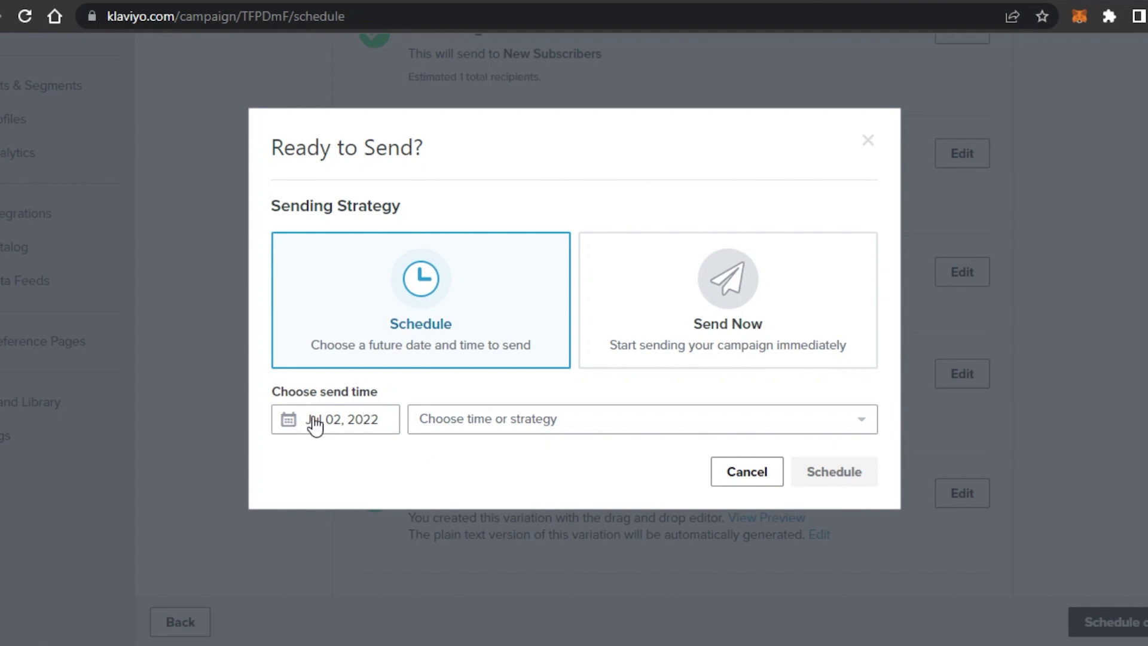
Send the Test campaign now, queuing it for Jul 2nd at 11:01am US/Eastern.
left_click(681, 330)
left_click(843, 408)
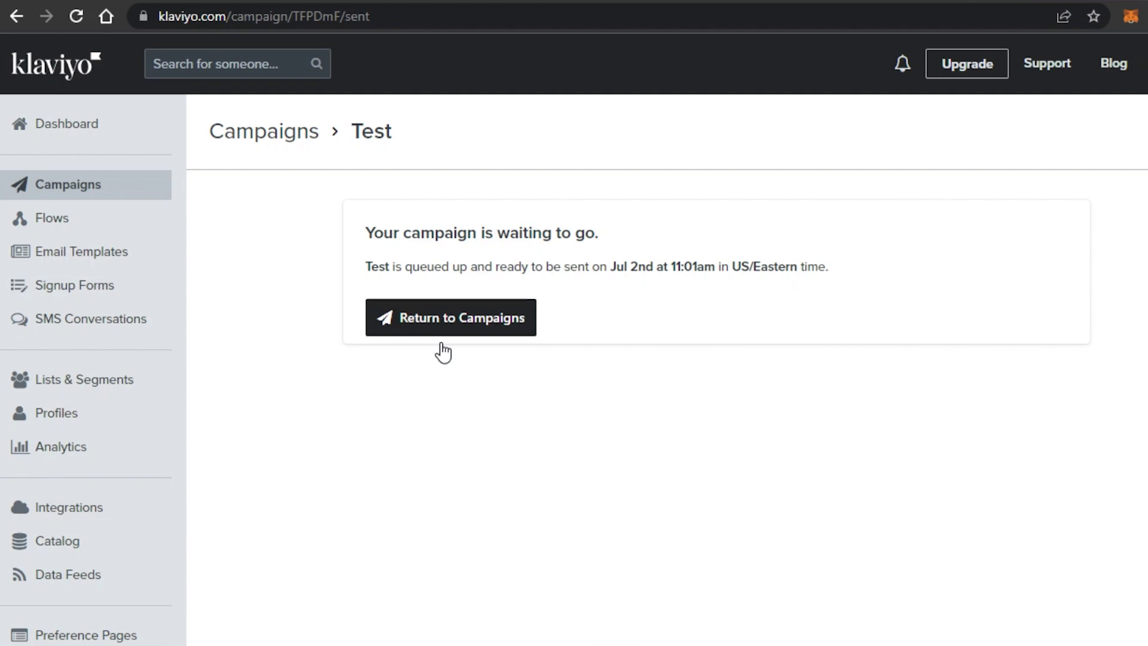
Go to the account Dashboard from the left sidebar.
left_click(64, 132)
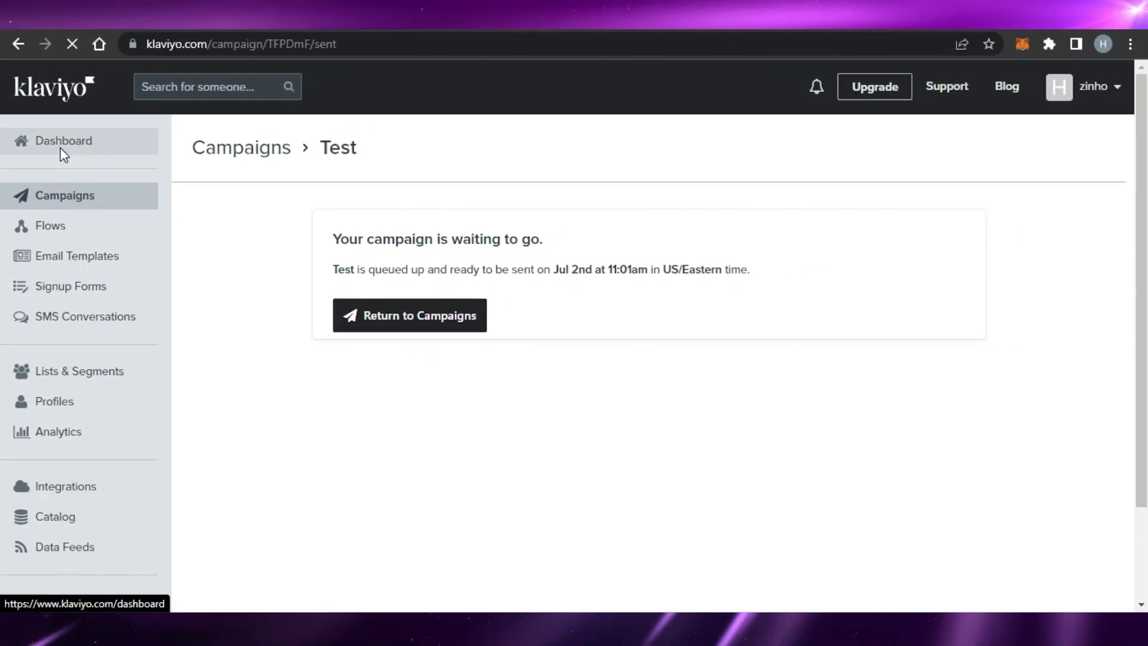